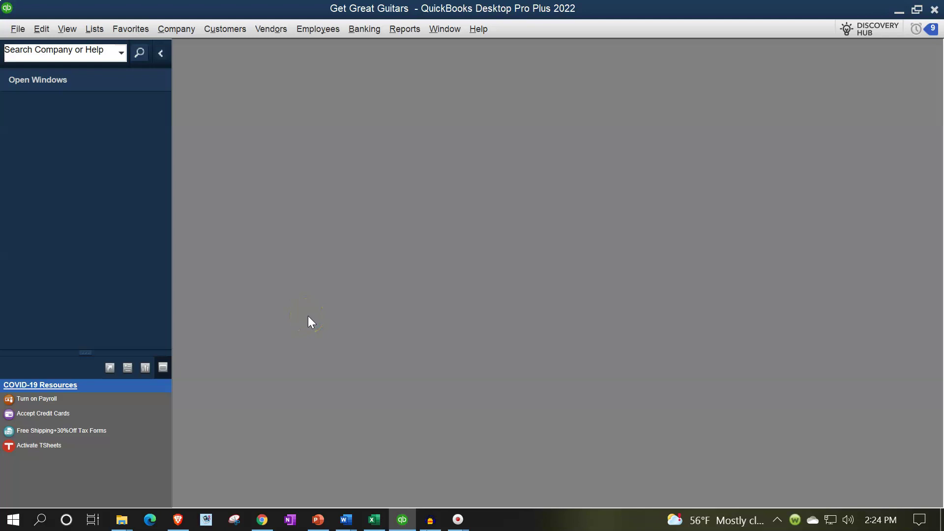
# Show the open window list, then open the company home page and maximize its window.
pyautogui.click(67, 29)
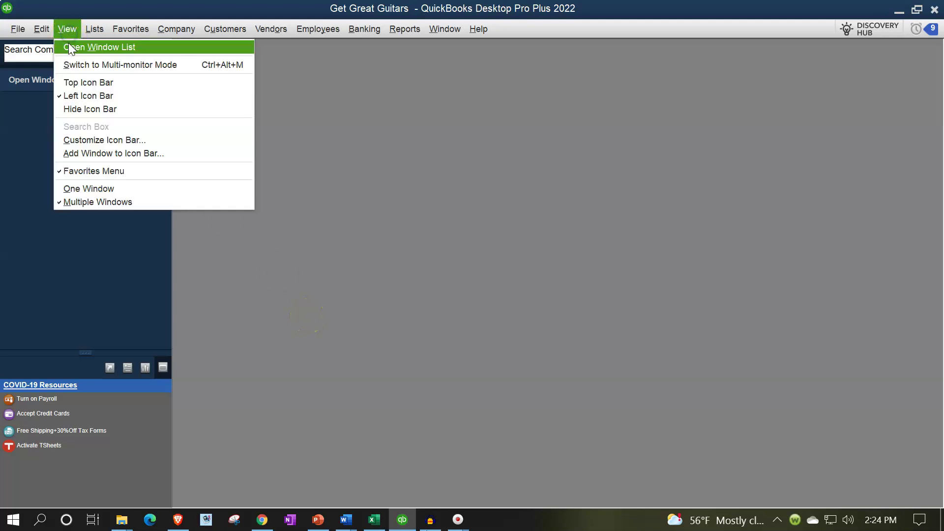
pyautogui.click(69, 44)
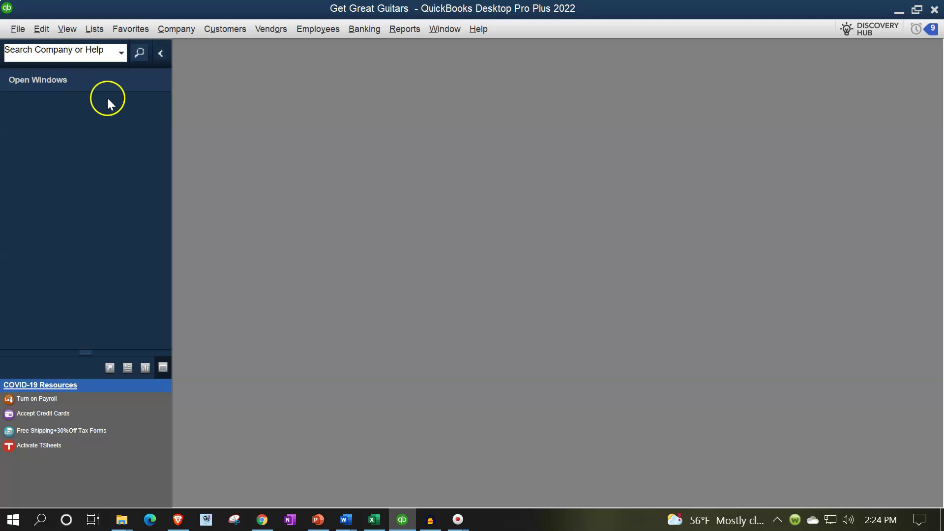
pyautogui.click(168, 32)
pyautogui.click(169, 46)
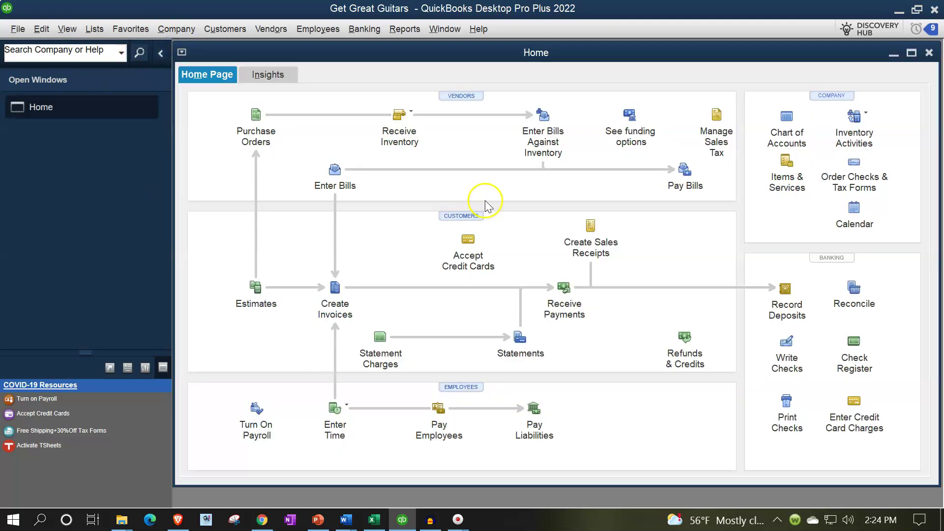
pyautogui.click(911, 53)
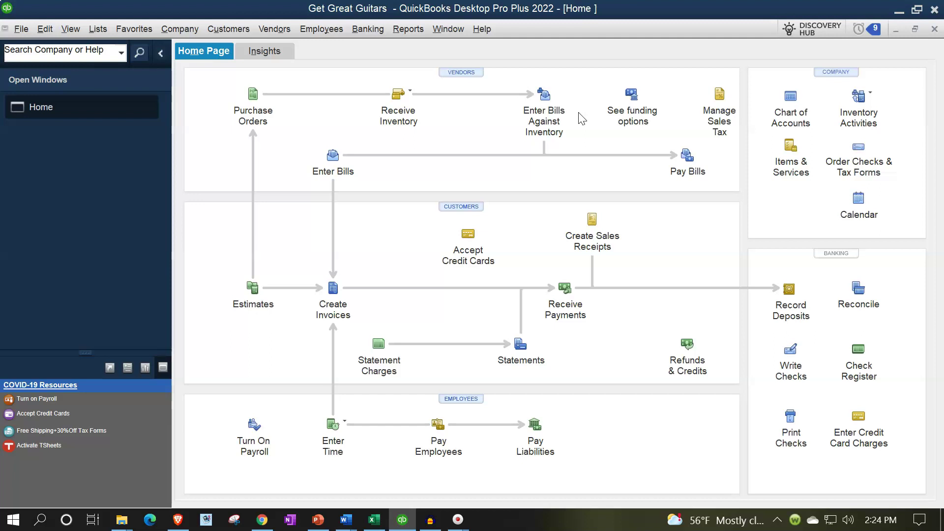
# Create a standard Balance Sheet report with a custom date range from 01/01/2022 to 02/28/2022.
pyautogui.click(407, 30)
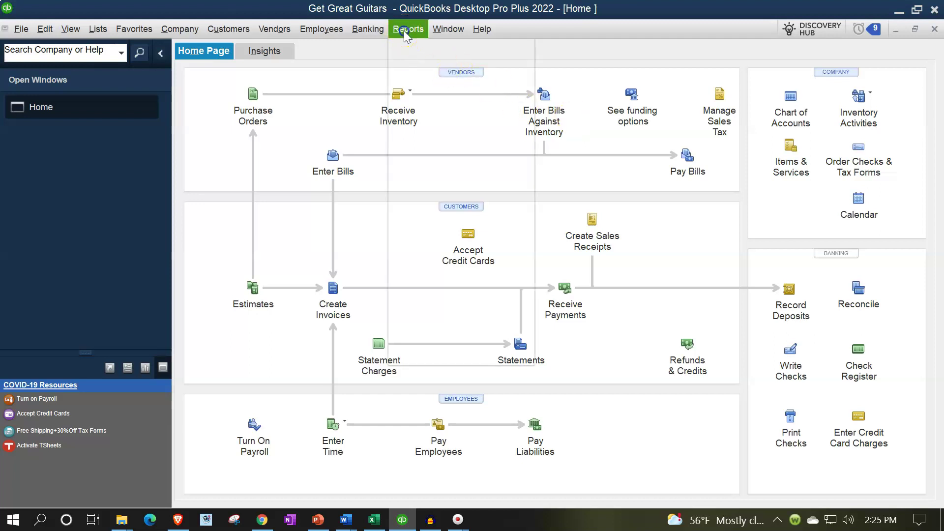
pyautogui.moveTo(455, 139)
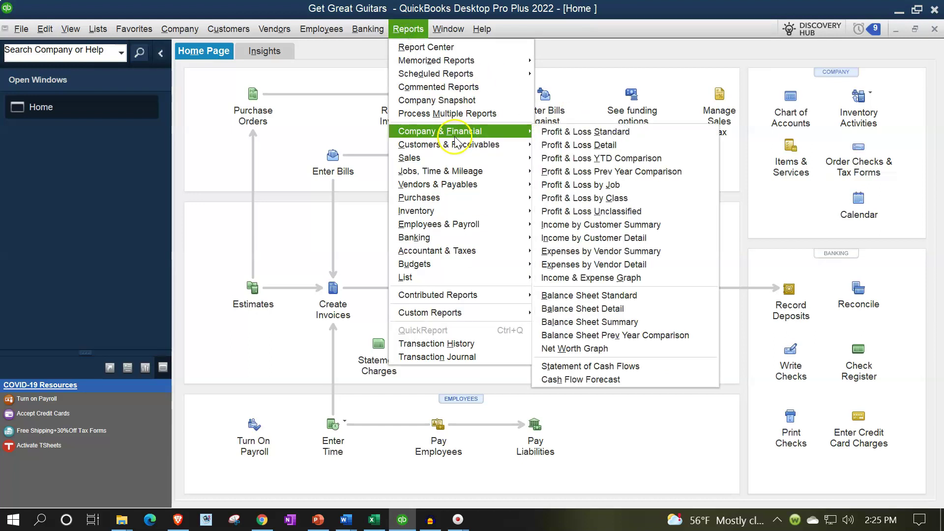
pyautogui.click(580, 296)
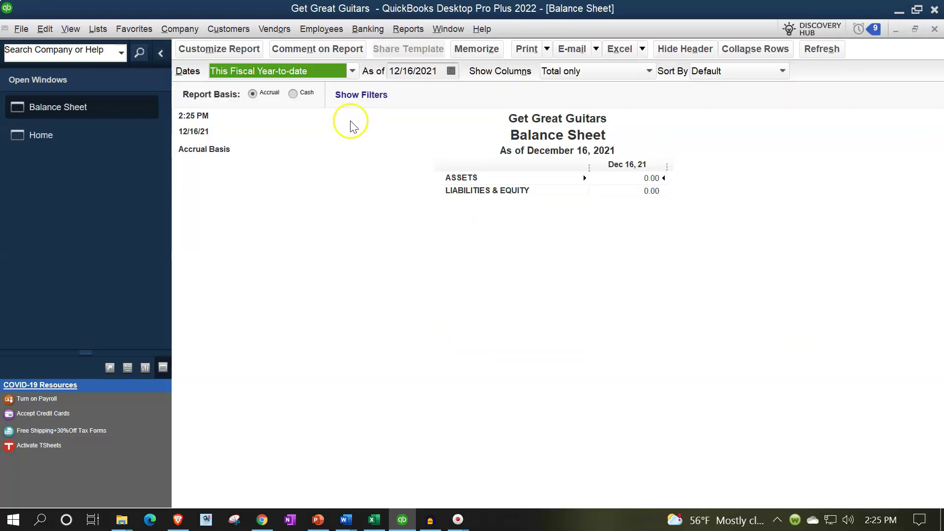
pyautogui.click(244, 52)
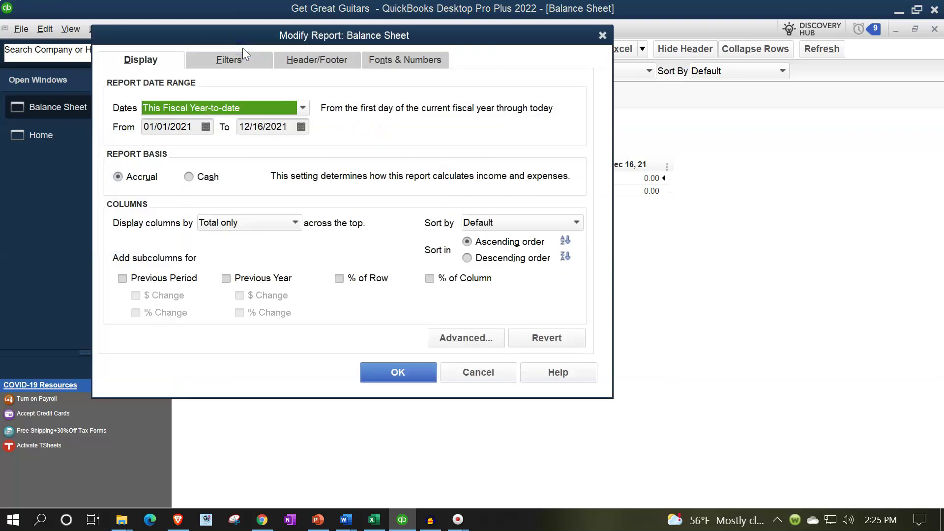
pyautogui.press('Tab')
pyautogui.write('01/01/202')
pyautogui.press('Tab')
pyautogui.write('02/28/2022')
pyautogui.press('Tab')
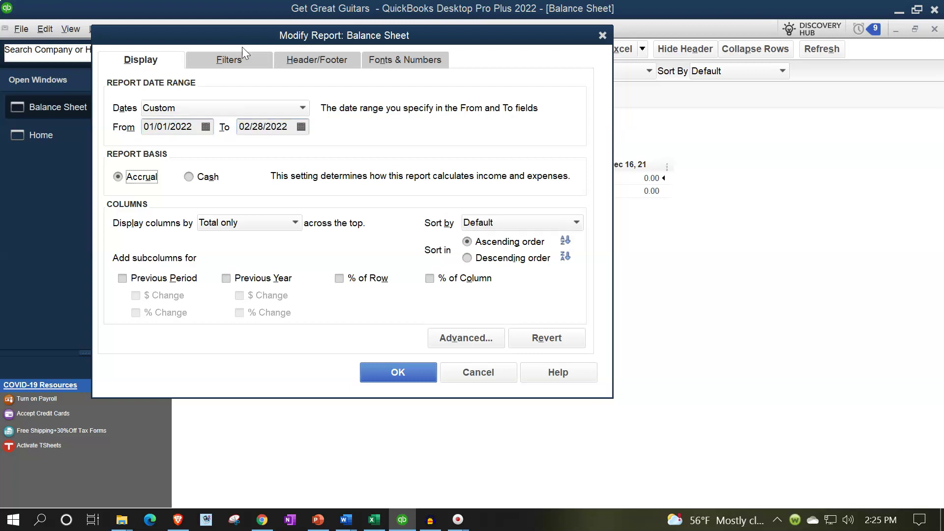
# Set the Balance Sheet's column label font size to 14 and apply the change to all related fonts.
pyautogui.click(380, 66)
pyautogui.click(338, 246)
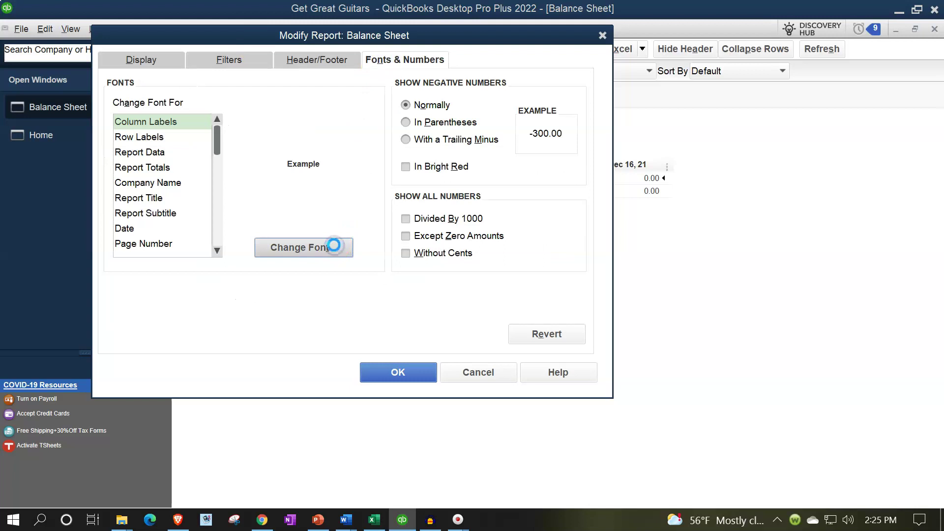
pyautogui.click(335, 206)
pyautogui.click(335, 205)
pyautogui.click(319, 208)
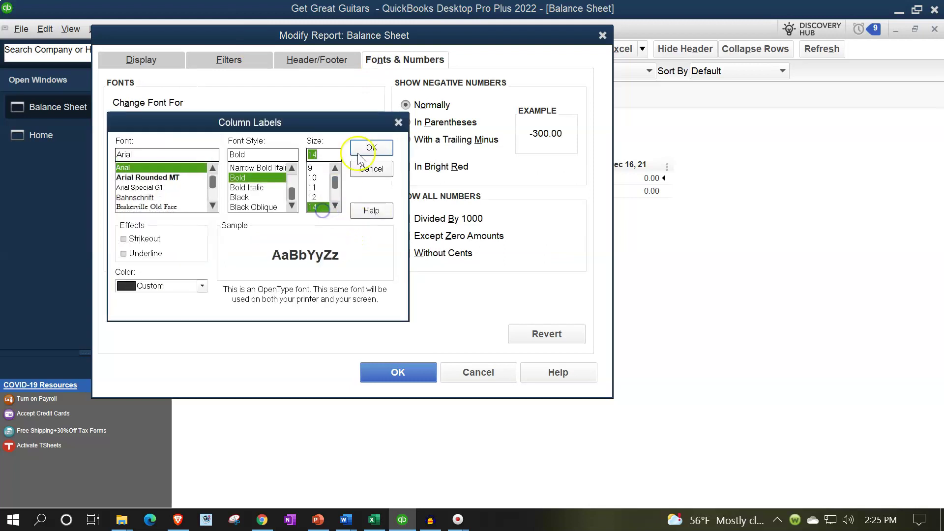
pyautogui.click(372, 147)
pyautogui.click(397, 161)
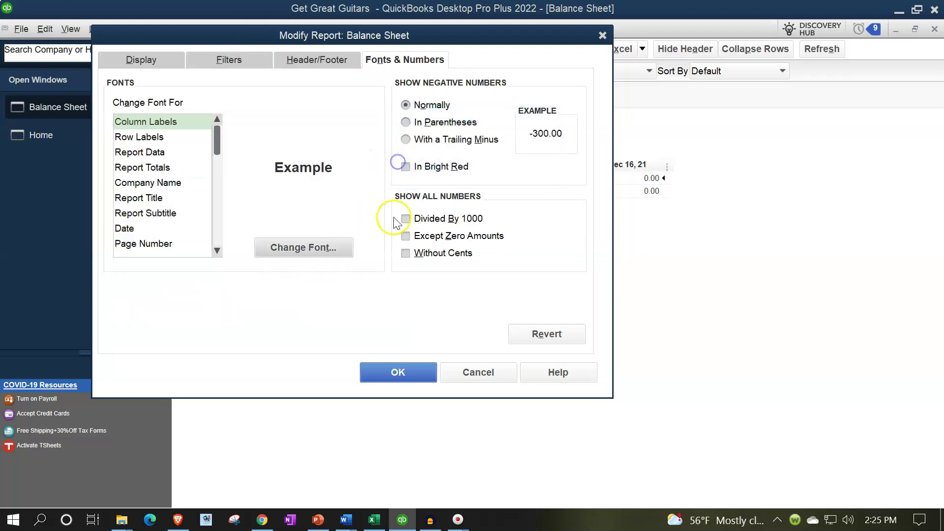
pyautogui.click(394, 372)
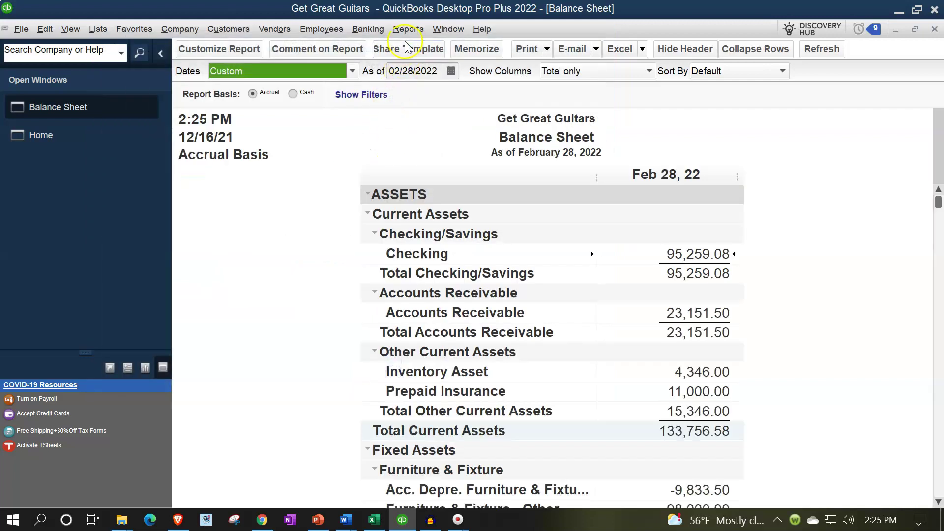
# Create a standard Profit & Loss report covering 01/01/2022 to 02/28/2022.
pyautogui.click(407, 29)
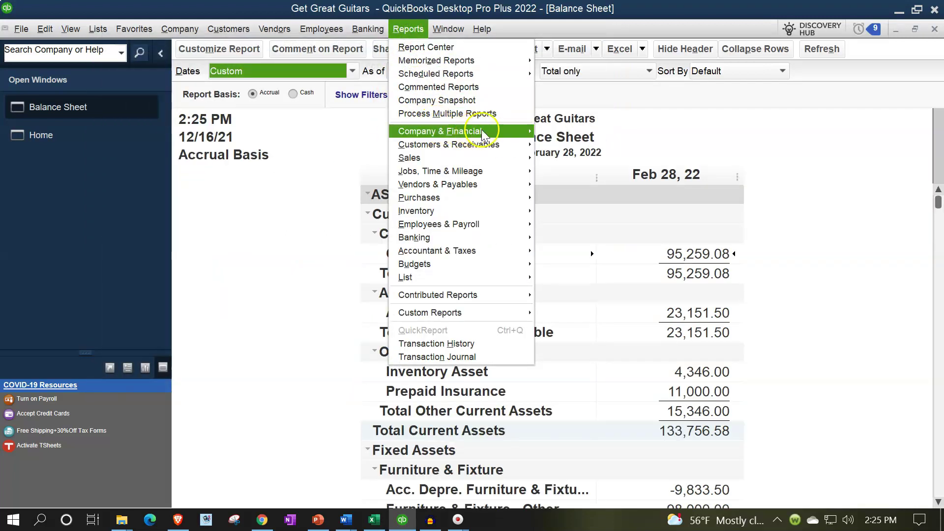
pyautogui.moveTo(482, 131)
pyautogui.click(549, 129)
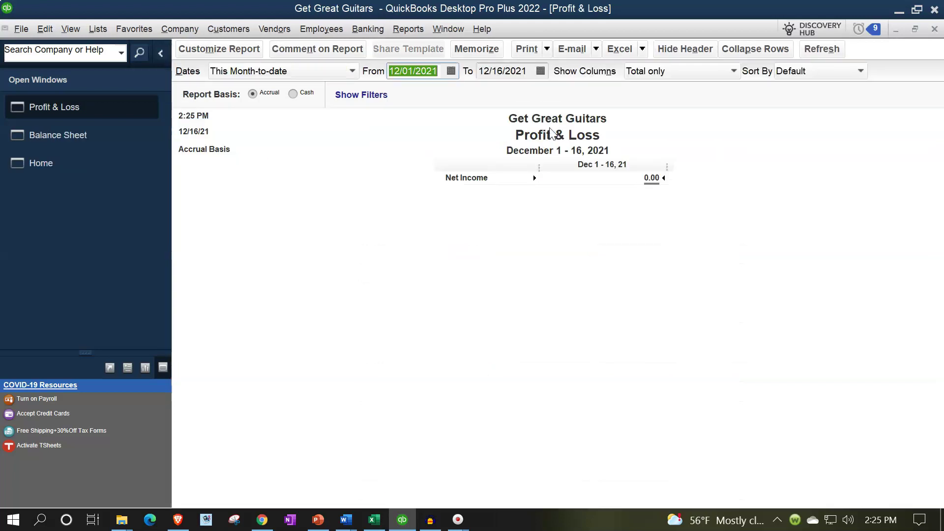
pyautogui.write('010122')
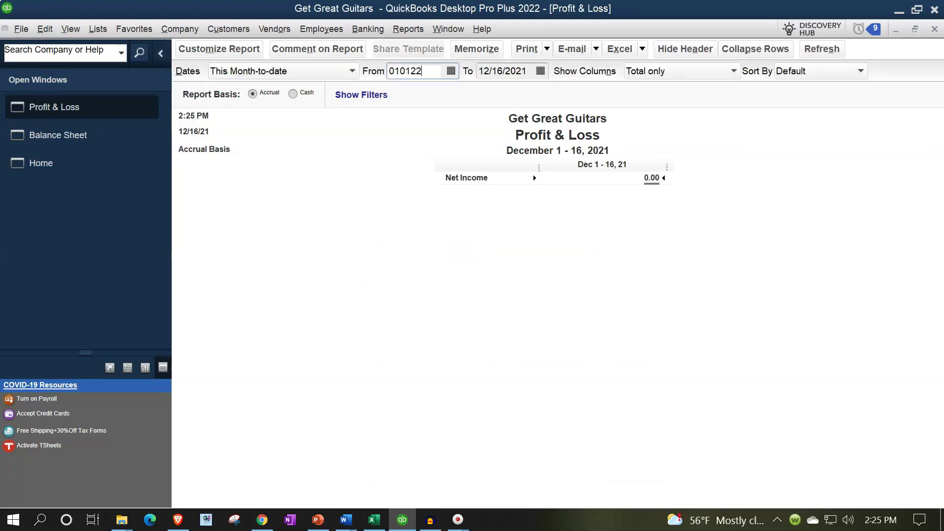
pyautogui.press('Tab')
pyautogui.write('022822')
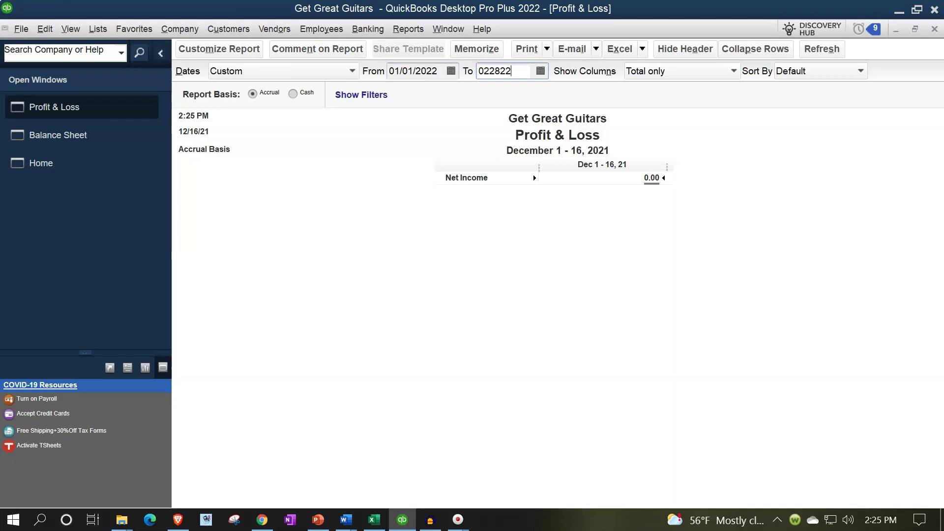
pyautogui.press('Tab')
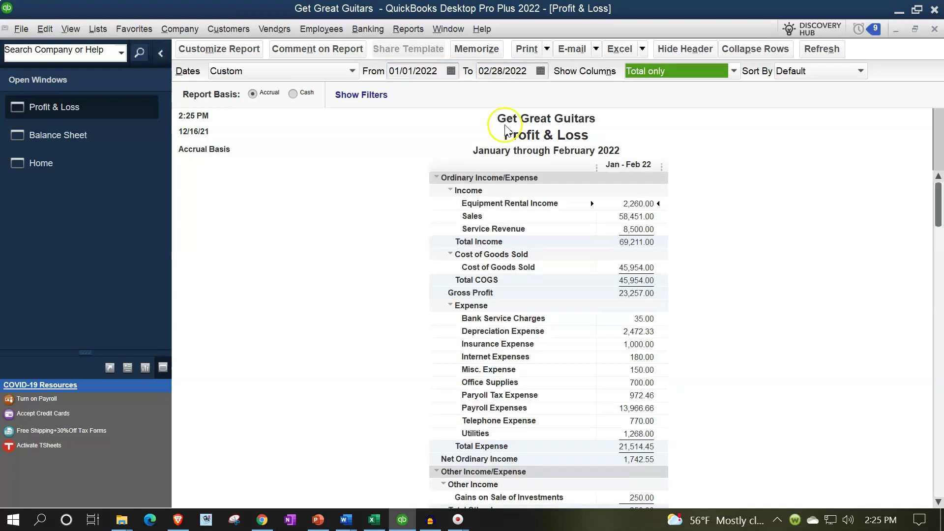
# Customize the Profit & Loss report with column labels at font size 14, changing all related fonts as well.
pyautogui.click(252, 53)
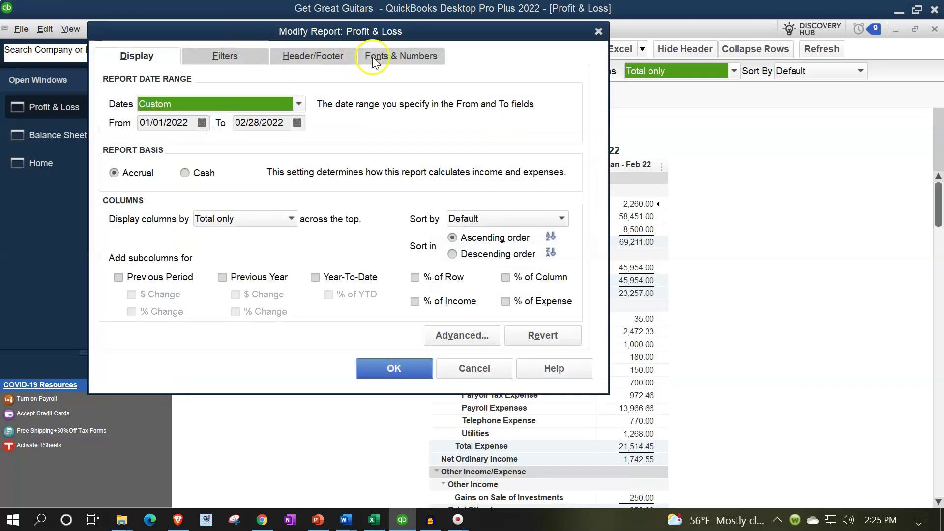
pyautogui.click(375, 58)
pyautogui.click(334, 244)
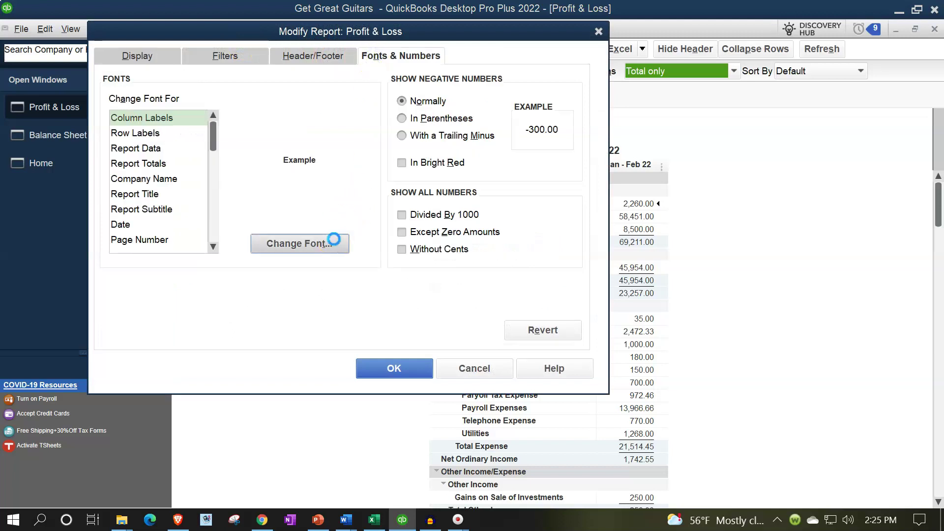
pyautogui.click(331, 202)
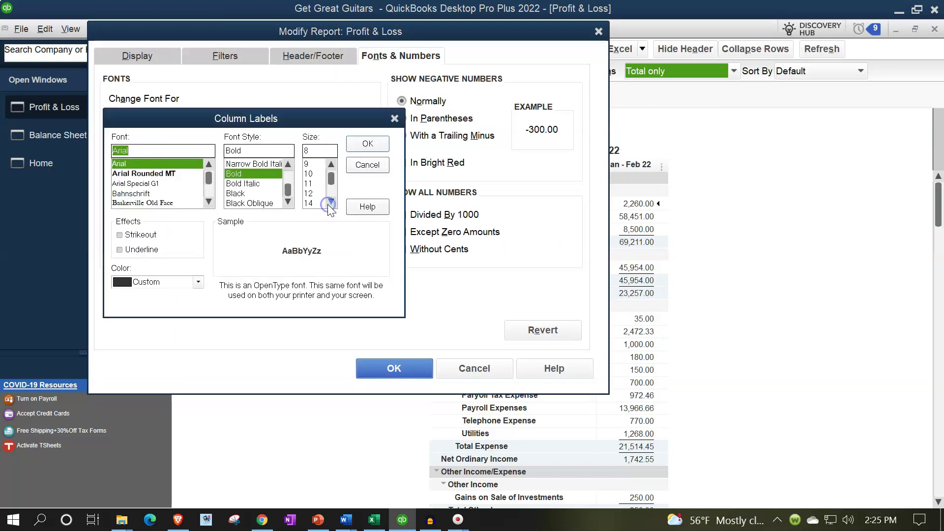
pyautogui.click(313, 203)
pyautogui.click(368, 144)
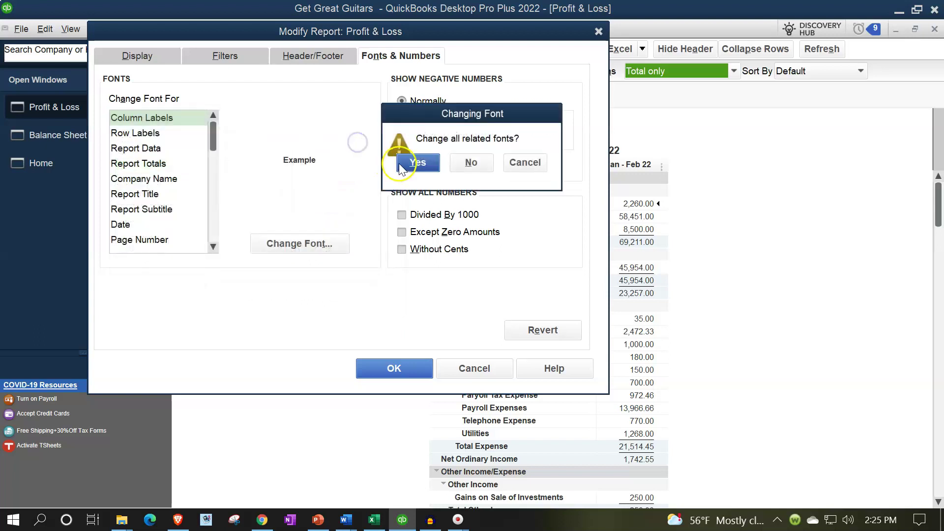
pyautogui.click(402, 164)
pyautogui.click(407, 369)
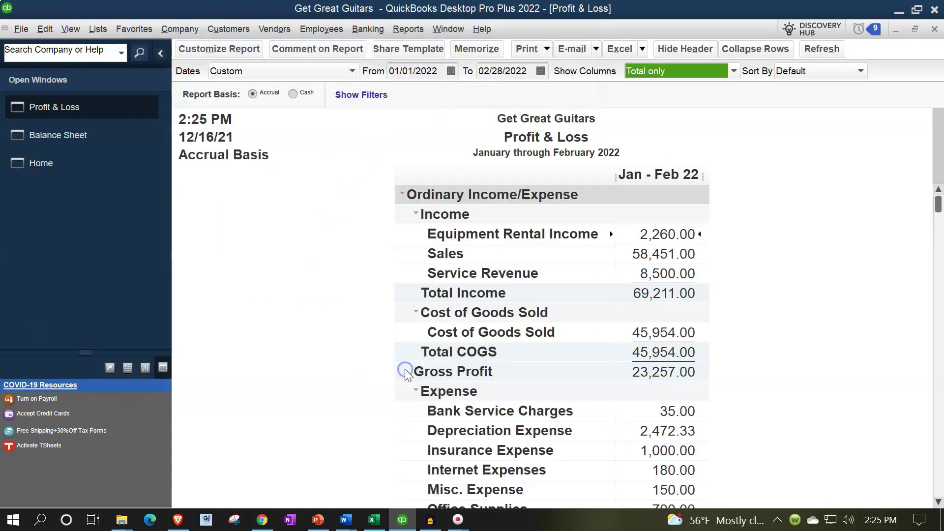
# Create a Trial Balance report for the period 01/01/2022 to 02/28/2022.
pyautogui.click(415, 30)
pyautogui.moveTo(467, 131)
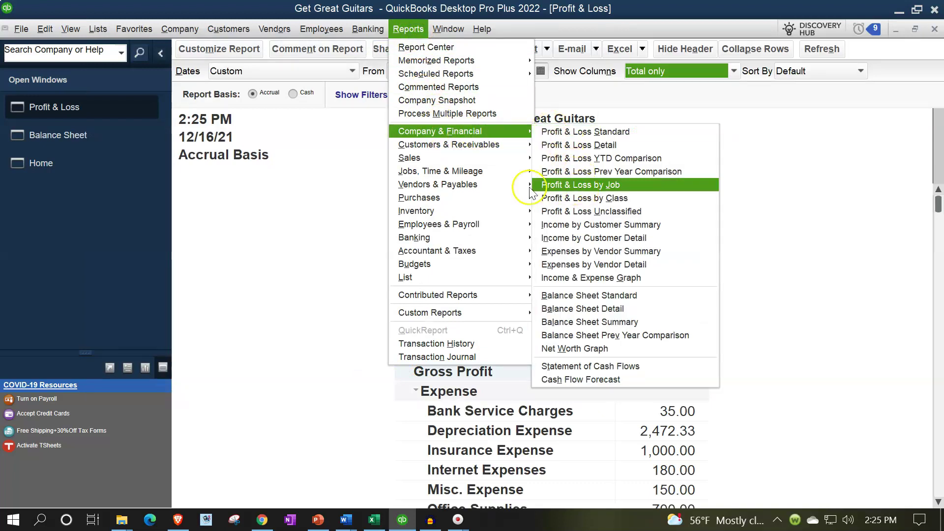
pyautogui.moveTo(486, 186)
pyautogui.moveTo(484, 253)
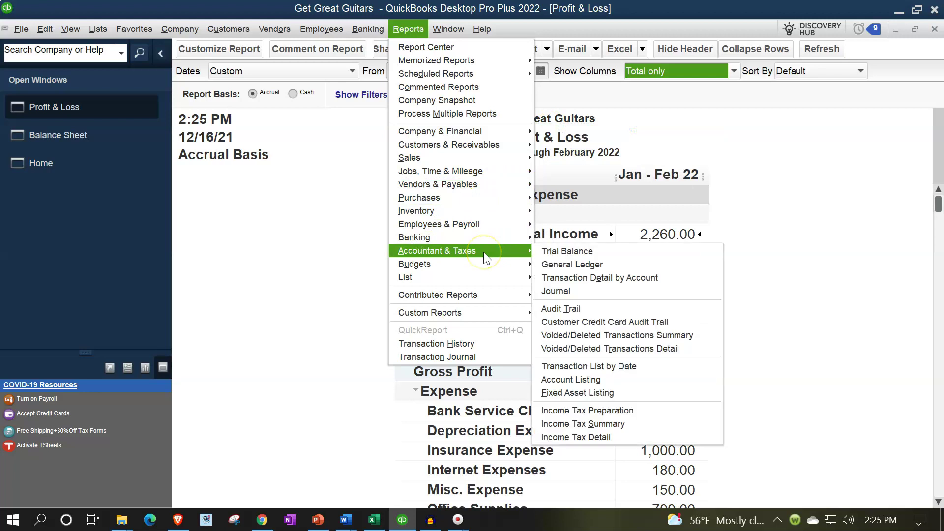
pyautogui.click(567, 251)
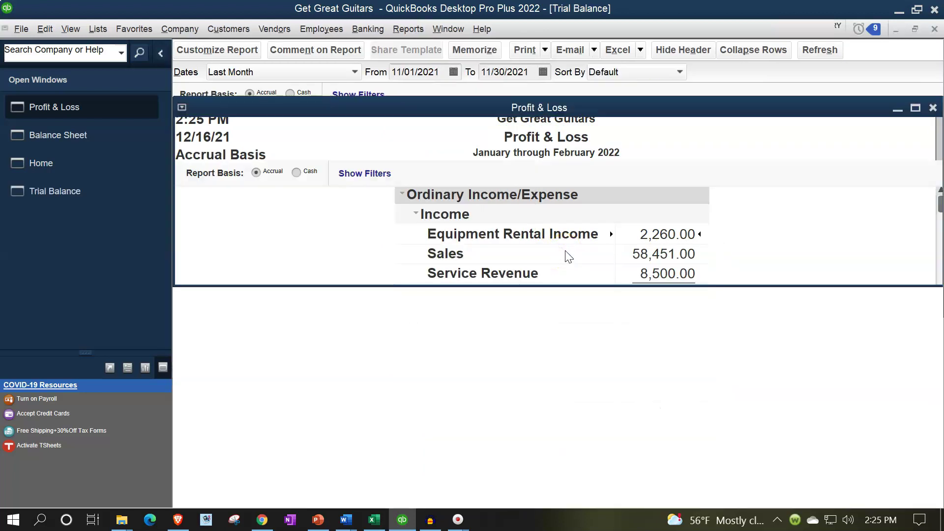
pyautogui.write('01012022')
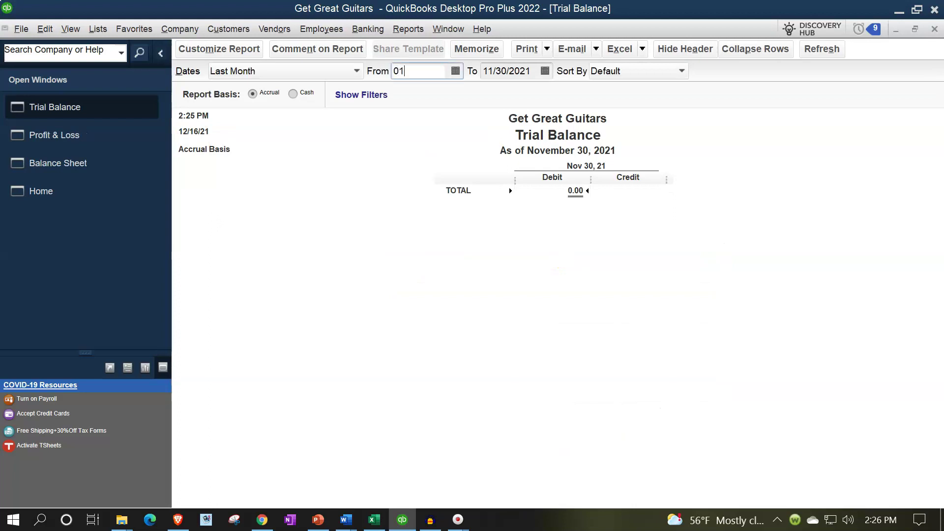
pyautogui.press('Tab')
pyautogui.write('02/28/2022')
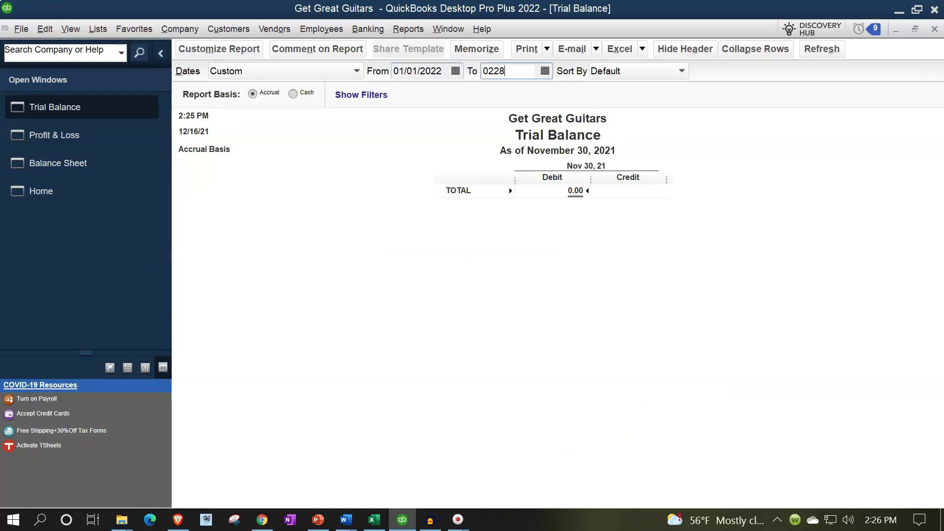
pyautogui.press('Tab')
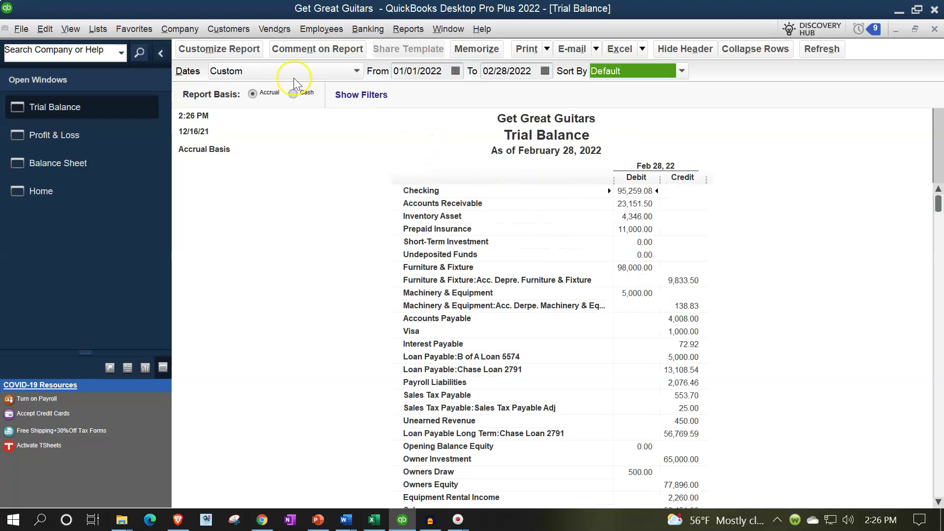
# Enlarge the Trial Balance's column label font to size 14 and change all related fonts too.
pyautogui.click(247, 50)
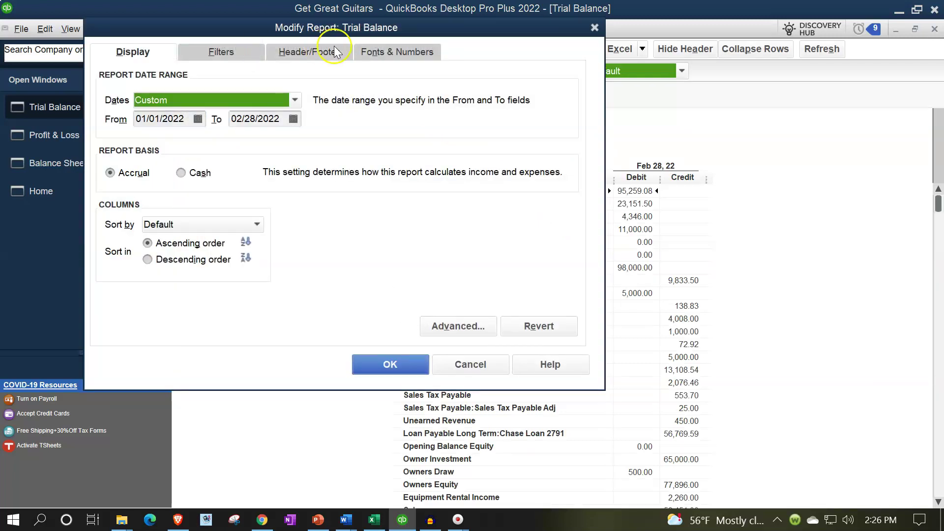
pyautogui.click(376, 50)
pyautogui.click(330, 246)
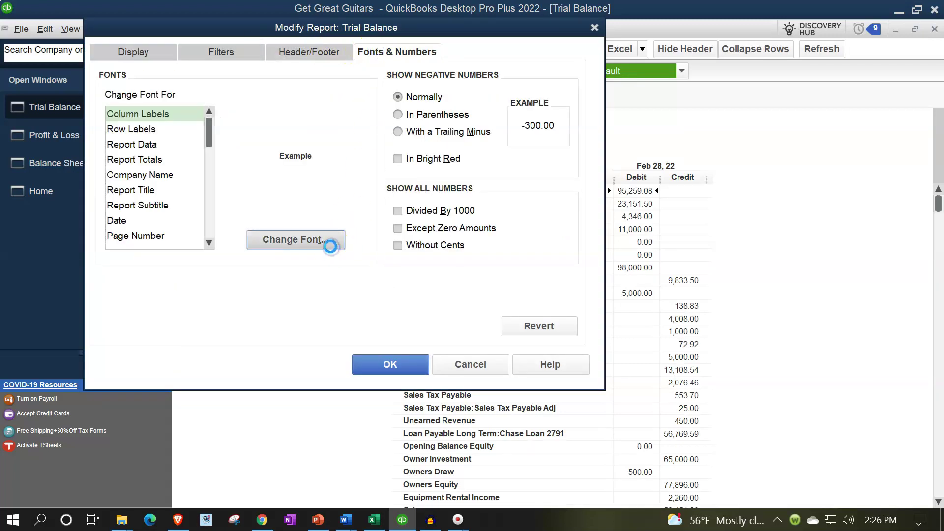
pyautogui.click(326, 198)
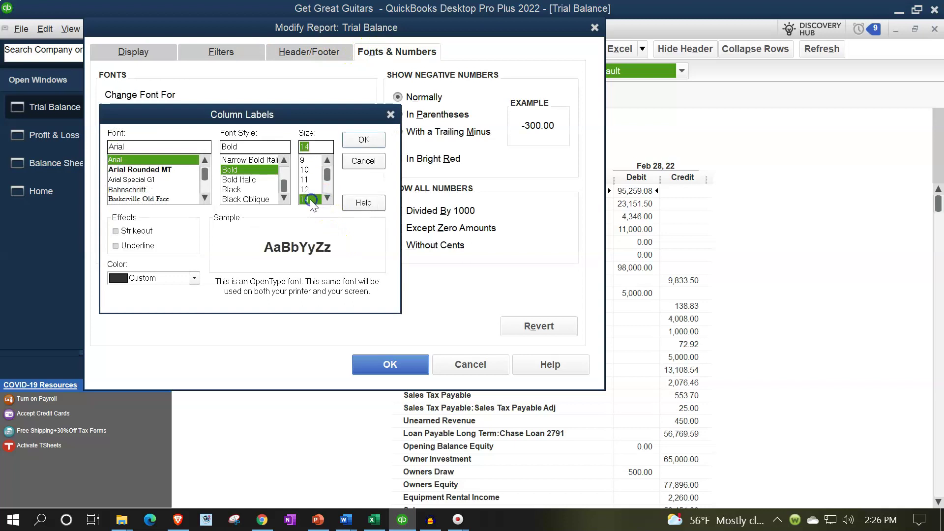
pyautogui.click(357, 142)
pyautogui.click(417, 164)
pyautogui.click(390, 364)
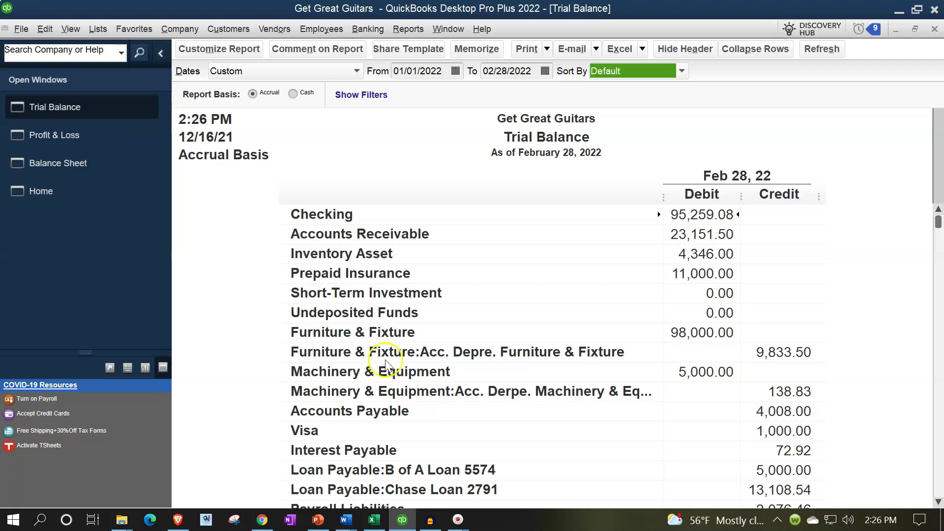
# Create a Journal report with both the start and end date set to 02/28/2022.
pyautogui.click(401, 33)
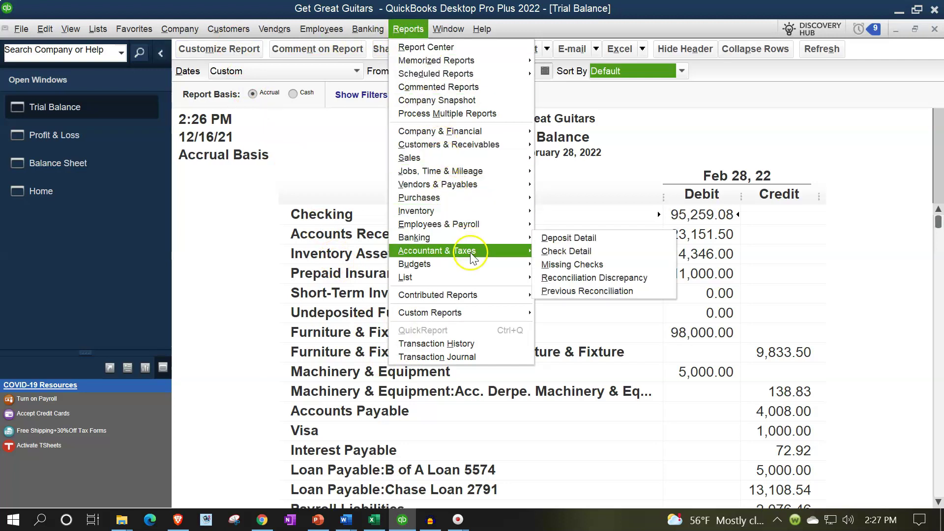
pyautogui.moveTo(470, 251)
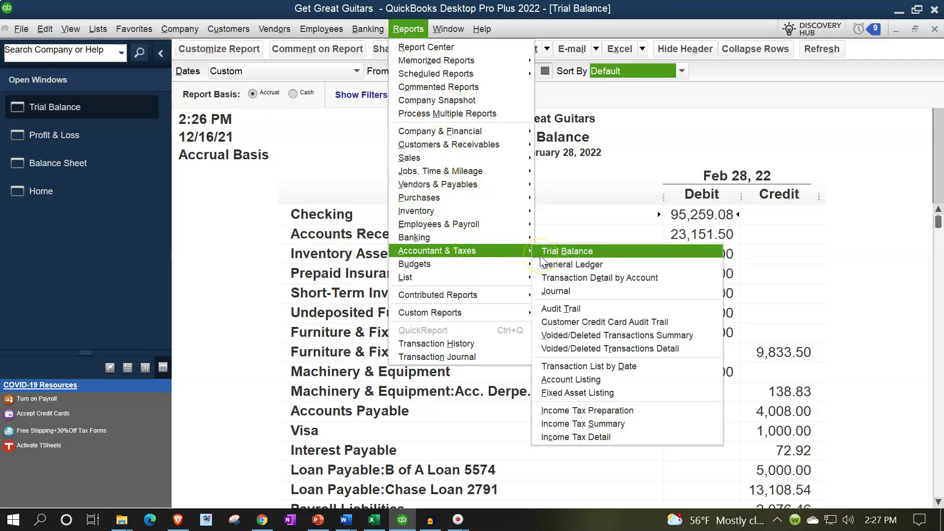
pyautogui.click(560, 291)
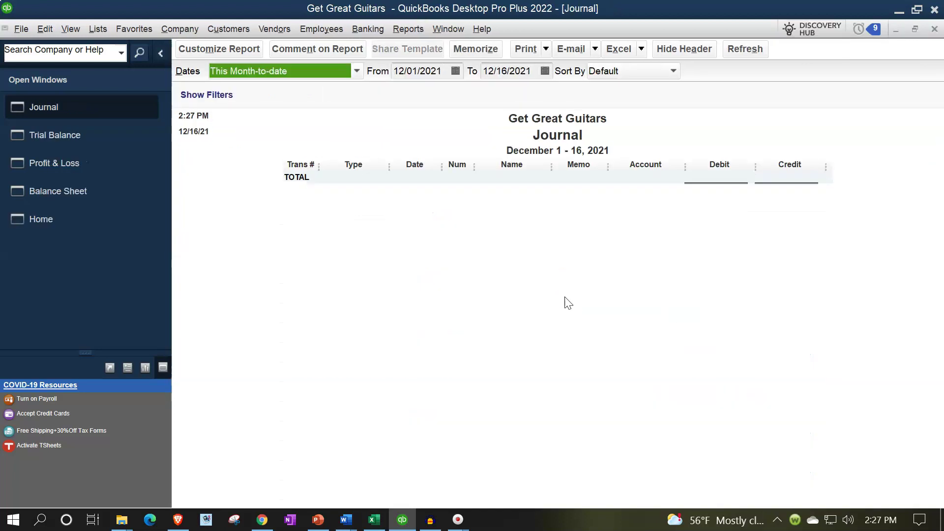
pyautogui.press('Tab')
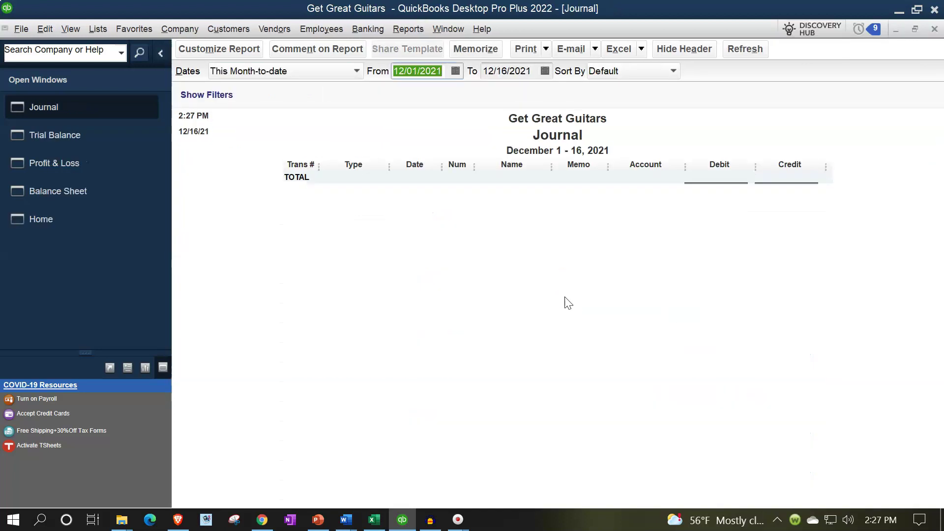
pyautogui.write('02282022')
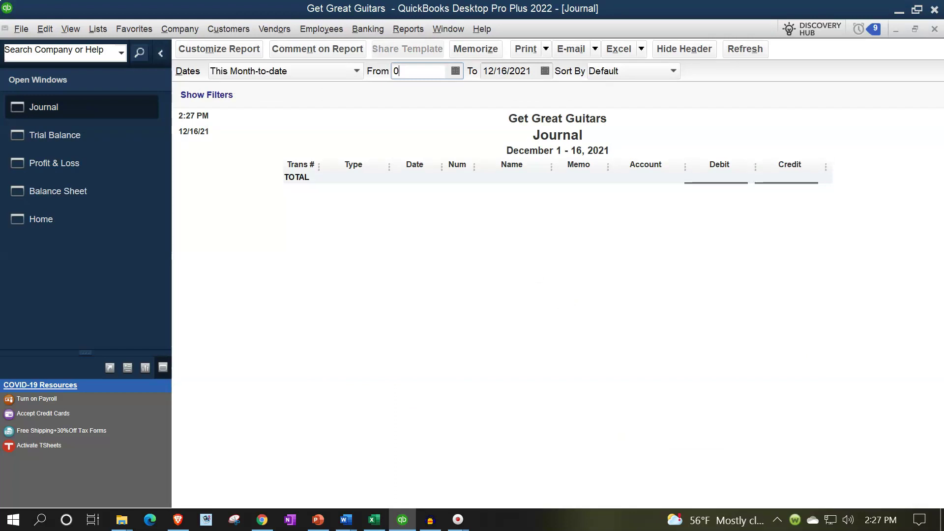
pyautogui.press('Tab')
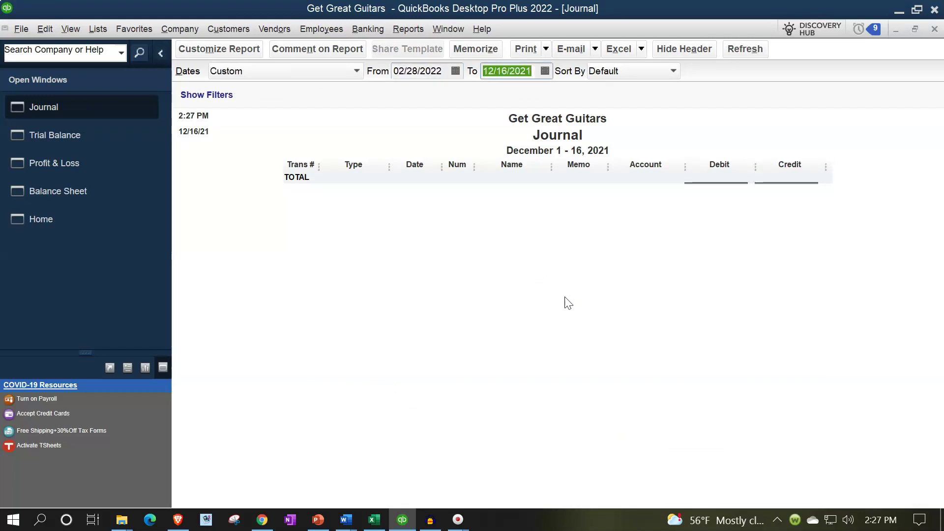
pyautogui.write('02/28/2')
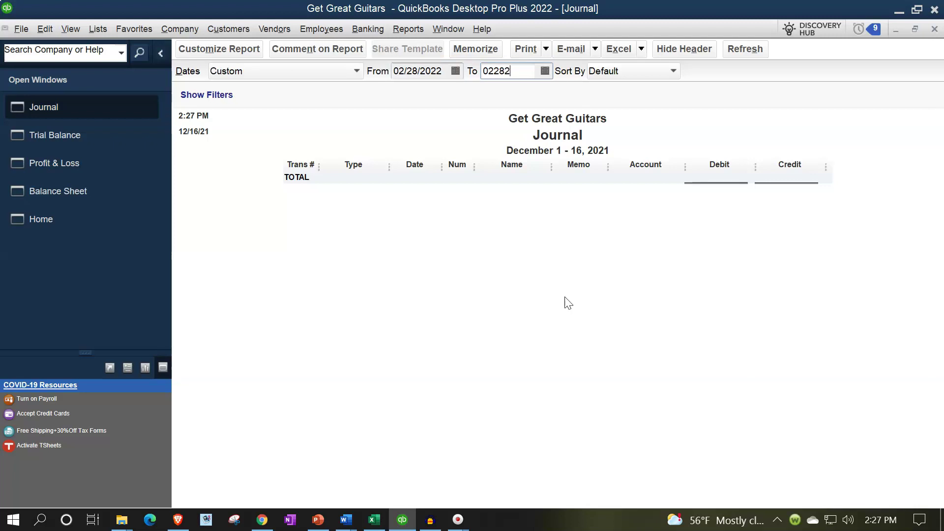
pyautogui.write('022')
pyautogui.press('Tab')
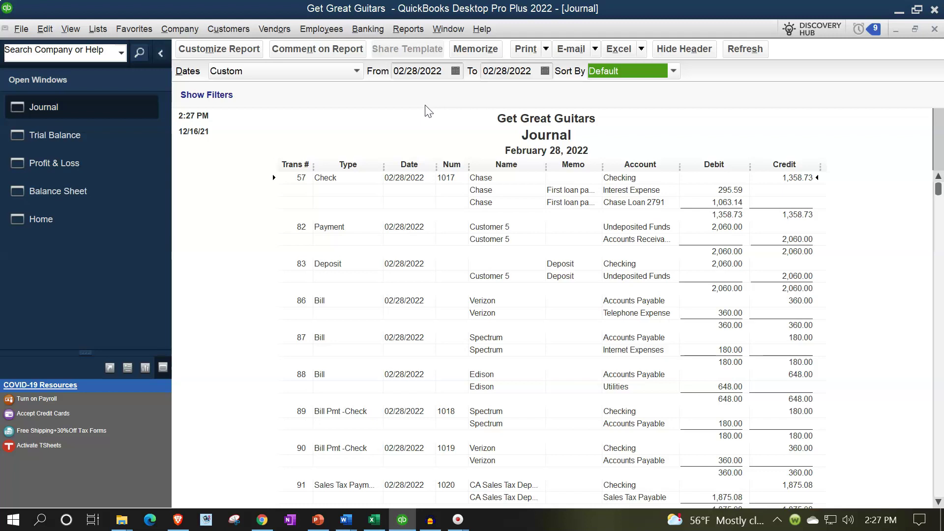
# Filter the Journal report by transaction type so that only Journal transactions are included.
pyautogui.click(344, 180)
pyautogui.click(241, 50)
pyautogui.click(242, 50)
pyautogui.moveTo(208, 132); pyautogui.dragTo(208, 226)
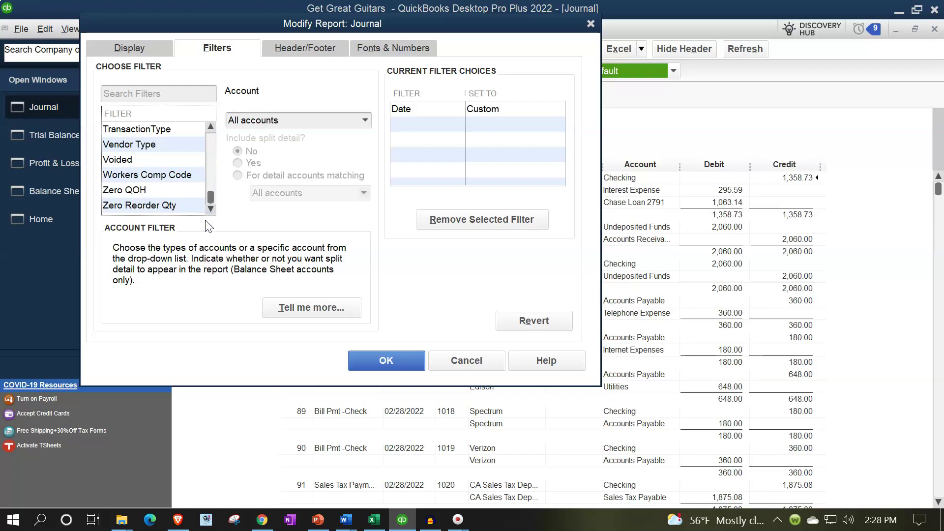
pyautogui.click(148, 128)
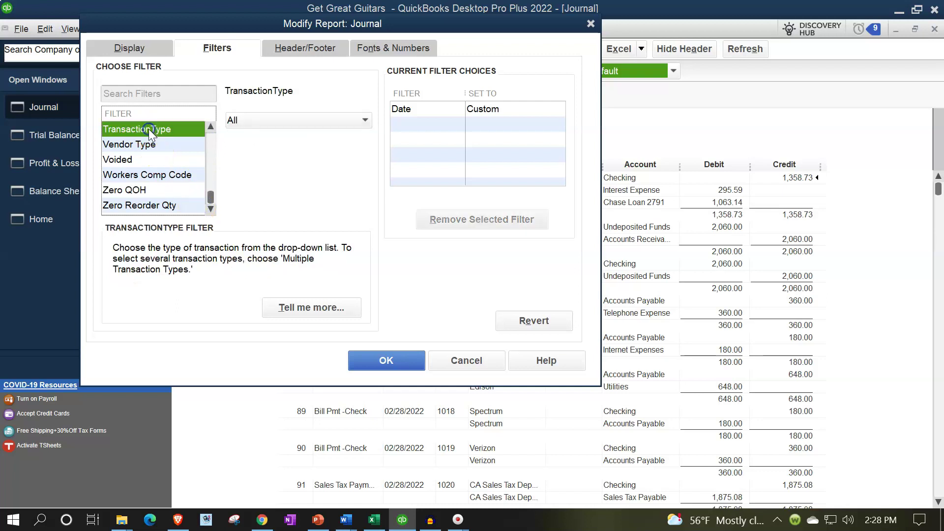
pyautogui.click(305, 122)
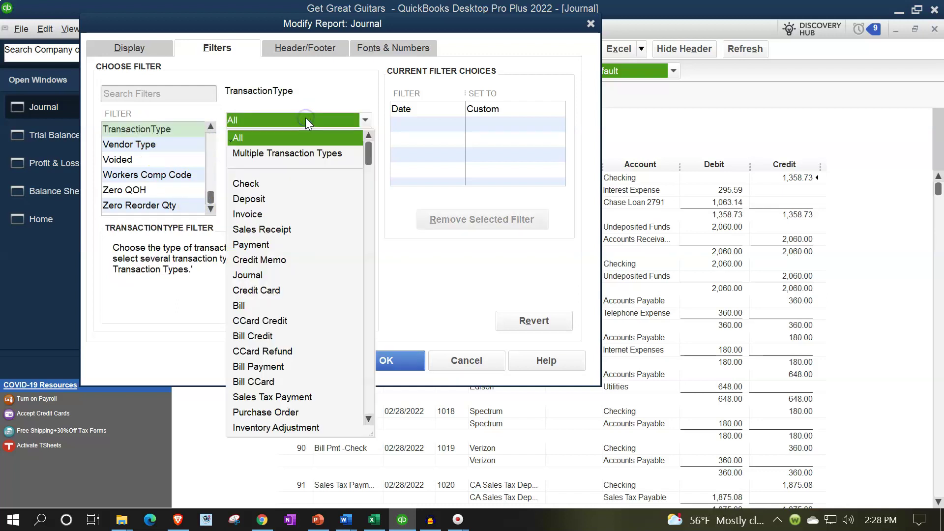
pyautogui.click(272, 276)
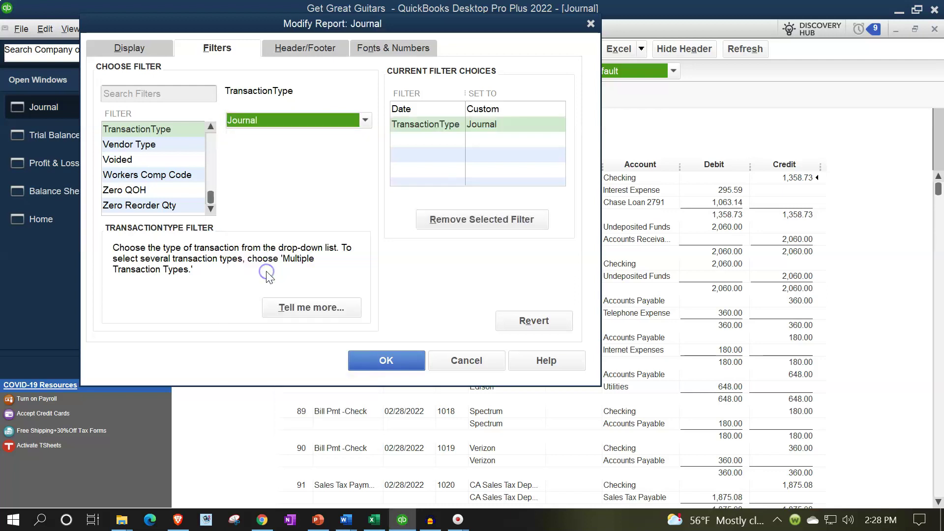
# Set the Journal report's column label font to size 10, change all related fonts, and apply the customization.
pyautogui.click(369, 48)
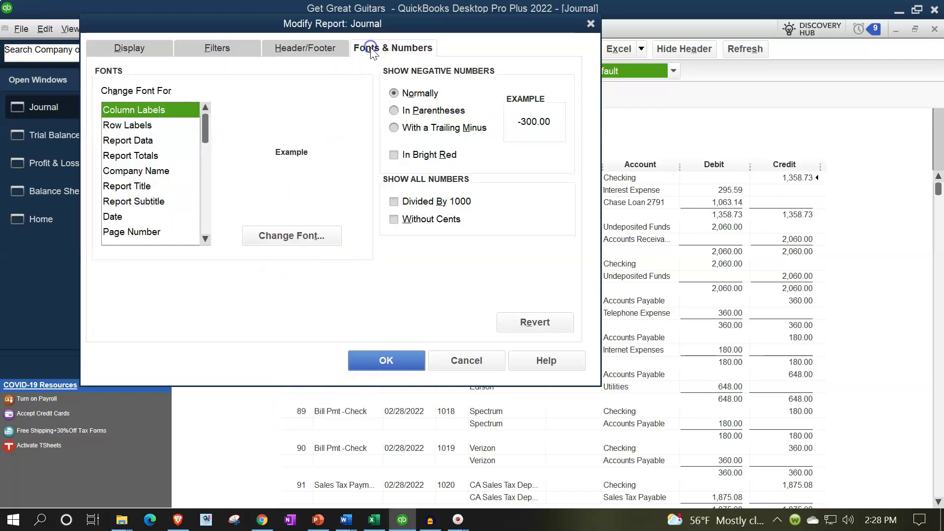
pyautogui.click(320, 231)
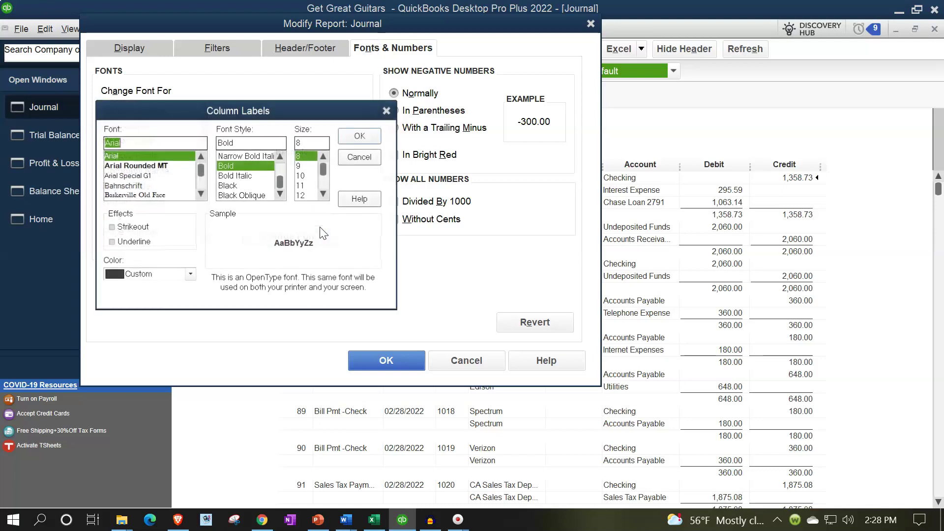
pyautogui.click(313, 174)
pyautogui.click(349, 136)
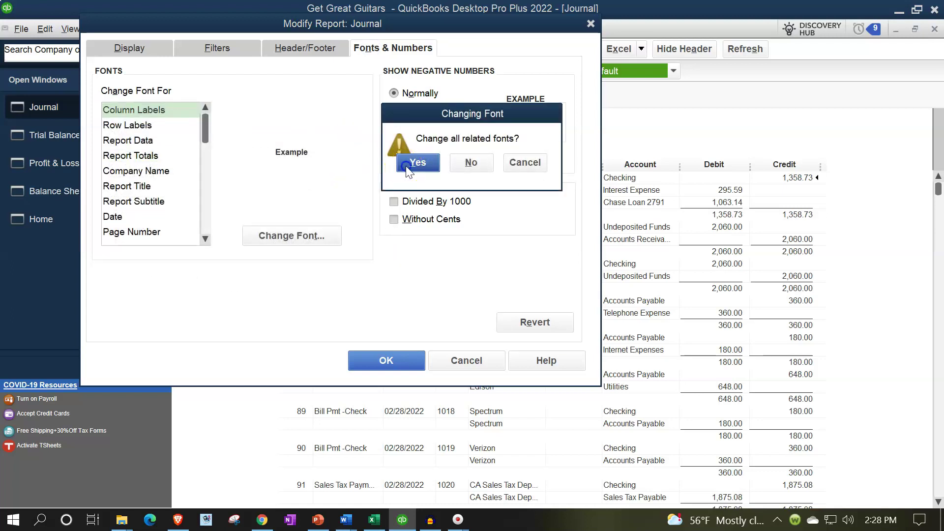
pyautogui.click(413, 160)
pyautogui.click(421, 360)
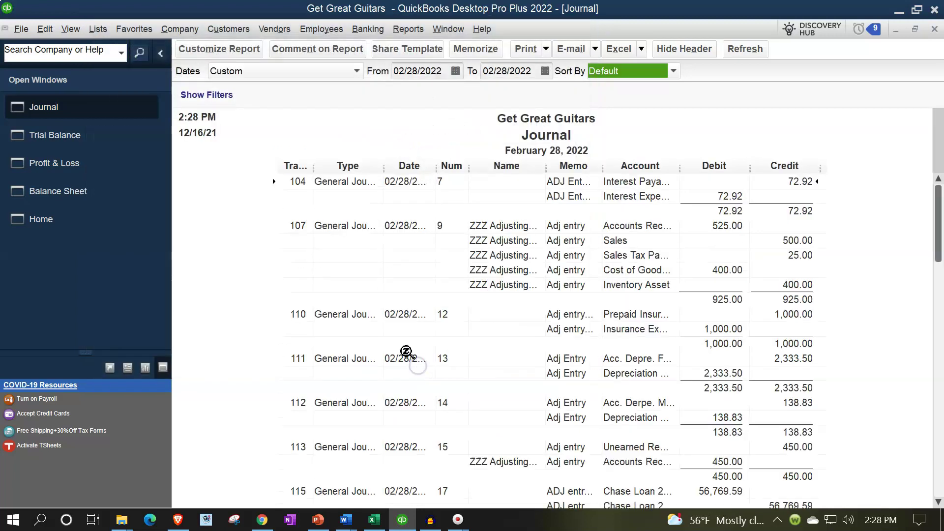
# Collapse the open windows list, widen the Journal report's truncated columns including date, name, memo and account, and review the entries through the total.
pyautogui.click(161, 53)
pyautogui.moveTo(239, 165); pyautogui.dragTo(247, 165)
pyautogui.moveTo(317, 166); pyautogui.dragTo(404, 165)
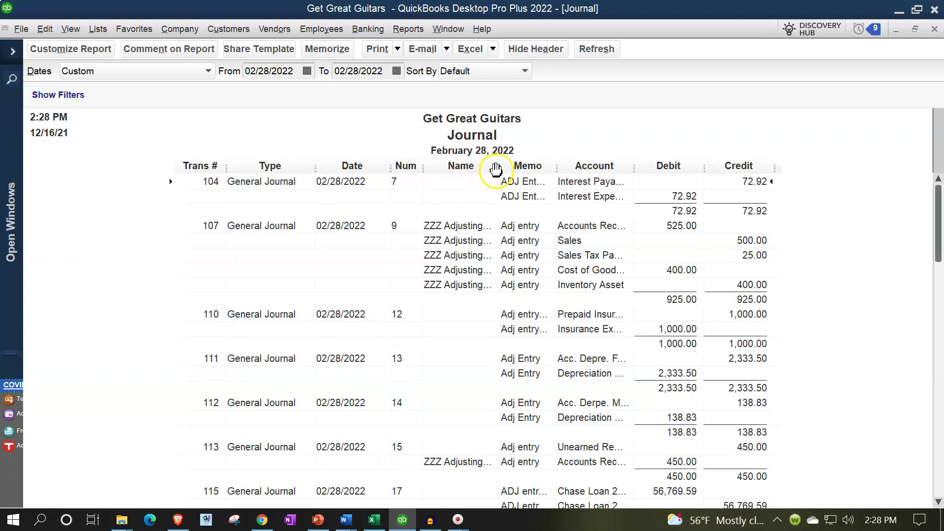
pyautogui.moveTo(499, 171); pyautogui.dragTo(616, 164)
pyautogui.moveTo(682, 168); pyautogui.dragTo(706, 162)
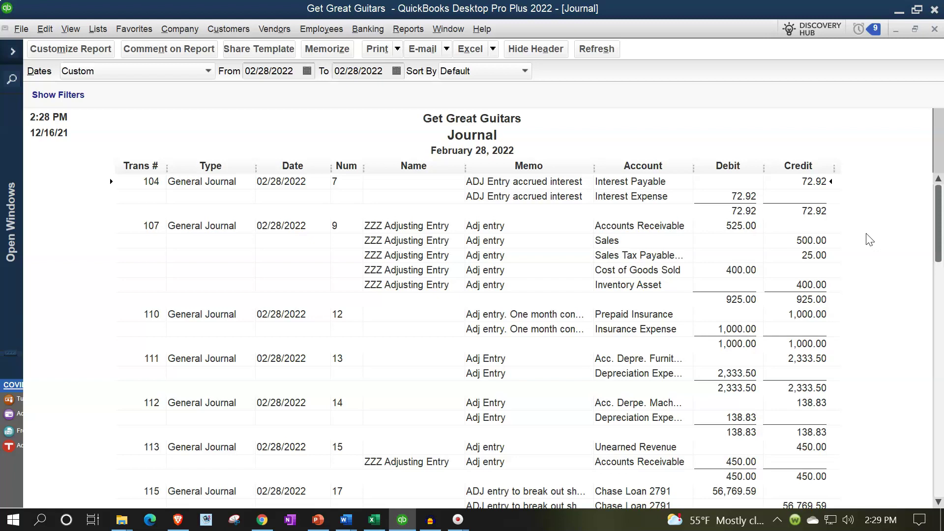
pyautogui.click(837, 192)
pyautogui.scroll(-1, 838, 196)
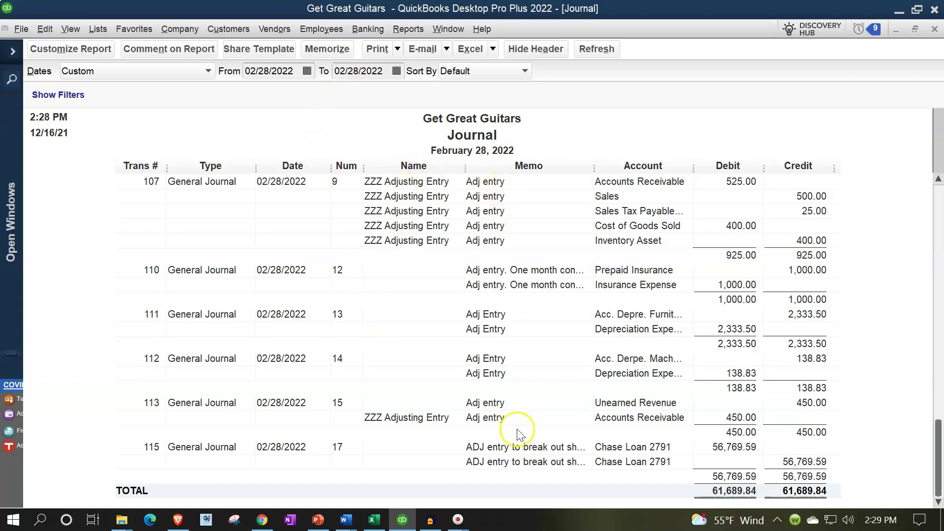
pyautogui.scroll(3, 520, 433)
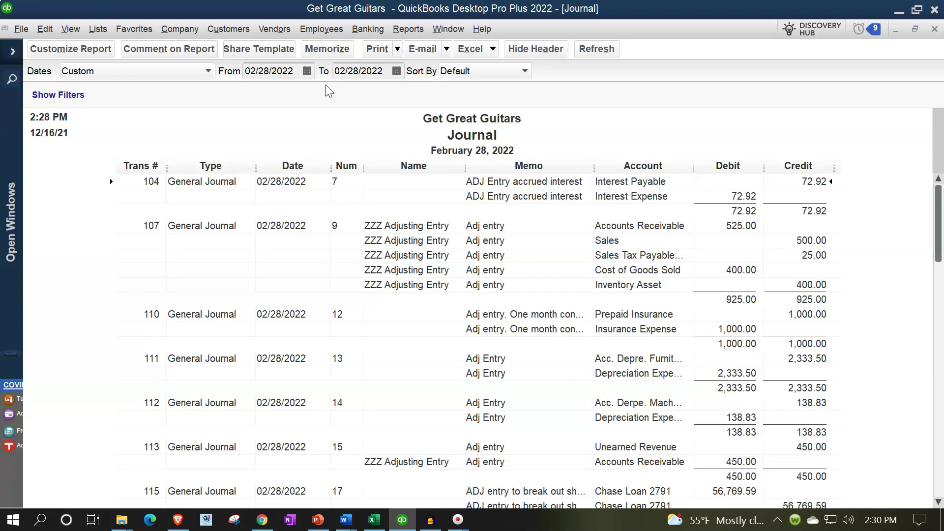
# Remove date prepared, time prepared and report basis from the Balance Sheet's header and enter a person's name as the extra footer line.
pyautogui.click(13, 53)
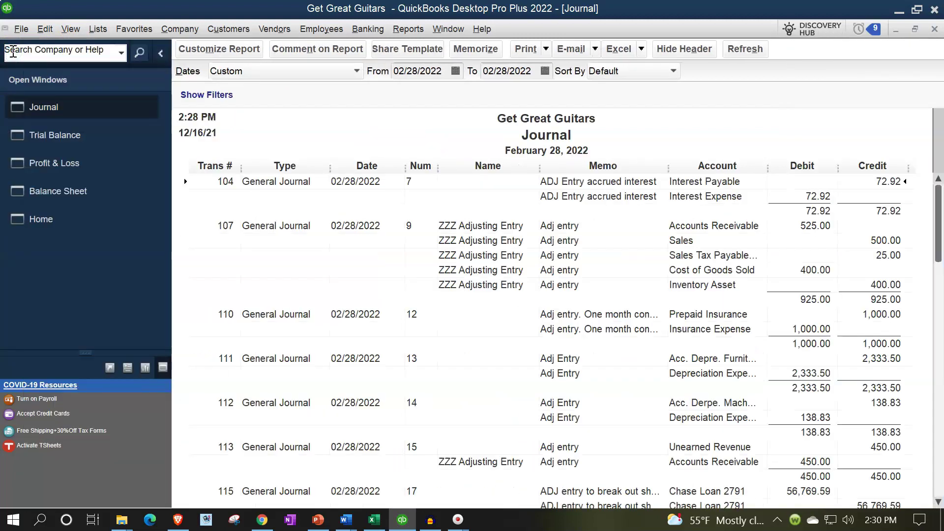
pyautogui.click(52, 193)
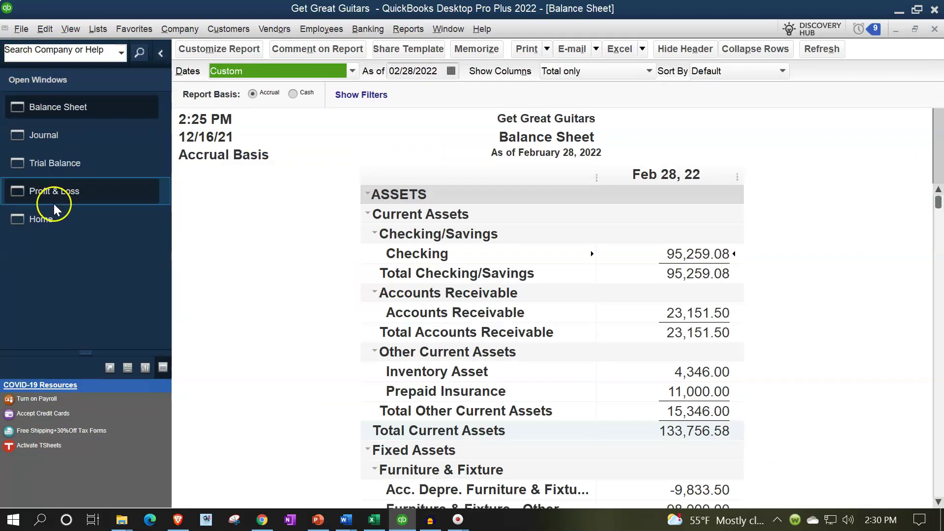
pyautogui.click(214, 51)
pyautogui.click(214, 51)
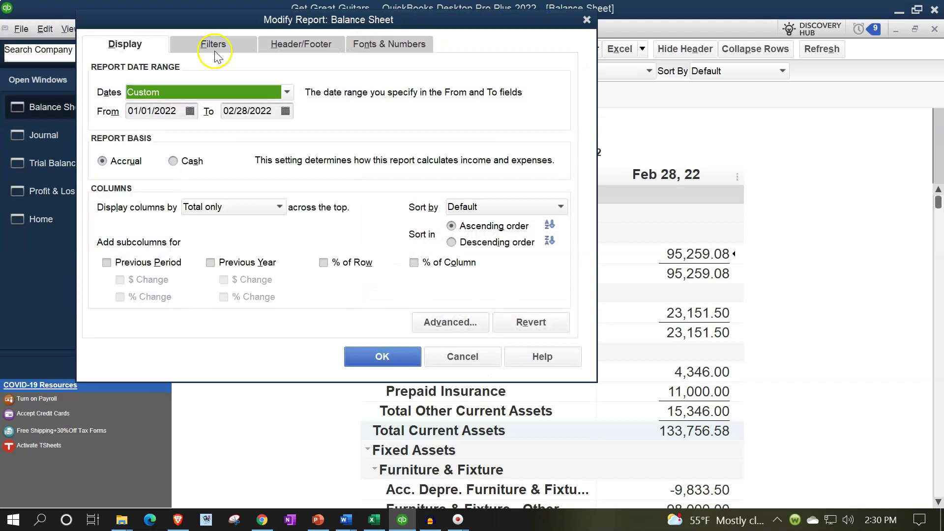
pyautogui.click(270, 50)
pyautogui.click(102, 179)
pyautogui.click(102, 201)
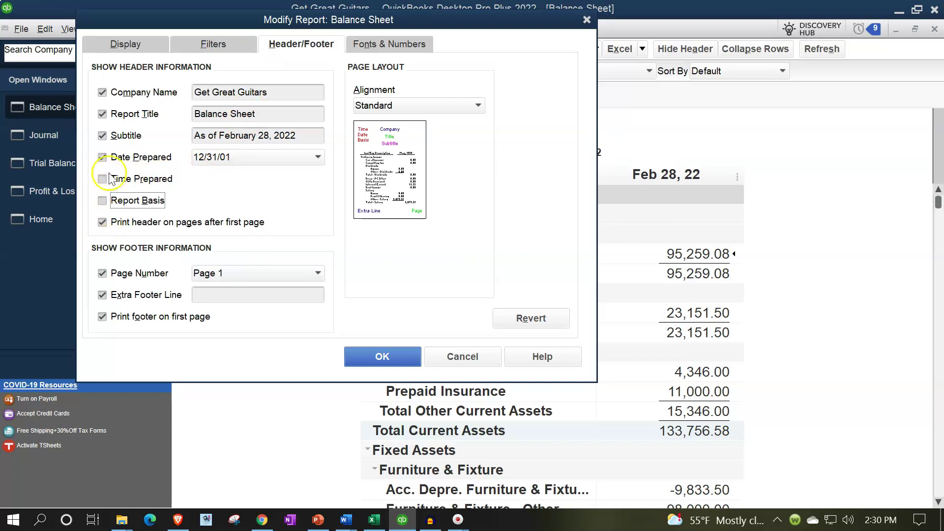
pyautogui.click(102, 158)
pyautogui.click(228, 294)
pyautogui.write('Robert')
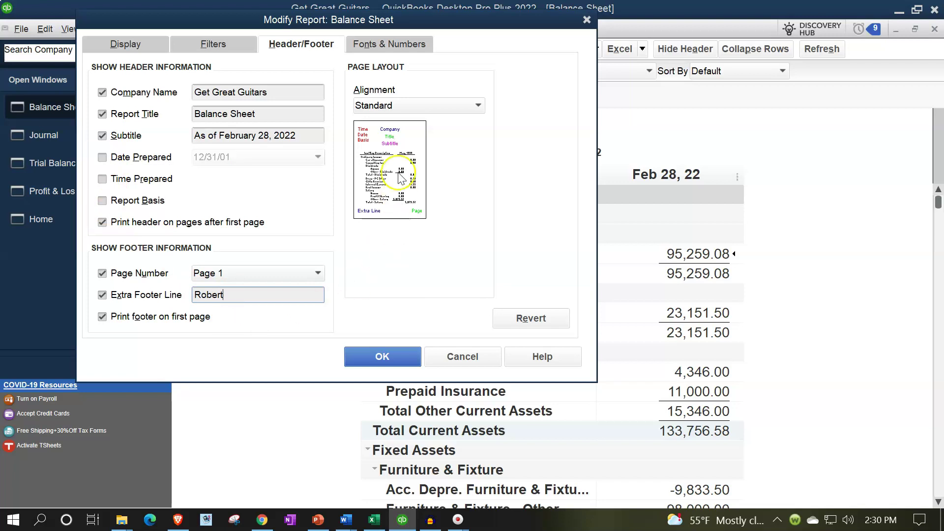
# Show the Balance Sheet's negative numbers in parentheses and in bright red, and apply the report changes.
pyautogui.click(364, 44)
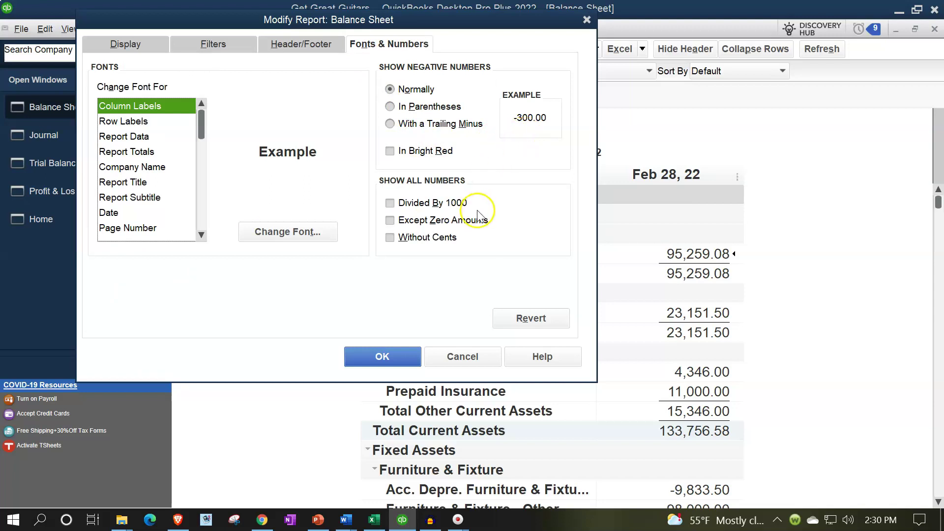
pyautogui.click(390, 150)
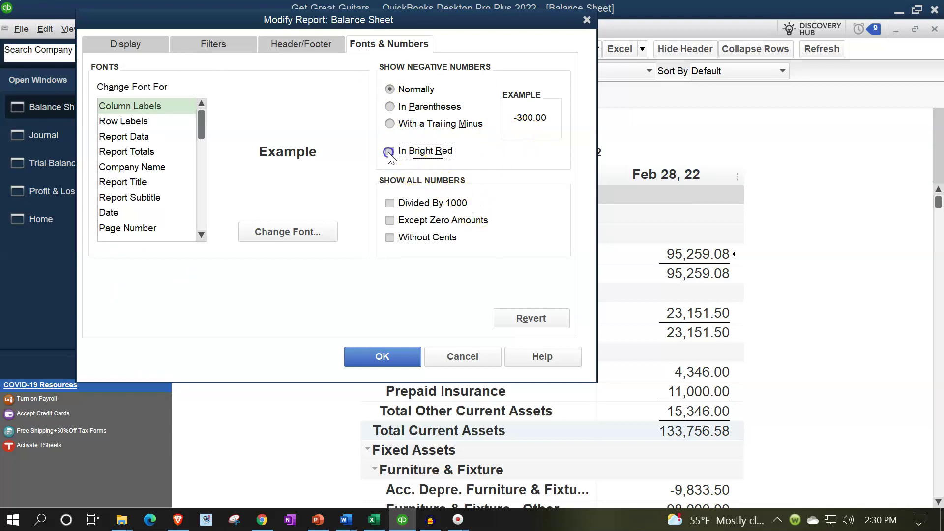
pyautogui.click(390, 107)
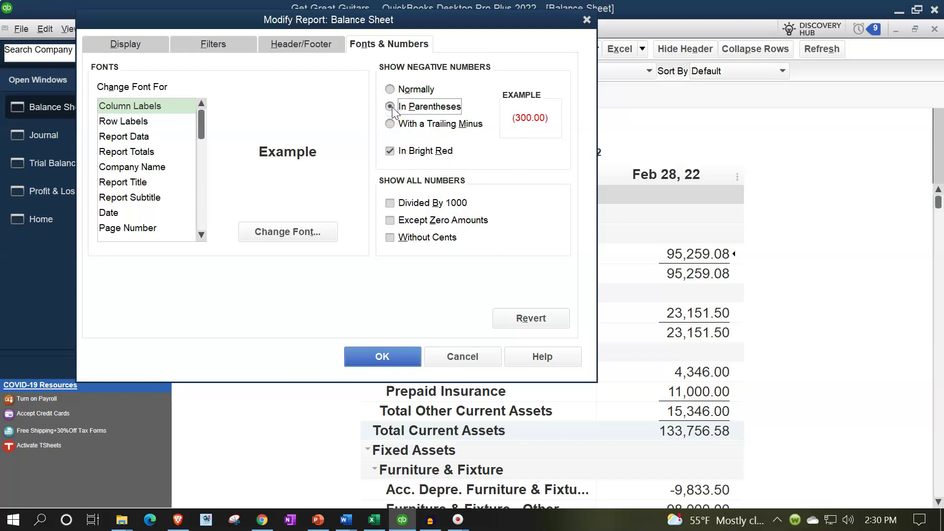
pyautogui.click(400, 361)
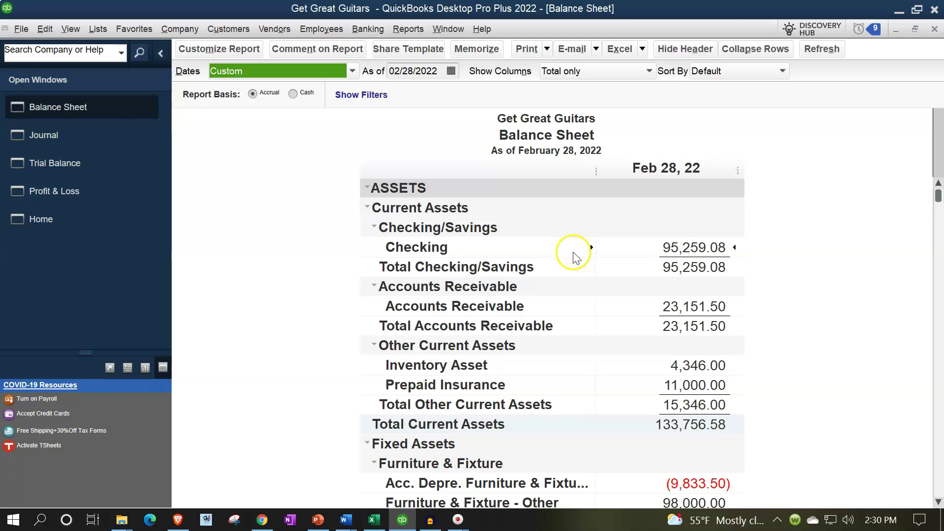
# Start saving the Balance Sheet as a PDF in Desktop > QuickBooks Desktop 2022 > Second Part of Course-New Company File > Adjusting Entries > Reports.
pyautogui.click(548, 49)
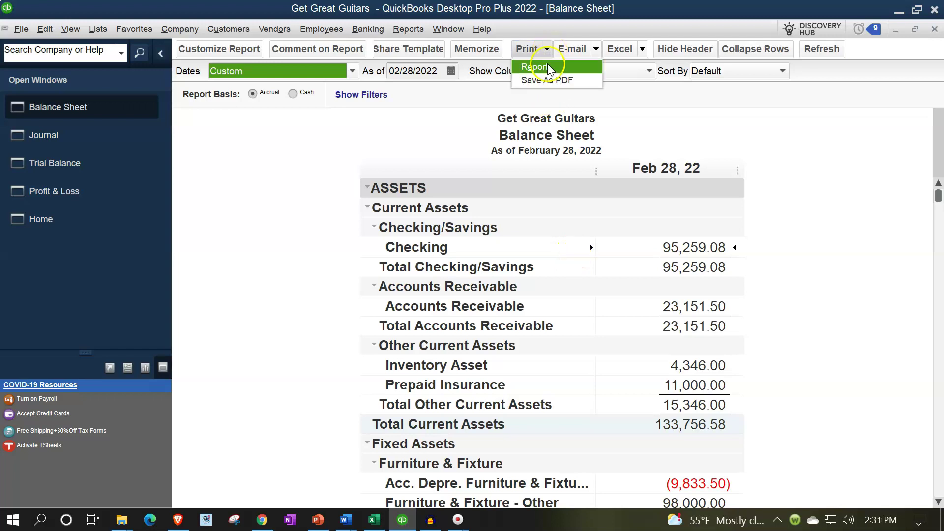
pyautogui.click(552, 80)
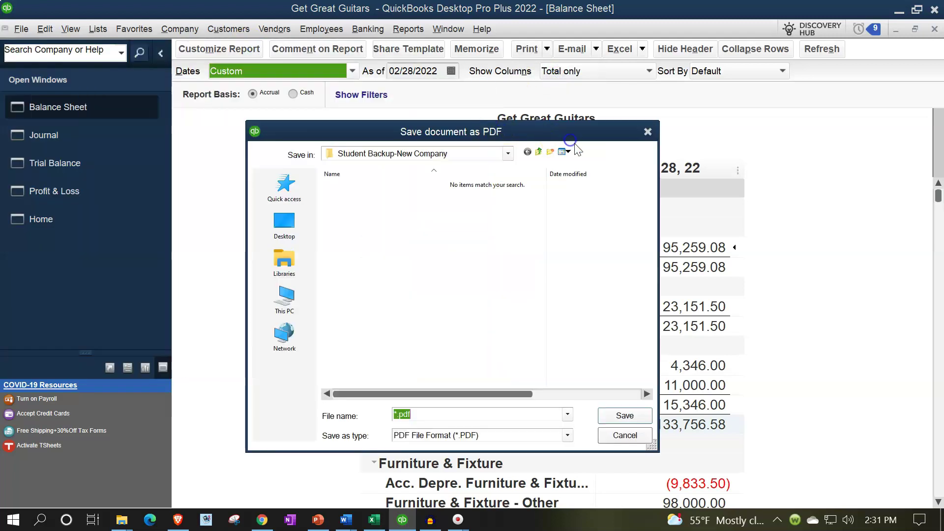
pyautogui.click(585, 168)
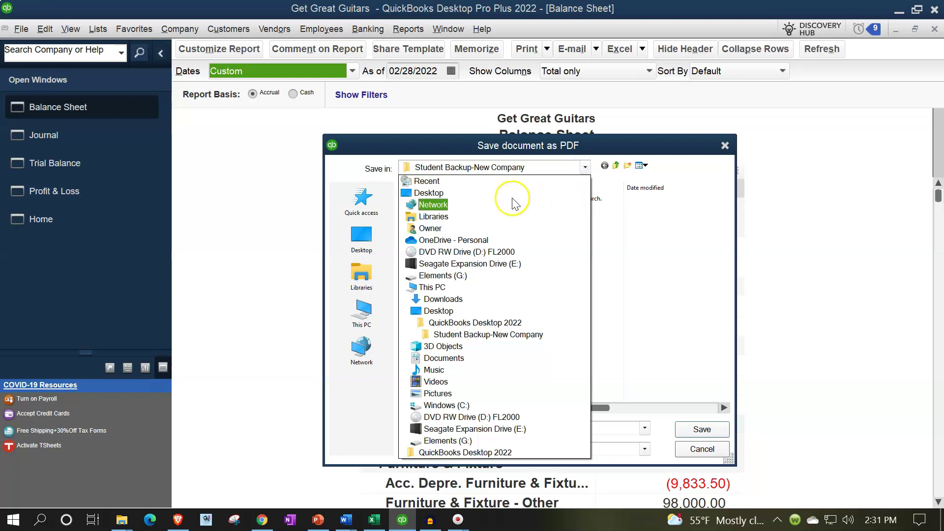
pyautogui.click(511, 193)
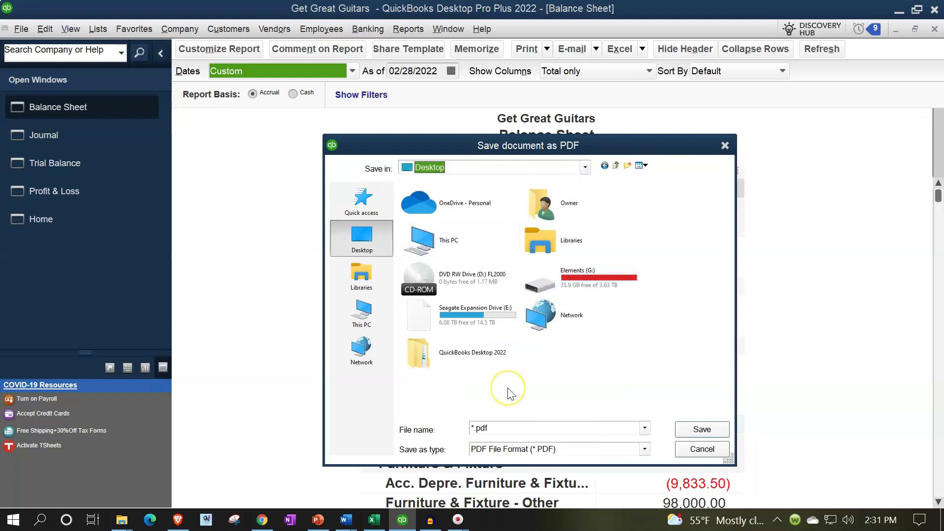
pyautogui.doubleClick(470, 357)
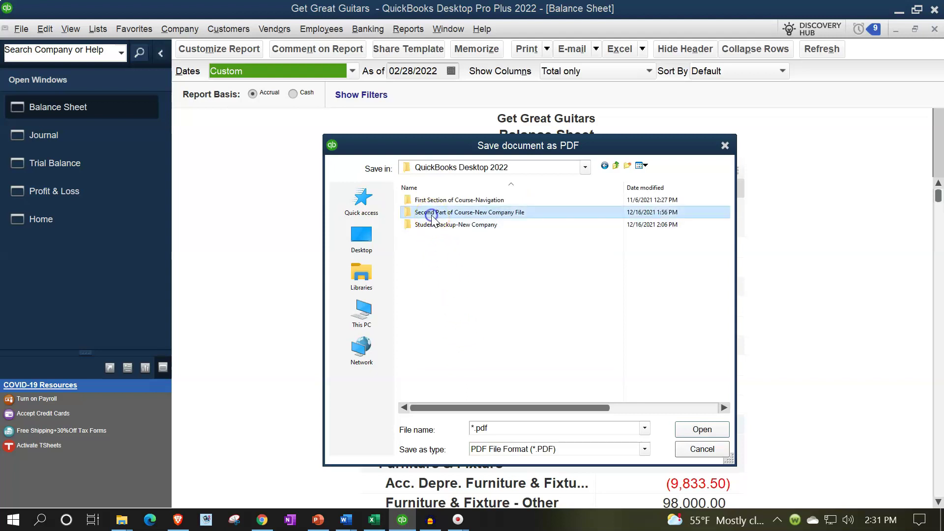
pyautogui.doubleClick(427, 212)
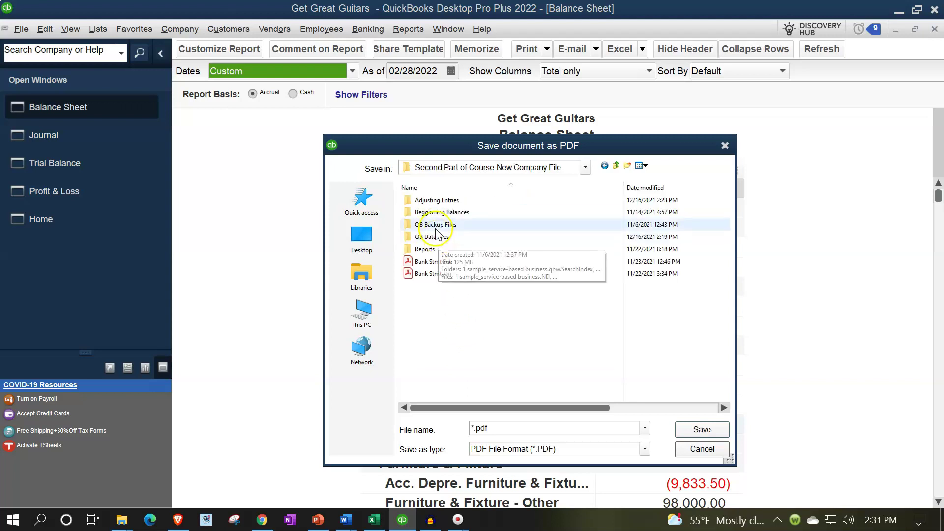
pyautogui.doubleClick(436, 200)
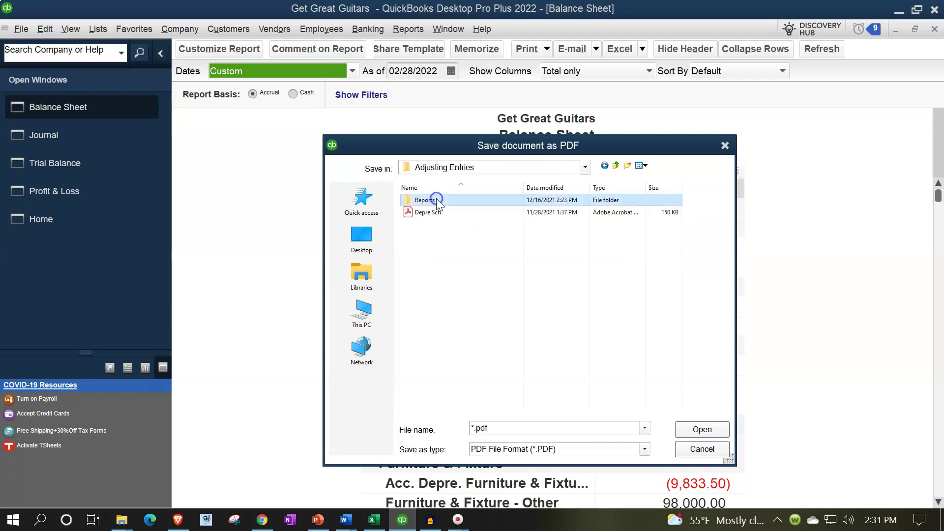
pyautogui.doubleClick(436, 200)
# Name the Balance Sheet's PDF "Balance Sheet 02.28.22" and save it.
pyautogui.doubleClick(475, 428)
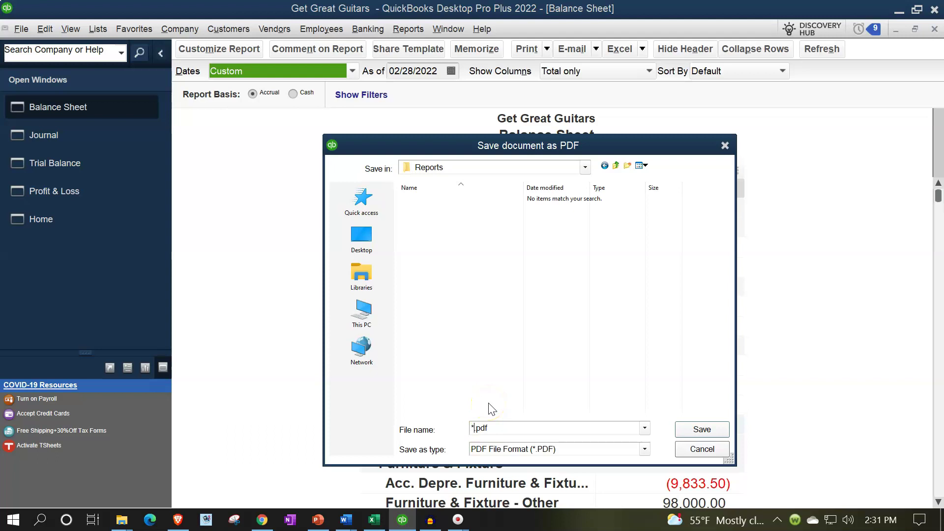
pyautogui.moveTo(470, 145); pyautogui.dragTo(477, 179)
pyautogui.write('Balance Sheet 02.28.22')
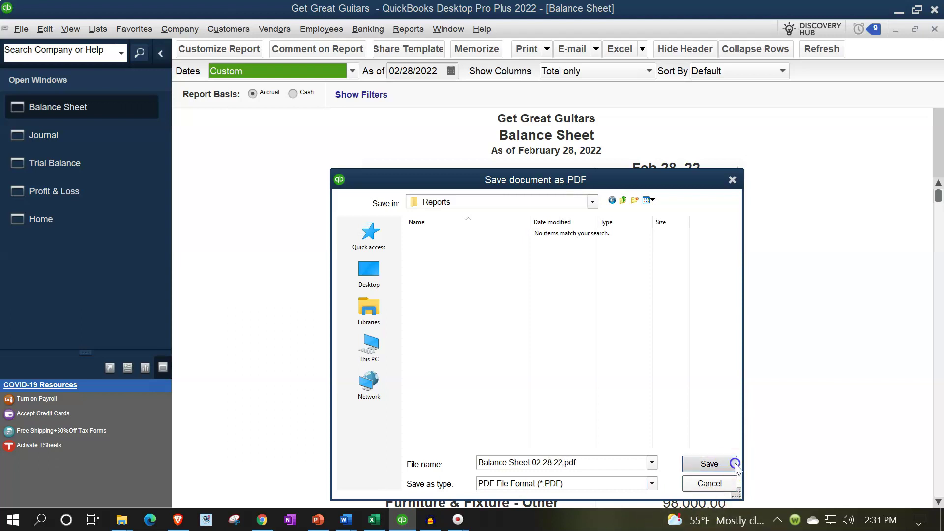
pyautogui.click(709, 463)
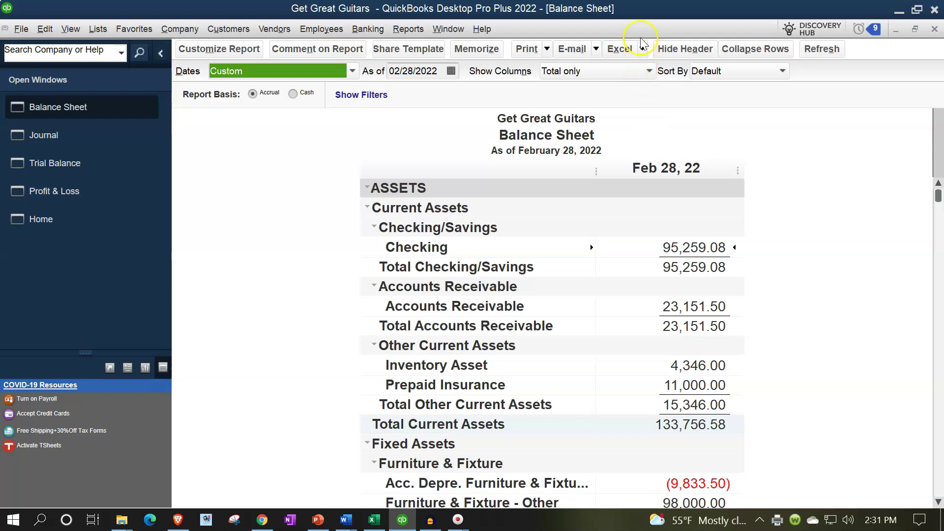
# Export the Balance Sheet to a new worksheet in a new Excel workbook.
pyautogui.click(642, 49)
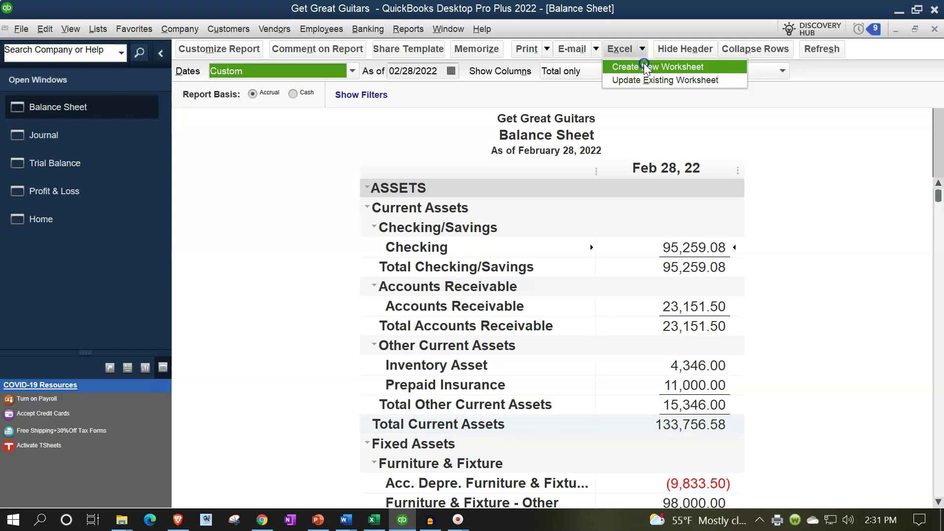
pyautogui.click(644, 65)
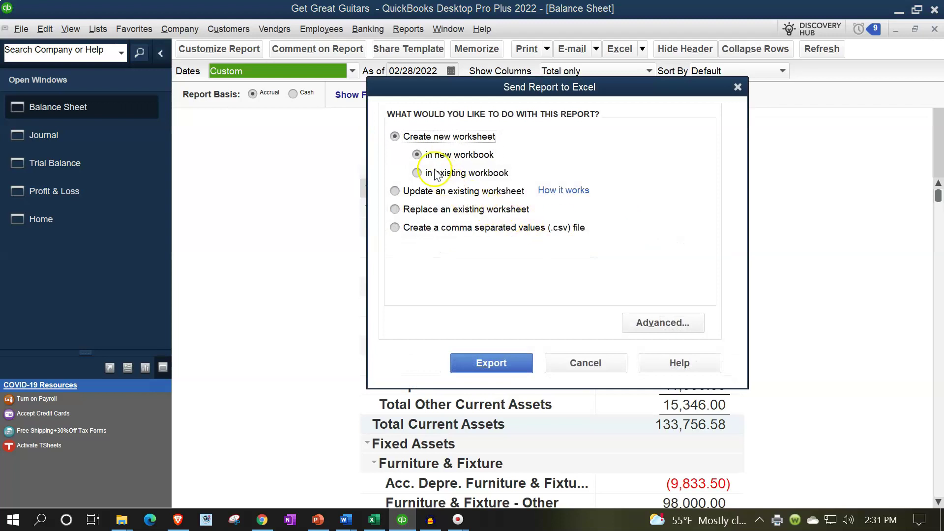
pyautogui.click(484, 362)
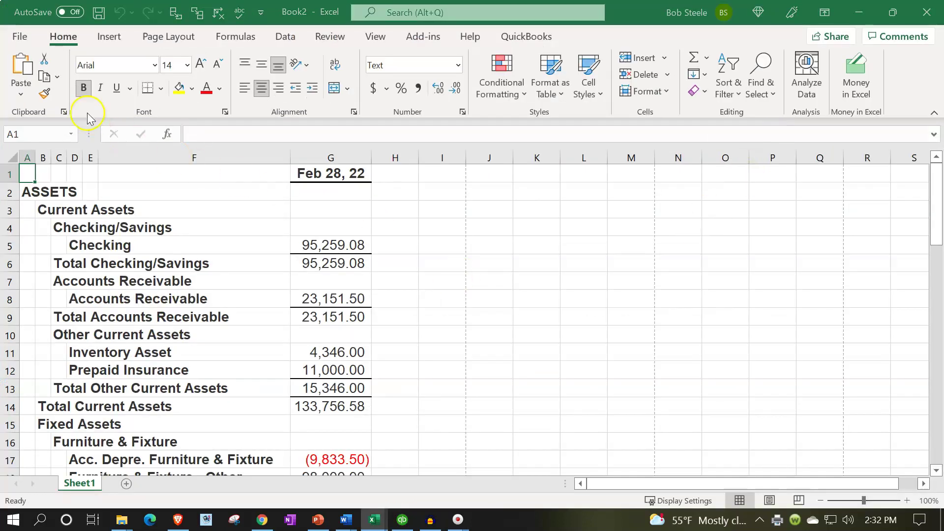
# Start saving the exported workbook under Desktop > QuickBooks Desktop 2022 > Second Part of Course-New Company File > Adjusting Entries > Reports.
pyautogui.click(21, 37)
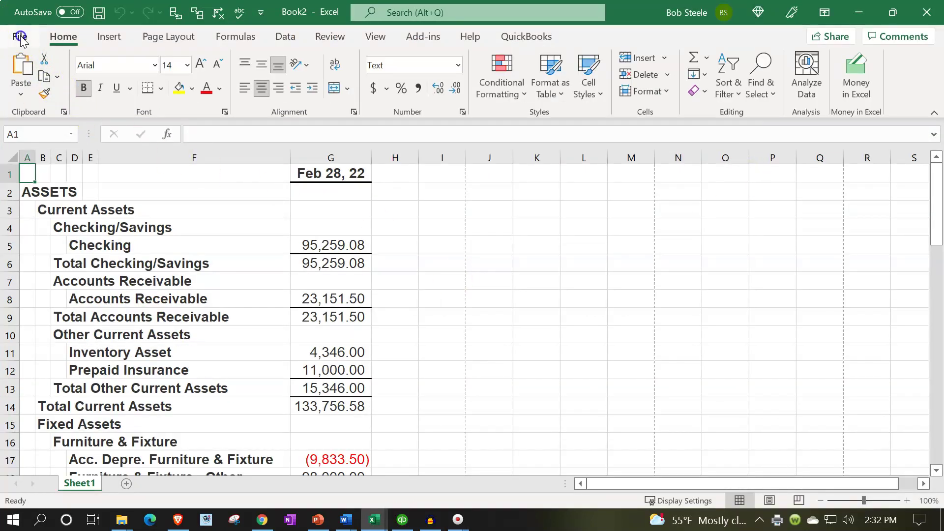
pyautogui.click(42, 237)
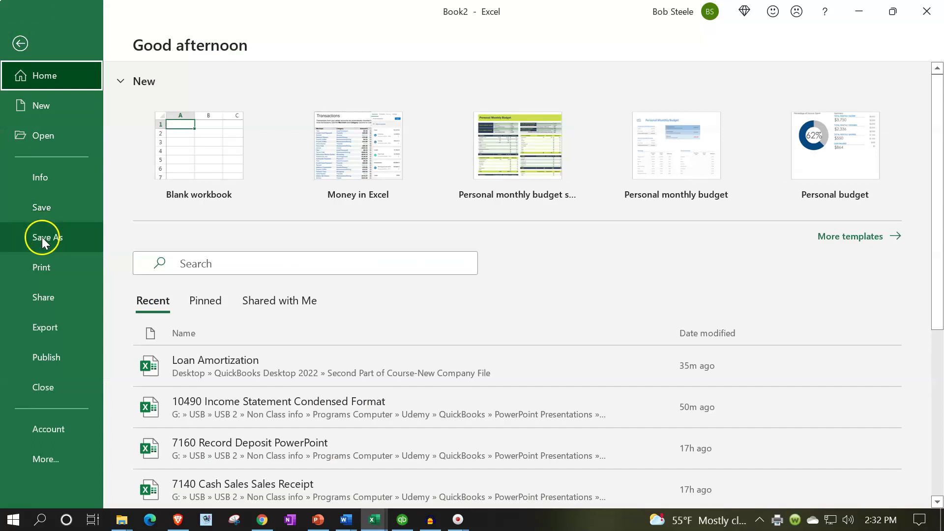
pyautogui.click(180, 303)
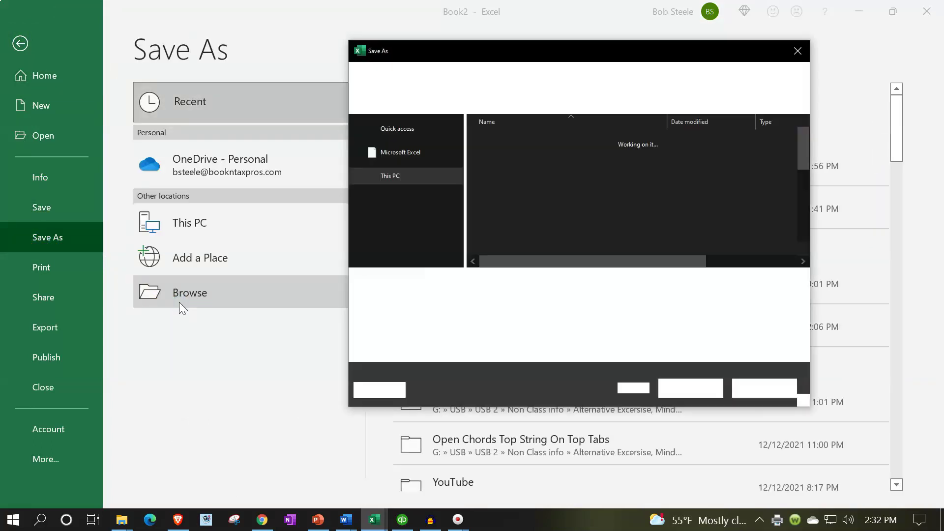
pyautogui.click(405, 235)
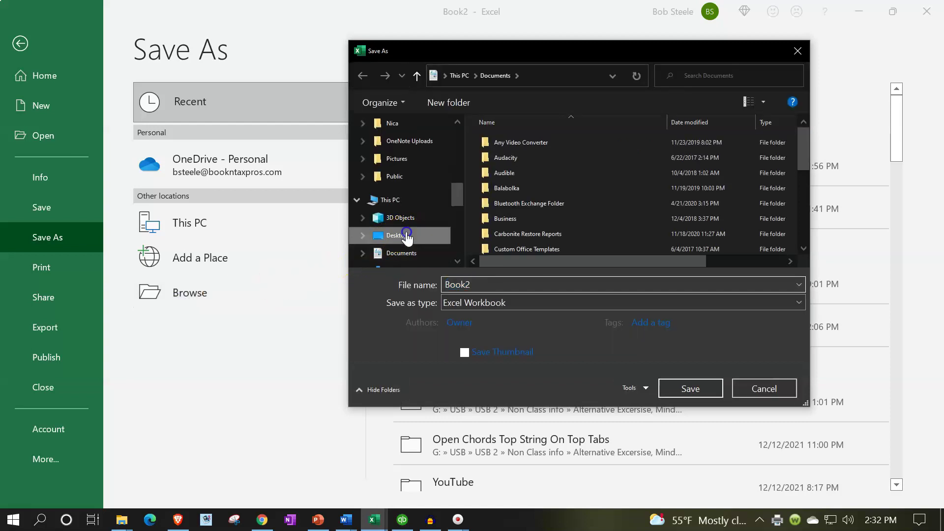
pyautogui.doubleClick(509, 184)
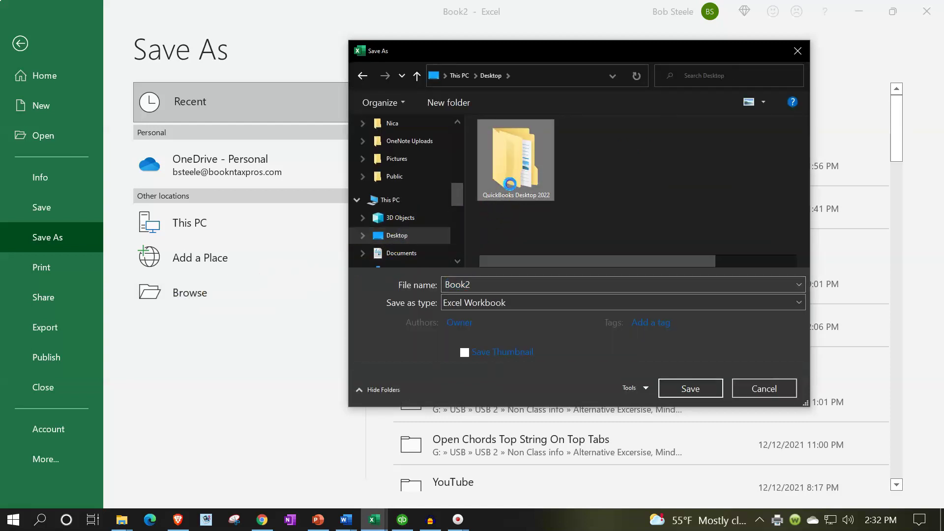
pyautogui.doubleClick(516, 159)
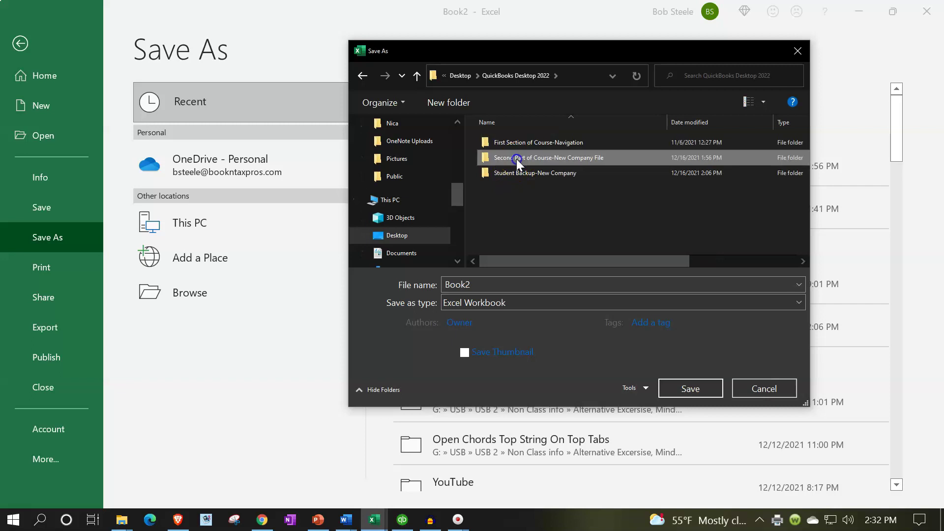
pyautogui.doubleClick(512, 141)
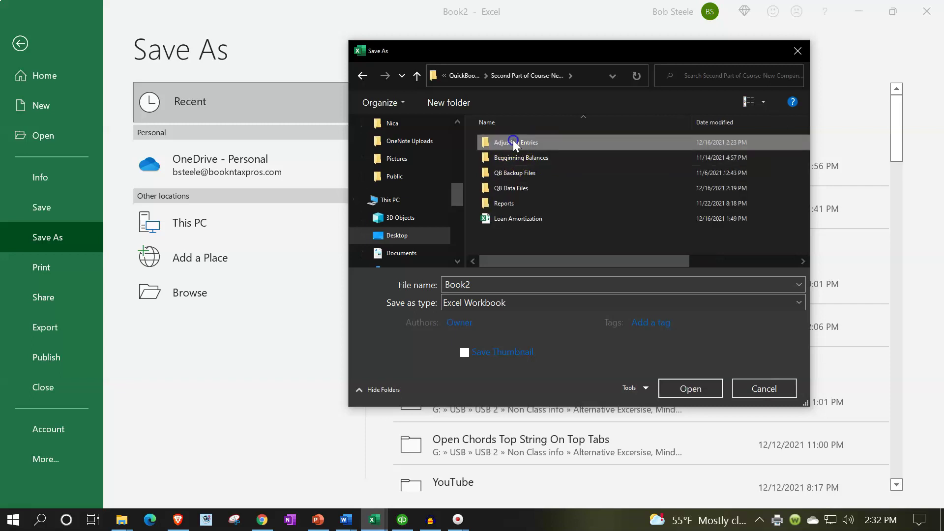
pyautogui.doubleClick(512, 141)
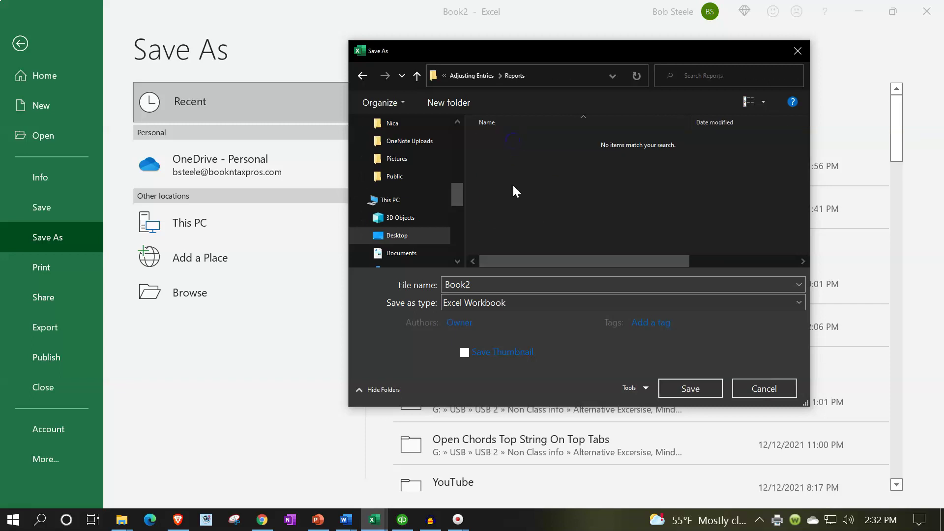
# Name the exported workbook "Financial Statements" and save it as an Excel Workbook.
pyautogui.doubleClick(484, 285)
pyautogui.write('Fina')
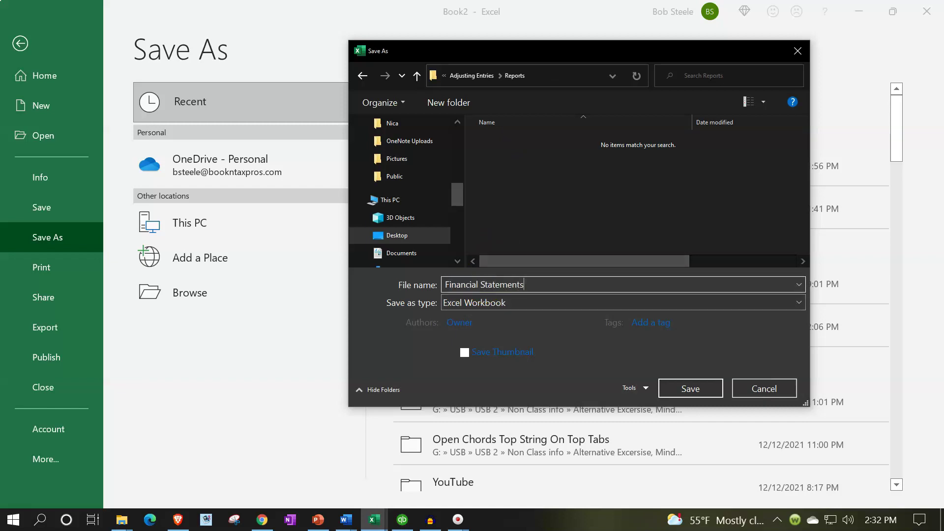
pyautogui.write('ncial Statements')
pyautogui.press('Return')
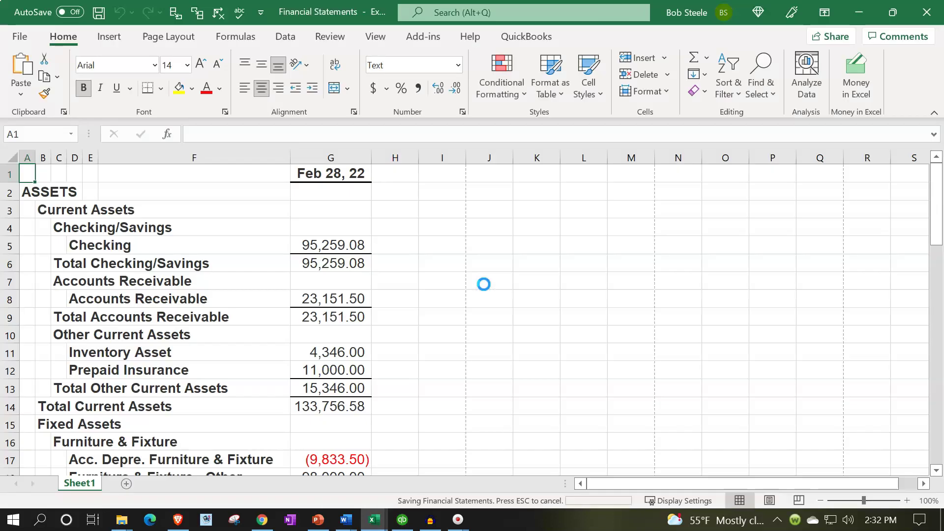
# Rename the worksheet BS and close the Financial Statements workbook, saving the changes.
pyautogui.doubleClick(78, 484)
pyautogui.write('BS')
pyautogui.click(416, 319)
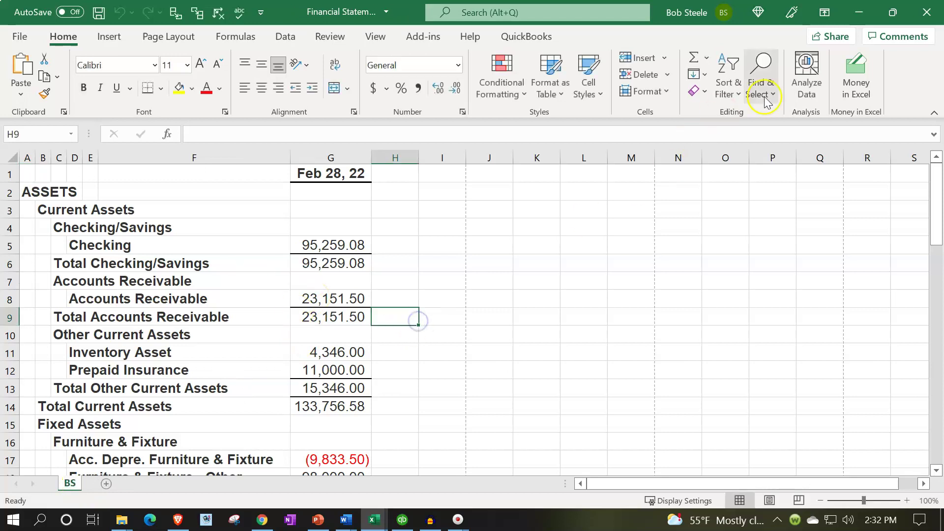
pyautogui.click(926, 15)
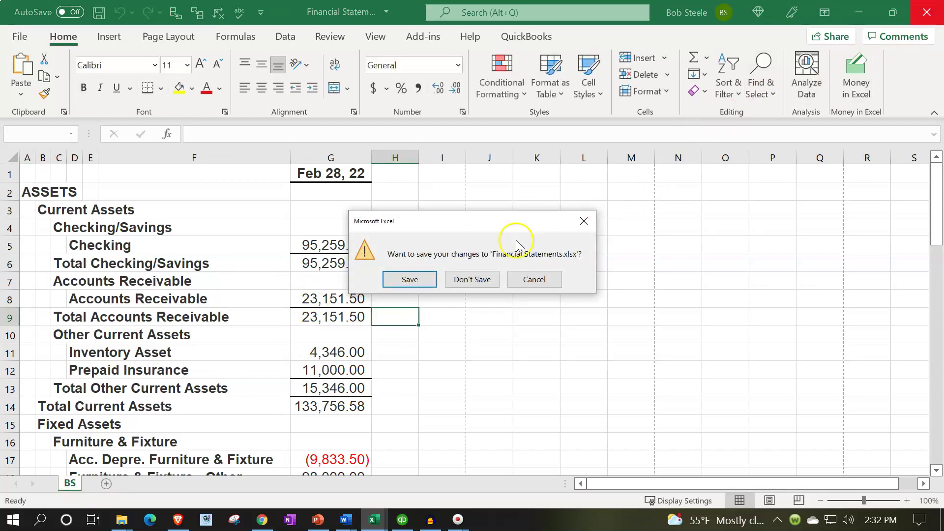
pyautogui.click(408, 278)
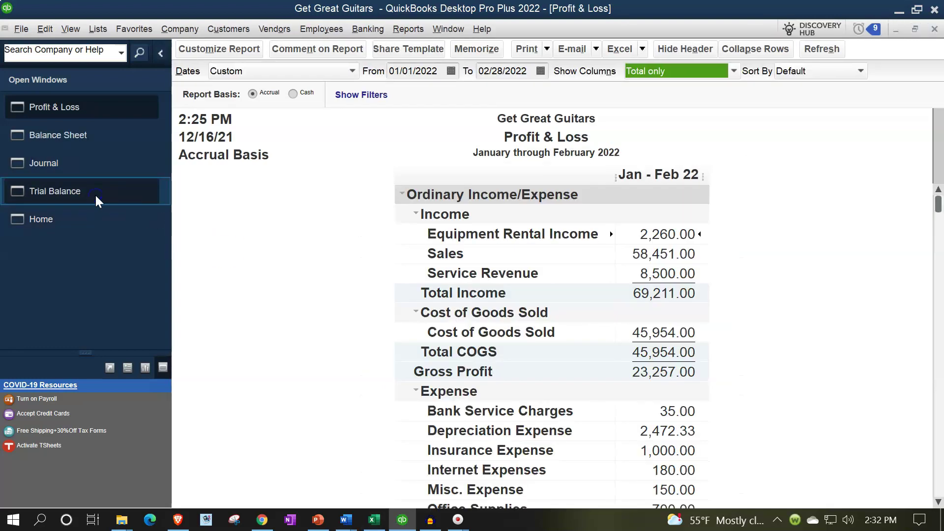
# Open the customization of the Profit & Loss report and change its report title to Income Statement.
pyautogui.click(211, 49)
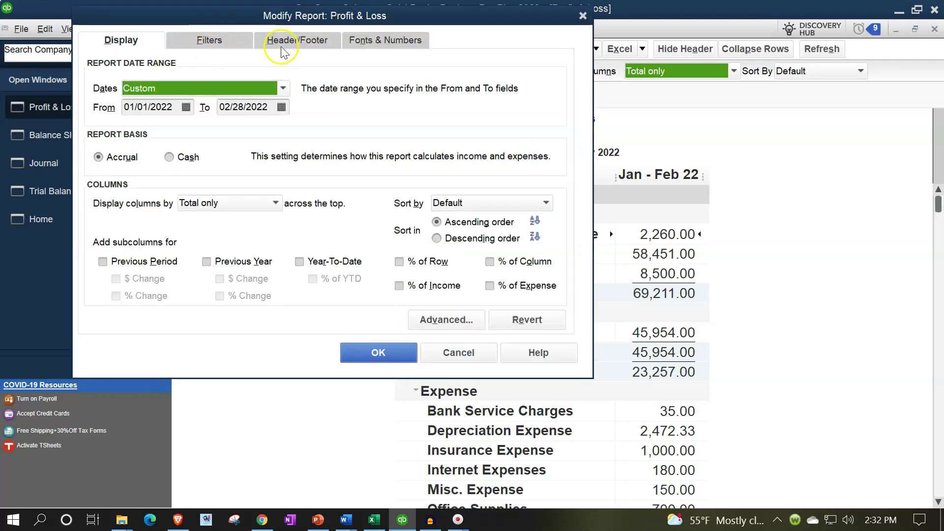
pyautogui.click(283, 49)
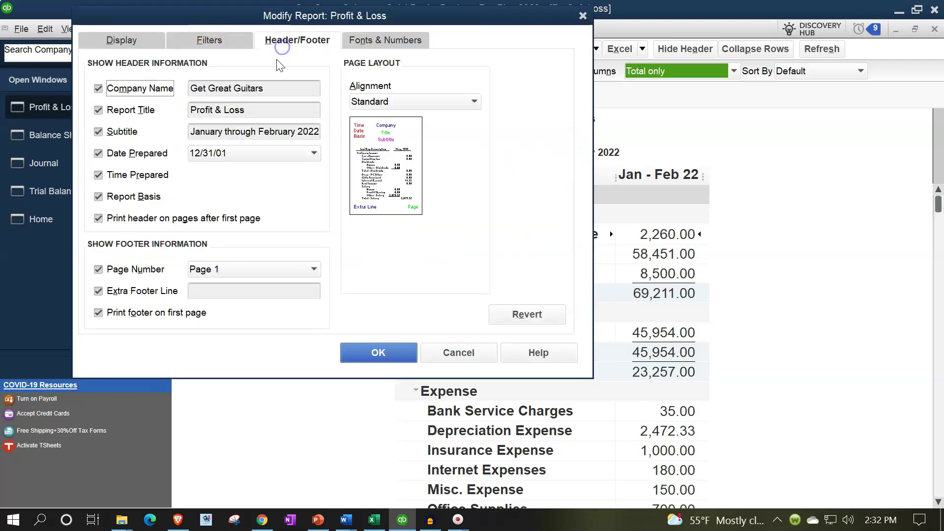
pyautogui.click(276, 109)
pyautogui.write('Income Statement')
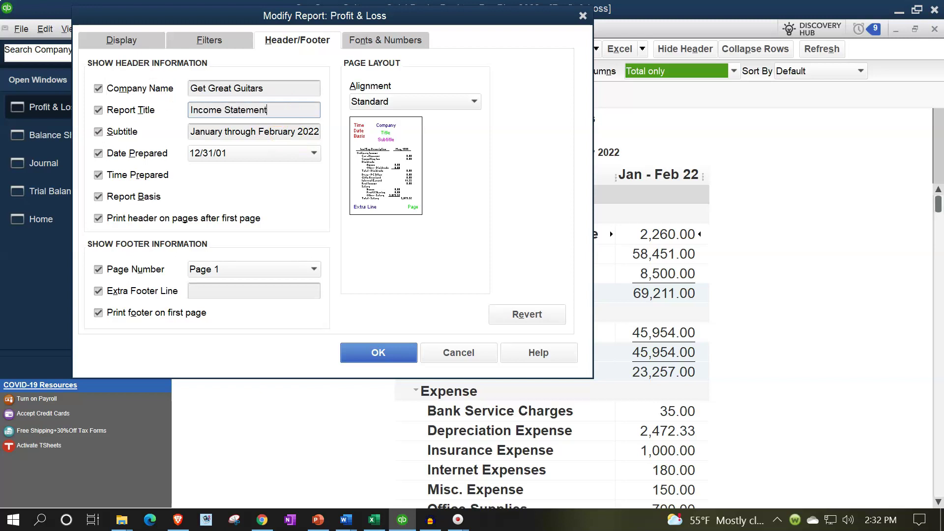
# Remove date prepared, time prepared and report basis from the Profit & Loss header and enter a person's name as the extra footer line.
pyautogui.click(98, 153)
pyautogui.click(98, 175)
pyautogui.click(98, 196)
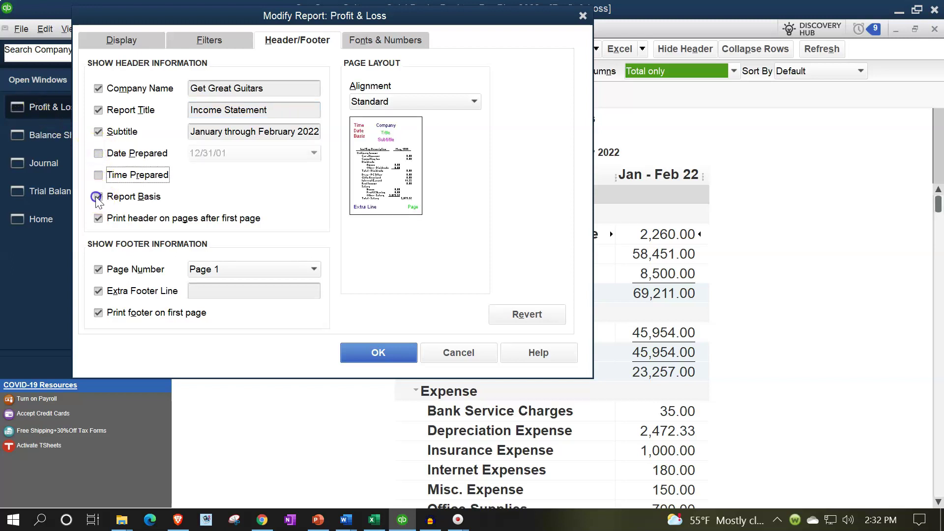
pyautogui.click(228, 294)
pyautogui.write('Robert')
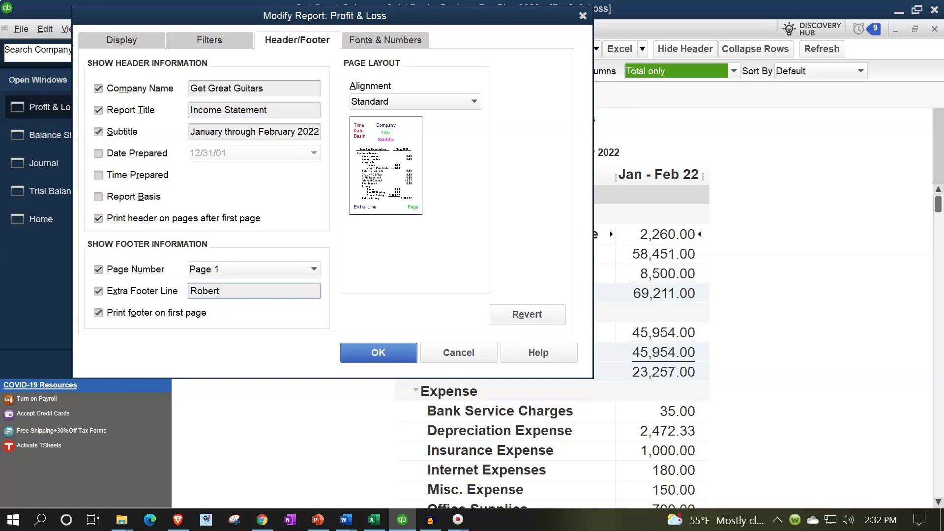
# Show the Profit & Loss report's negative numbers in parentheses and in bright red, apply the customization, and review the report.
pyautogui.click(419, 40)
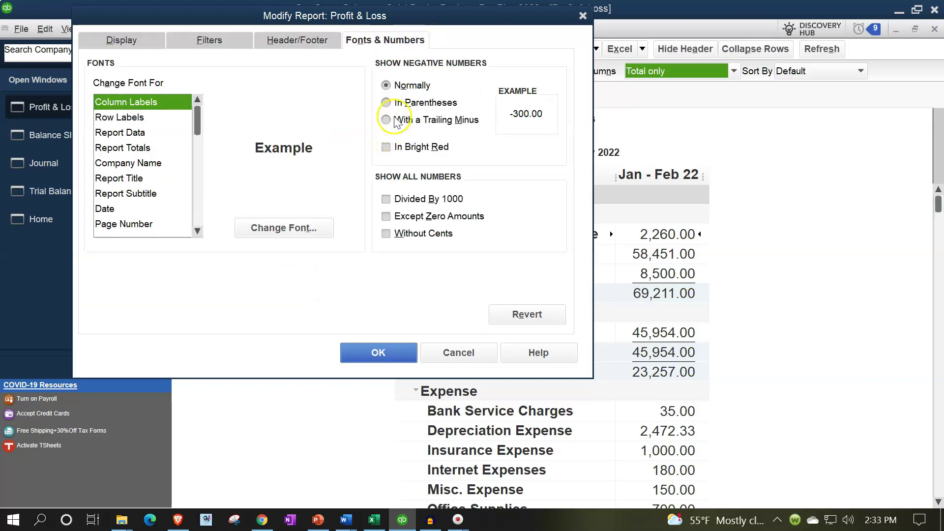
pyautogui.click(386, 103)
pyautogui.click(386, 147)
pyautogui.click(378, 352)
pyautogui.scroll(-5, 380, 358)
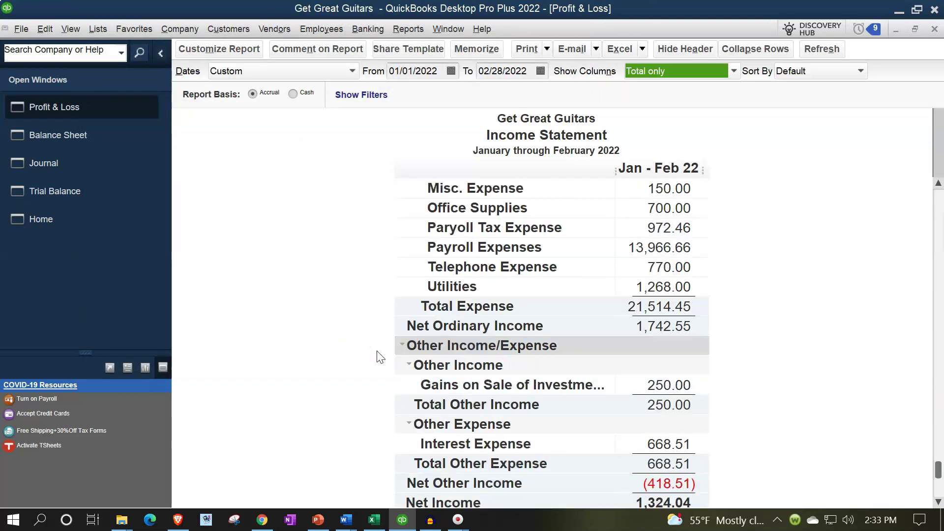
pyautogui.scroll(5, 380, 358)
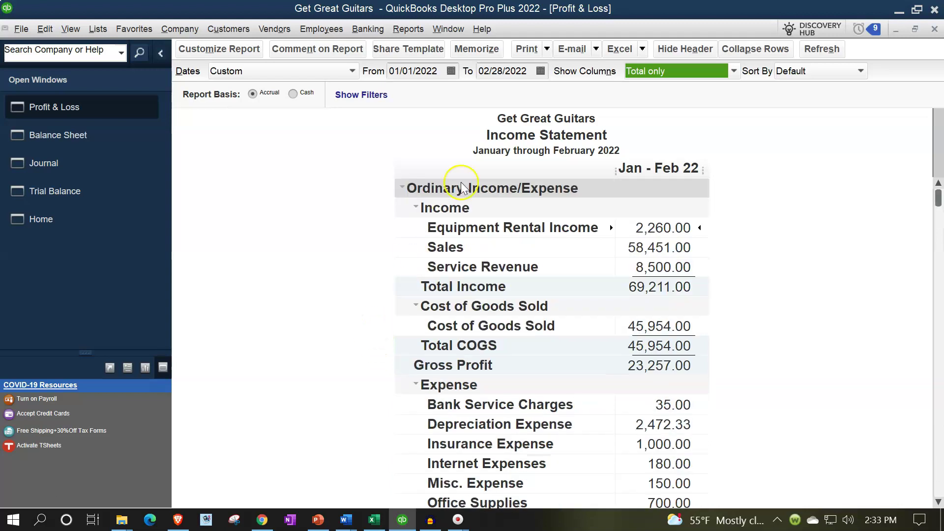
# Save the income statement as a PDF named Income Statement 02.28.22 in the Reports folder.
pyautogui.click(547, 49)
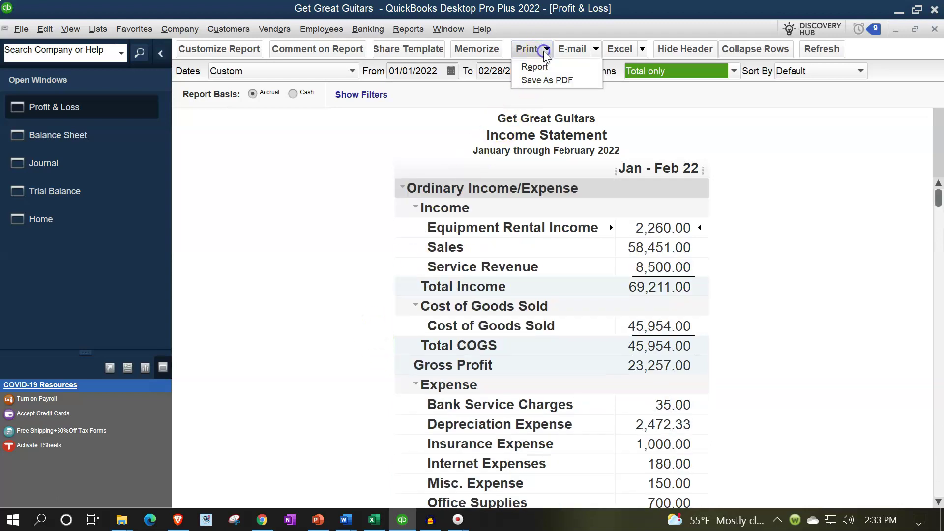
pyautogui.click(544, 78)
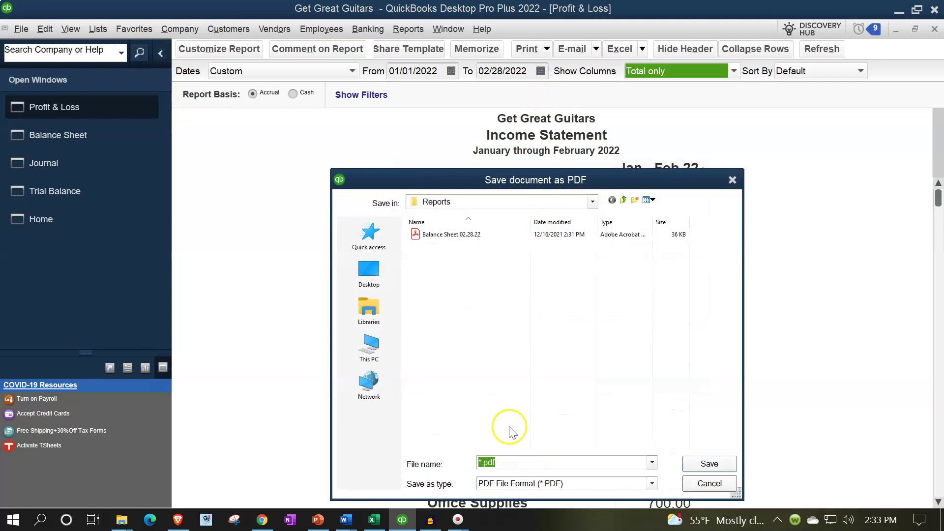
pyautogui.click(487, 470)
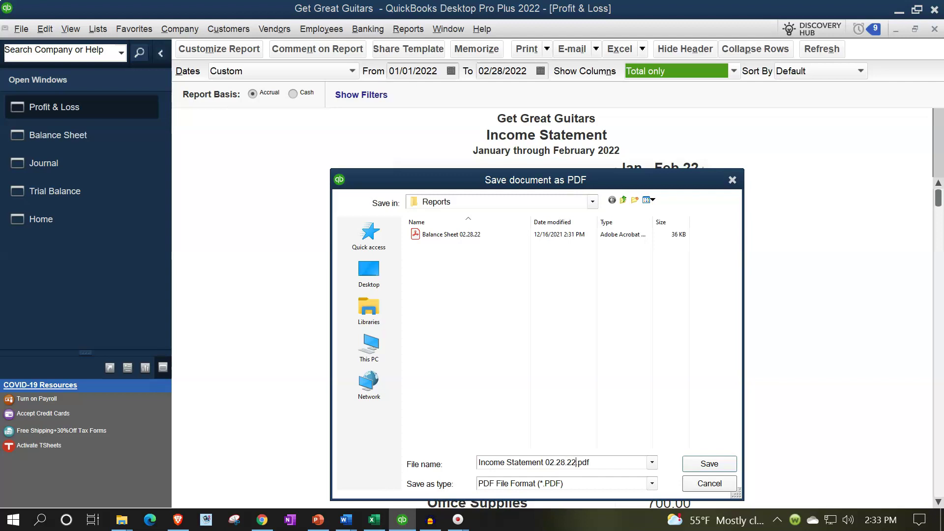
pyautogui.click(708, 464)
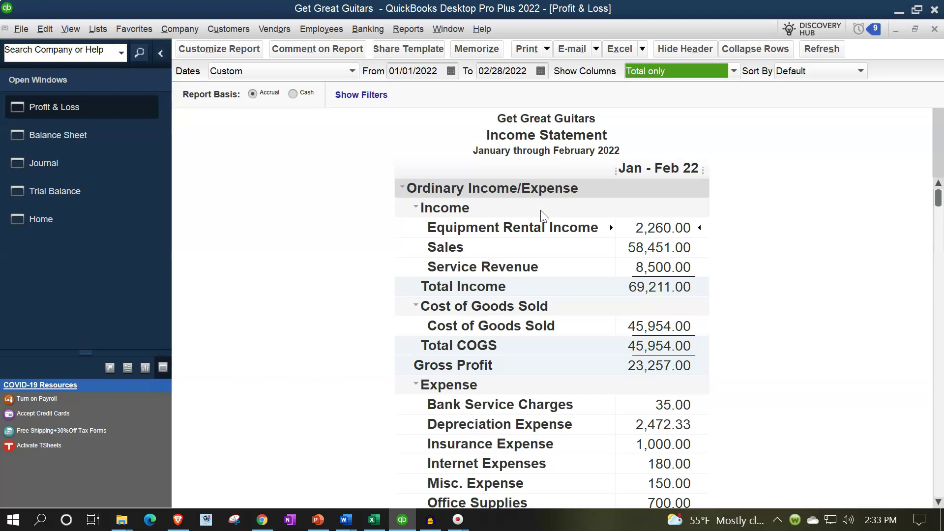
pyautogui.click(443, 73)
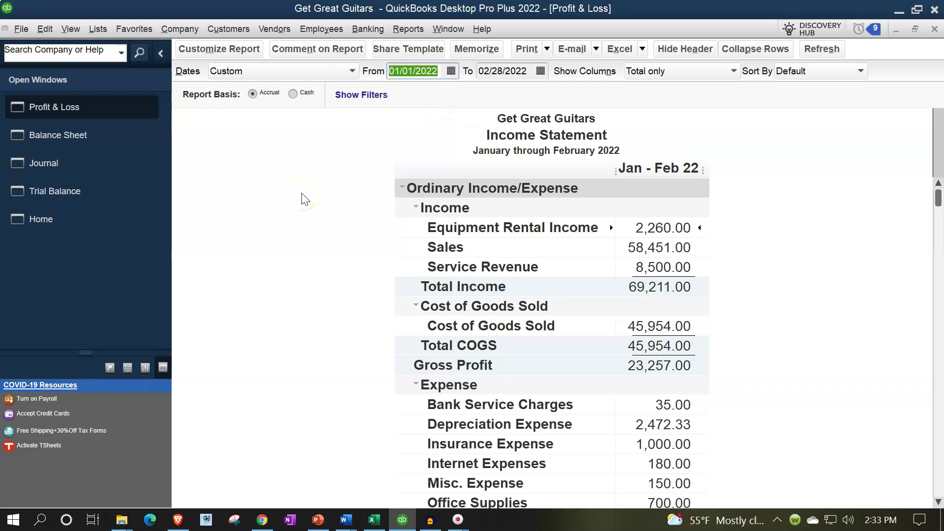
pyautogui.write('030122')
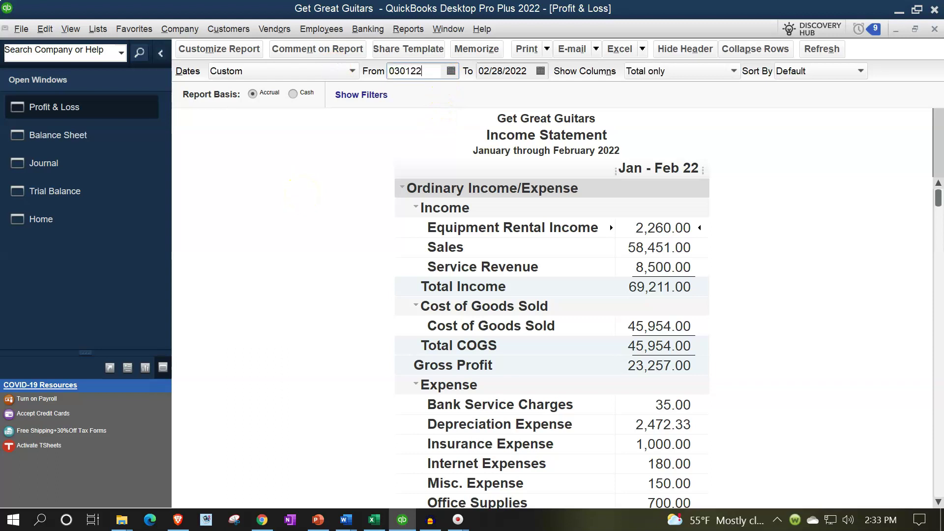
pyautogui.press('BackSpace')
pyautogui.press('BackSpace')
pyautogui.press('BackSpace')
pyautogui.press('BackSpace')
pyautogui.press('BackSpace')
pyautogui.press('Tab')
pyautogui.press('Tab')
pyautogui.press('Tab')
pyautogui.press('Tab')
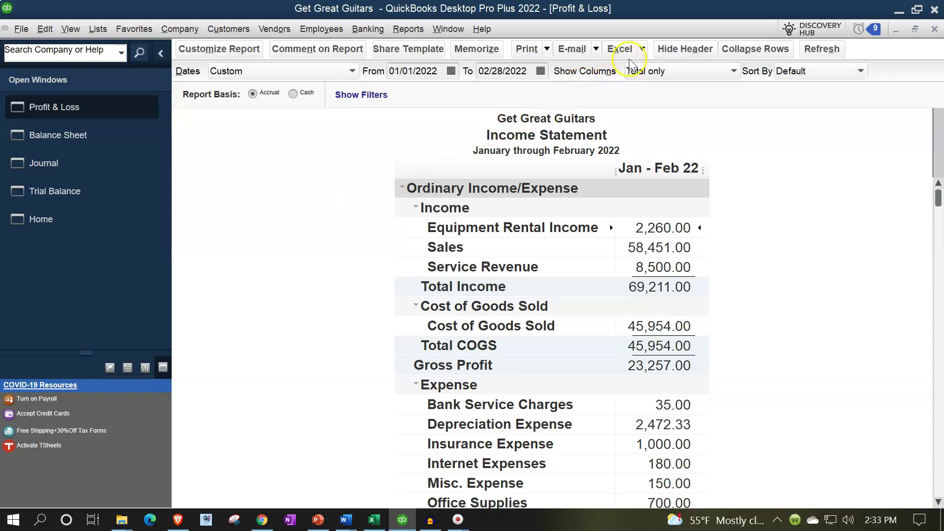
# Export the February income statement to a new worksheet in the existing Financial Statements workbook, stored in the Reports folder under Adjusting Entries.
pyautogui.click(642, 49)
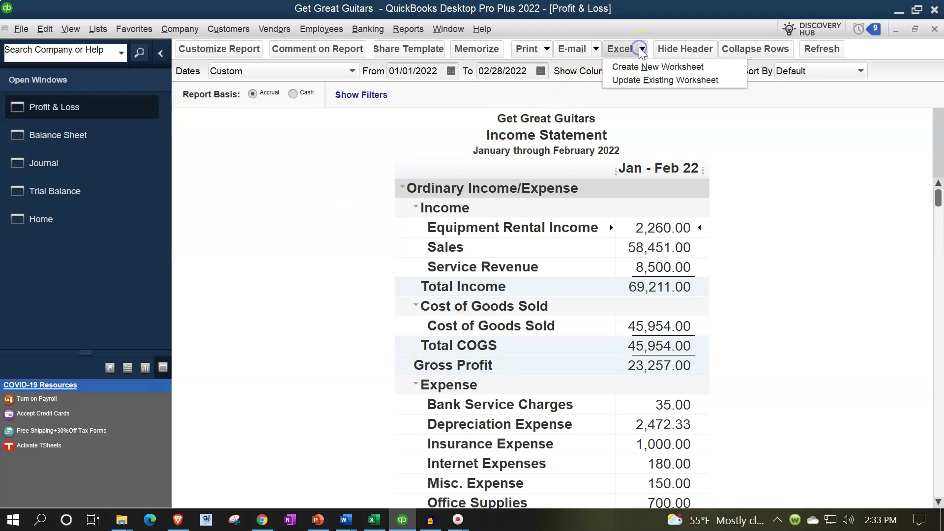
pyautogui.click(638, 67)
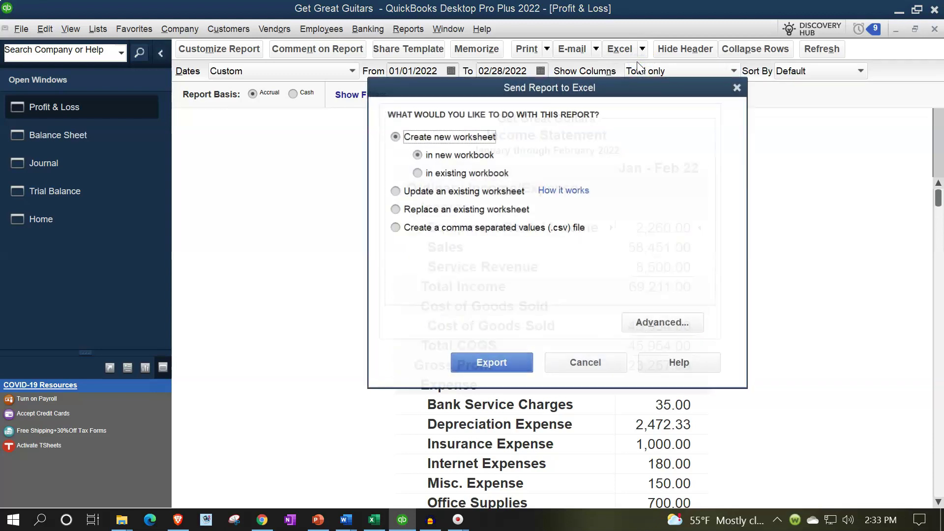
pyautogui.click(430, 173)
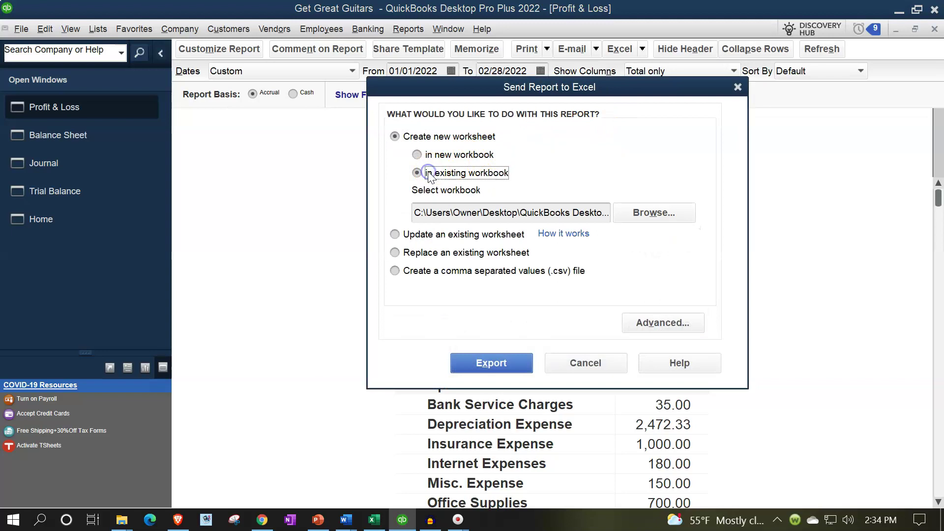
pyautogui.click(635, 219)
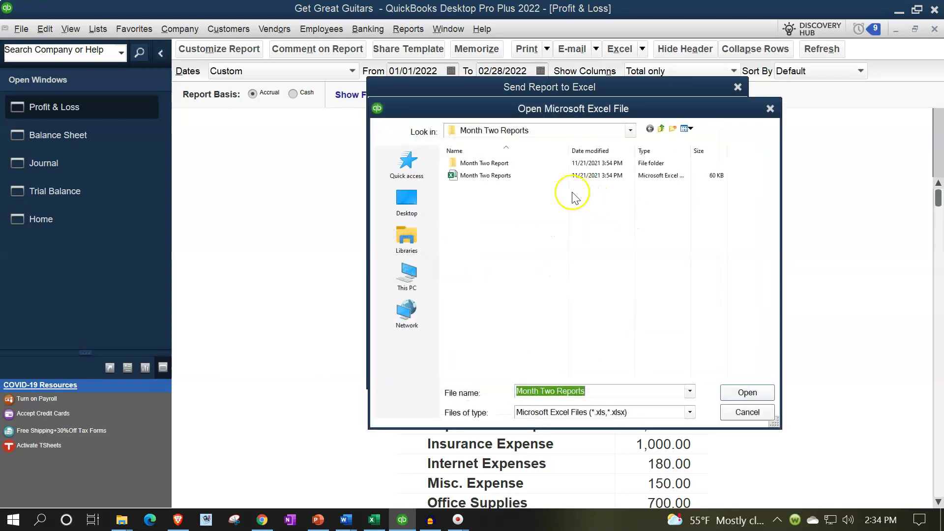
pyautogui.click(630, 130)
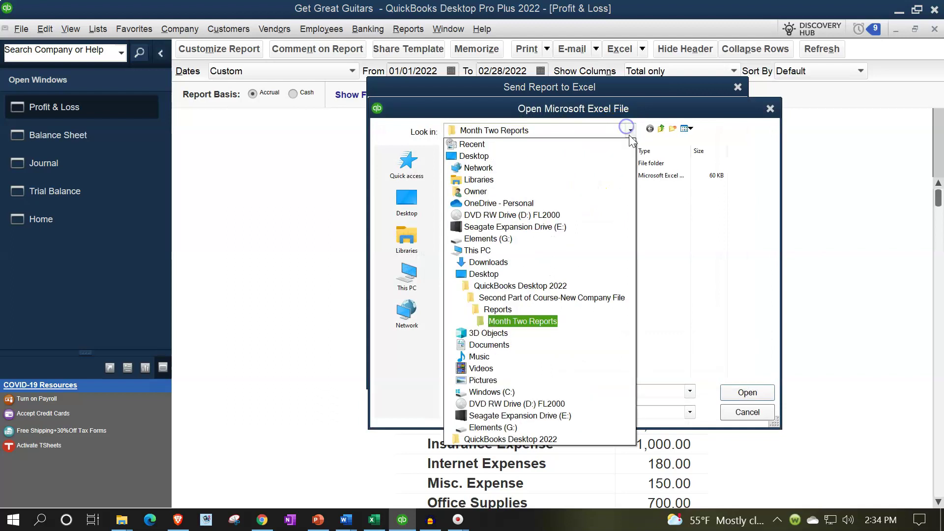
pyautogui.click(515, 298)
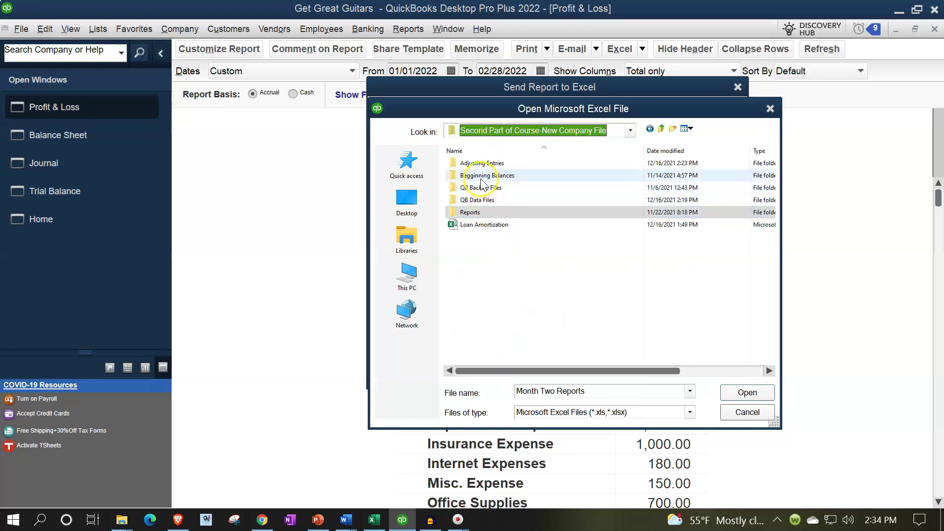
pyautogui.doubleClick(474, 163)
pyautogui.doubleClick(475, 164)
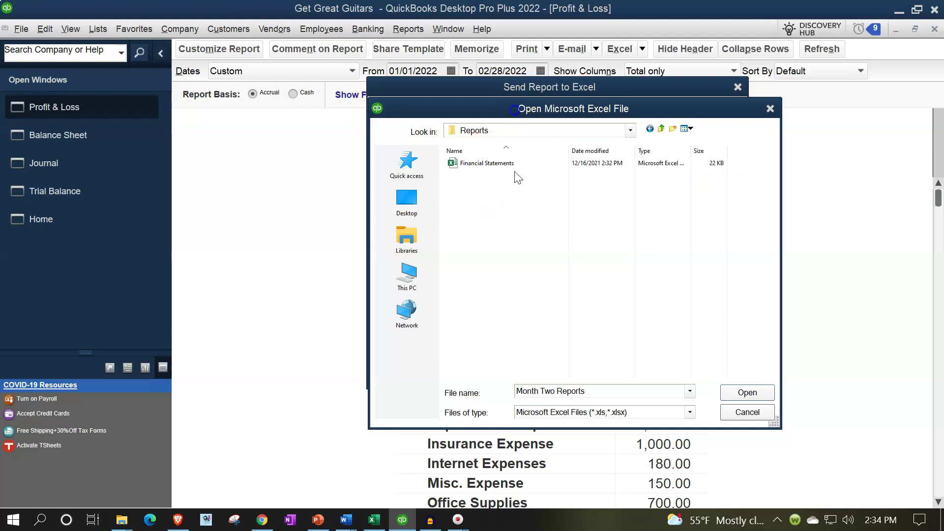
pyautogui.doubleClick(497, 192)
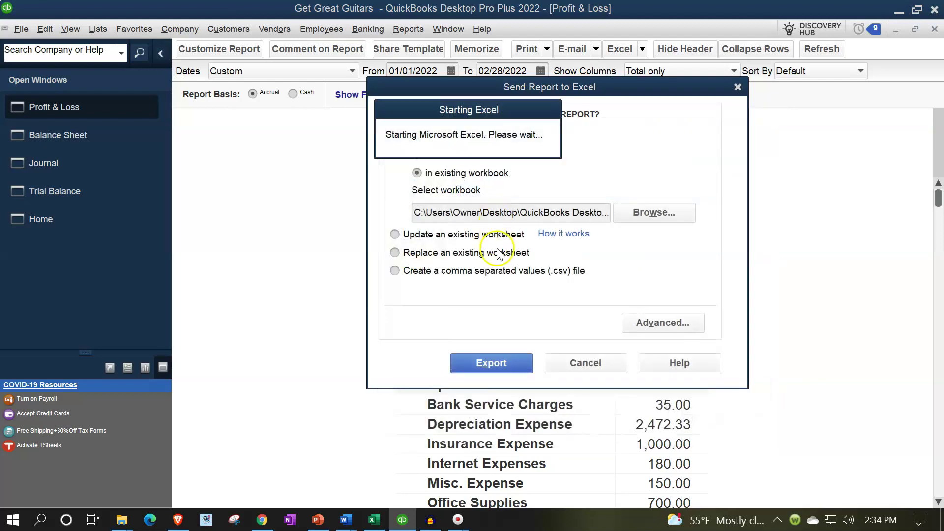
pyautogui.click(491, 362)
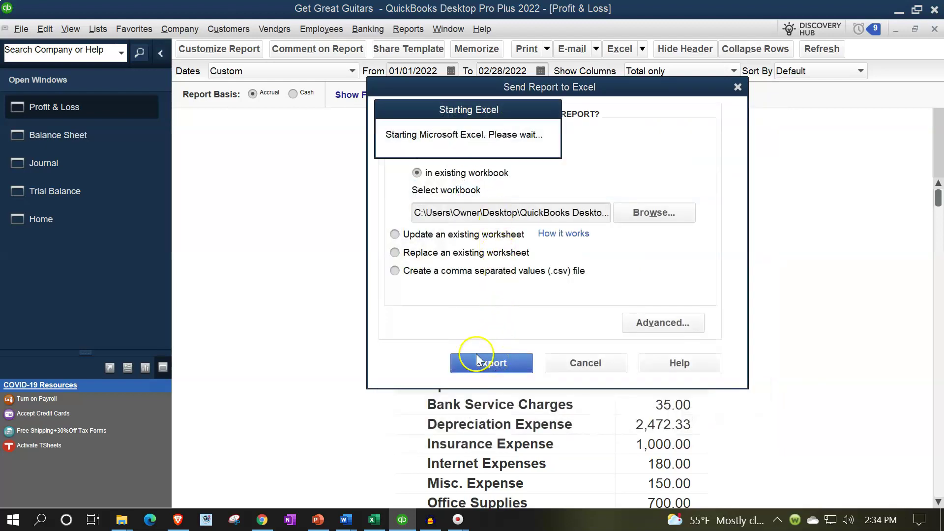
pyautogui.click(694, 52)
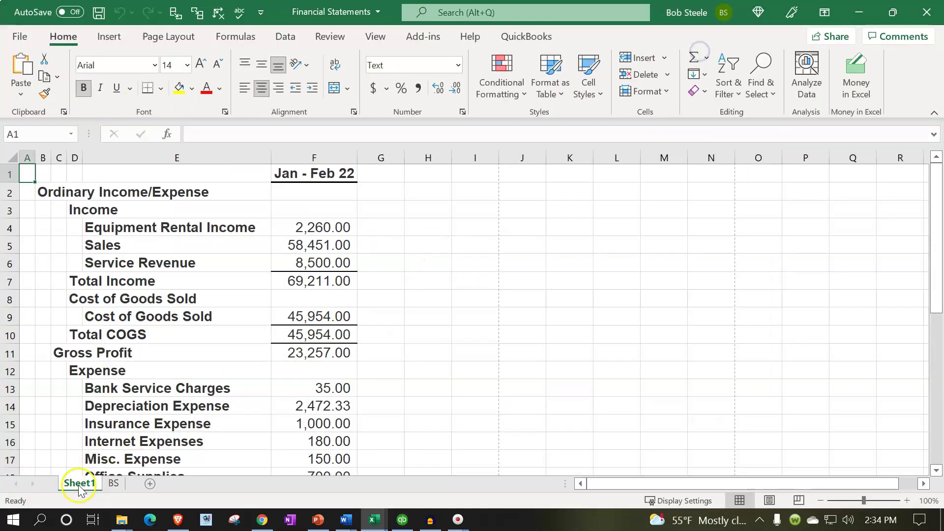
# Copy the exported income statement worksheet to after BS and name the copy IS 2.
pyautogui.moveTo(79, 484); pyautogui.dragTo(138, 484)
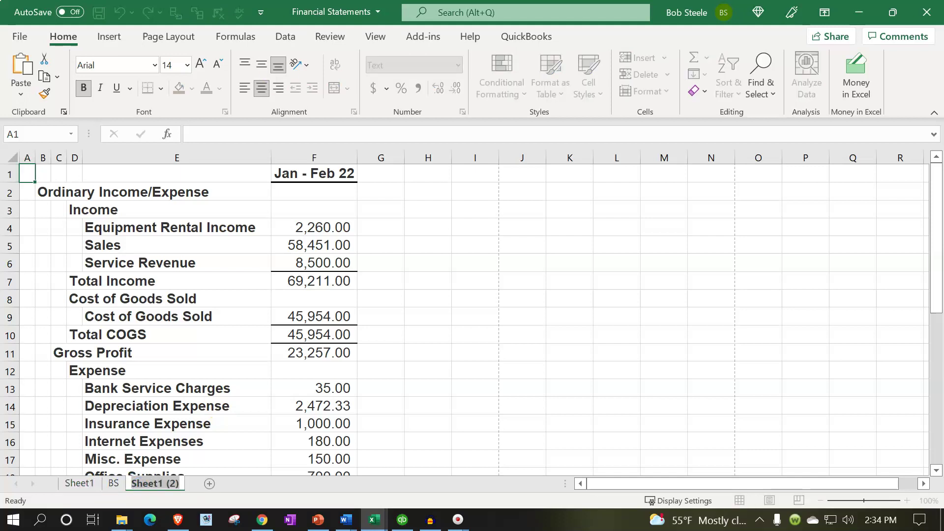
pyautogui.write('IS 2')
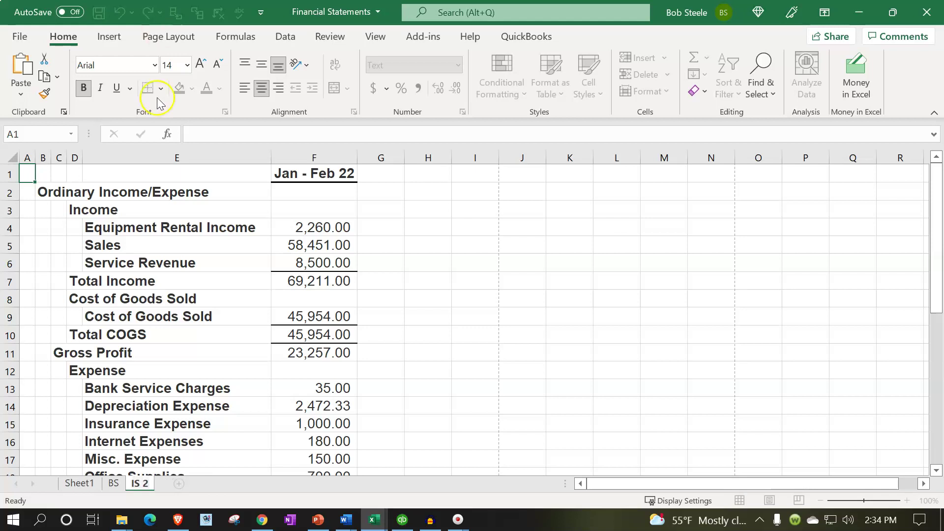
pyautogui.click(145, 352)
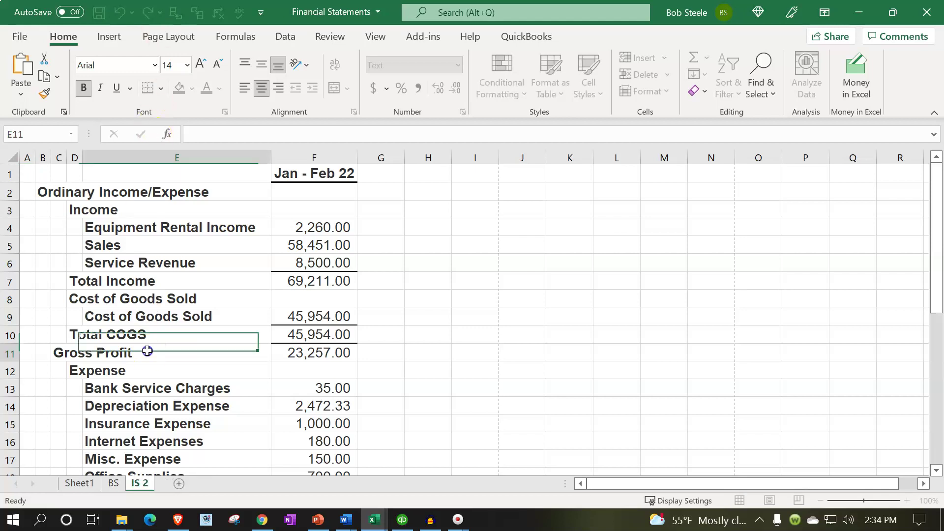
# Rename the BS worksheet BS 2 and close the Financial Statements workbook, saving the changes.
pyautogui.click(114, 484)
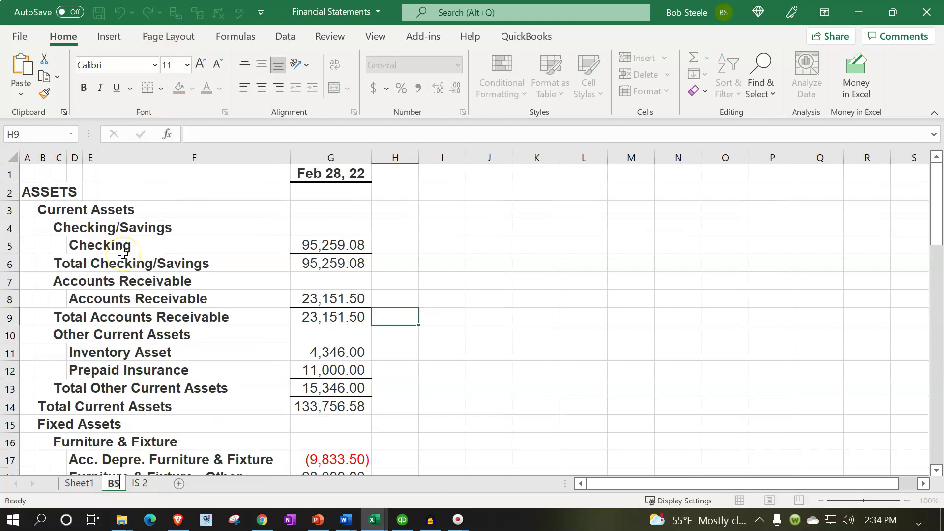
pyautogui.write('2')
pyautogui.click(152, 366)
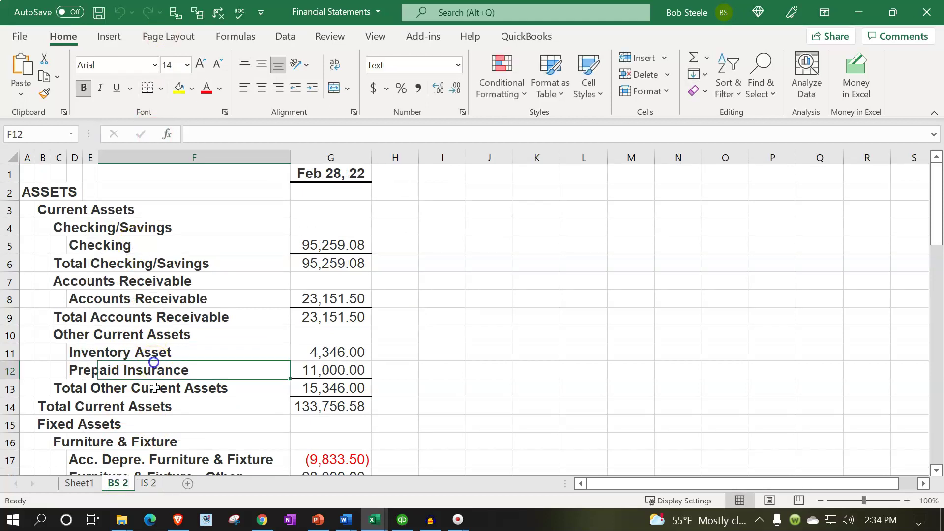
pyautogui.click(148, 483)
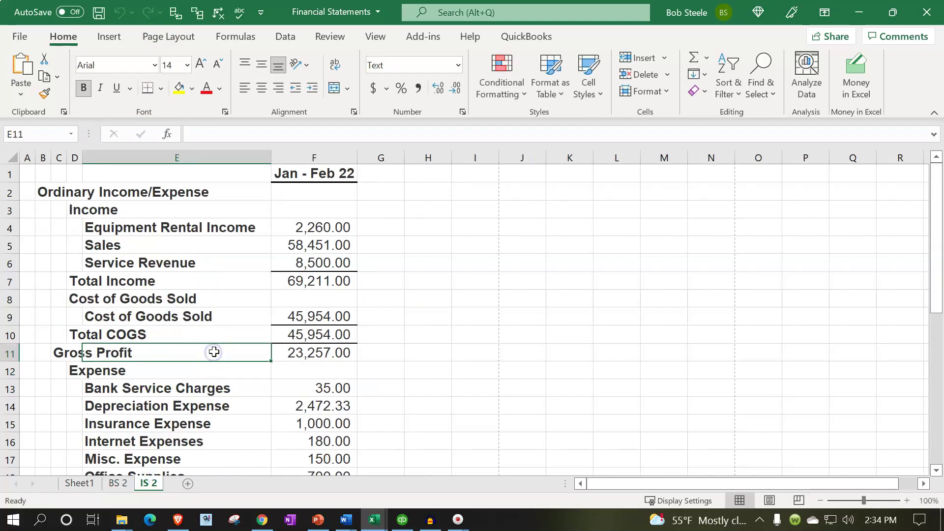
pyautogui.click(935, 21)
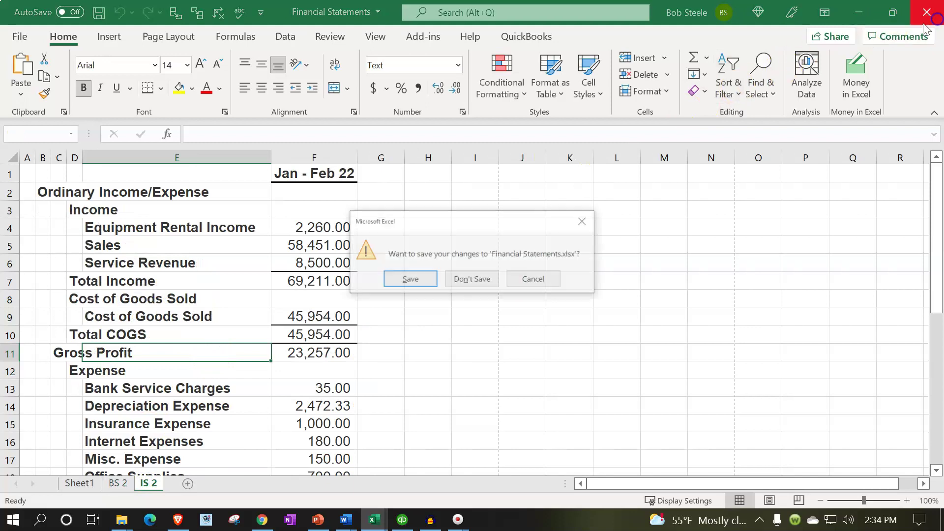
pyautogui.click(408, 274)
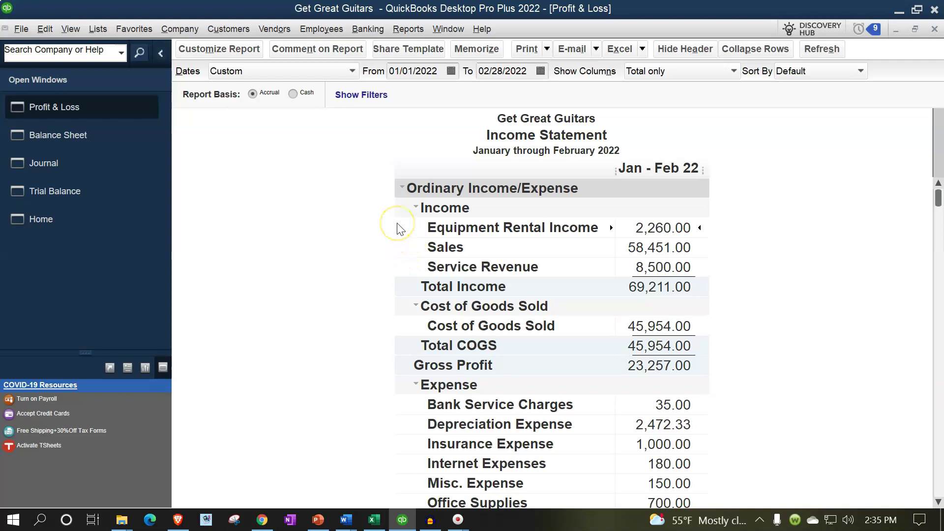
# Set the income statement's date range from 03/01/2022 to 03/01/2022.
pyautogui.click(418, 71)
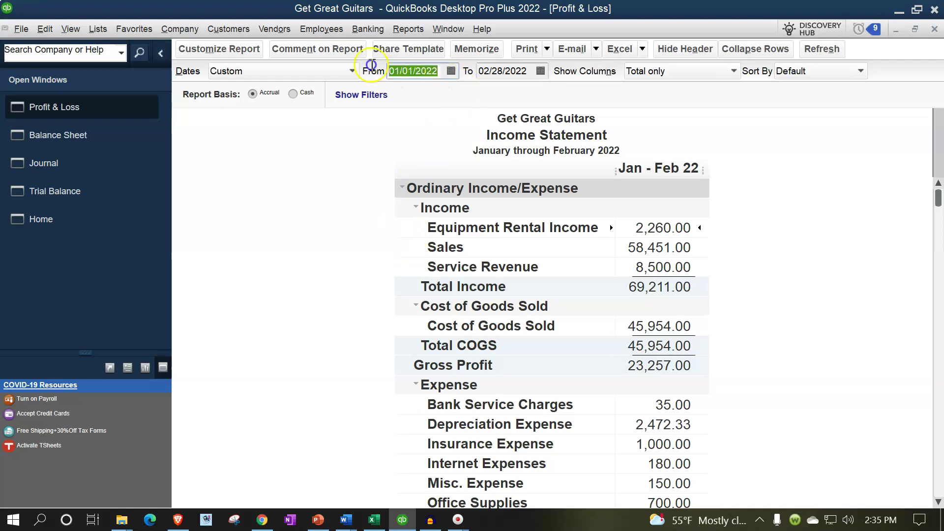
pyautogui.write('03/01')
pyautogui.press('Tab')
pyautogui.write('0')
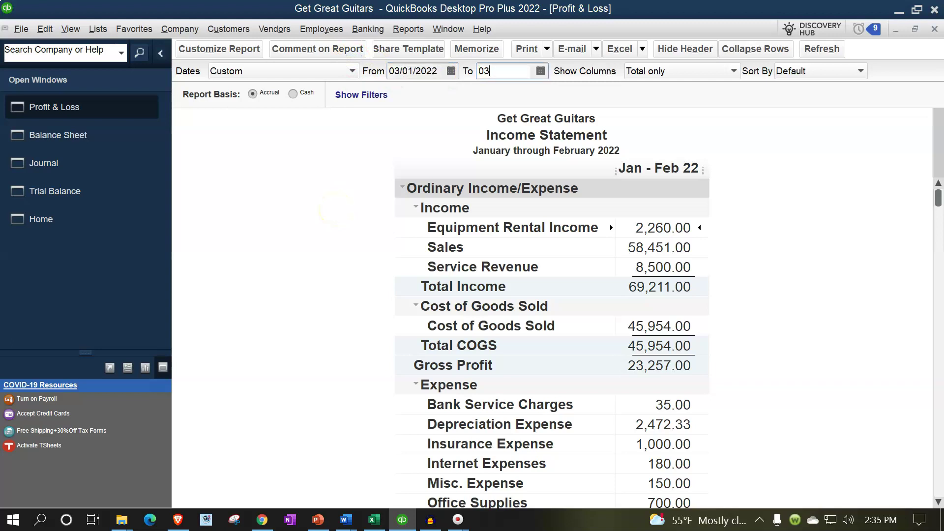
pyautogui.press('Tab')
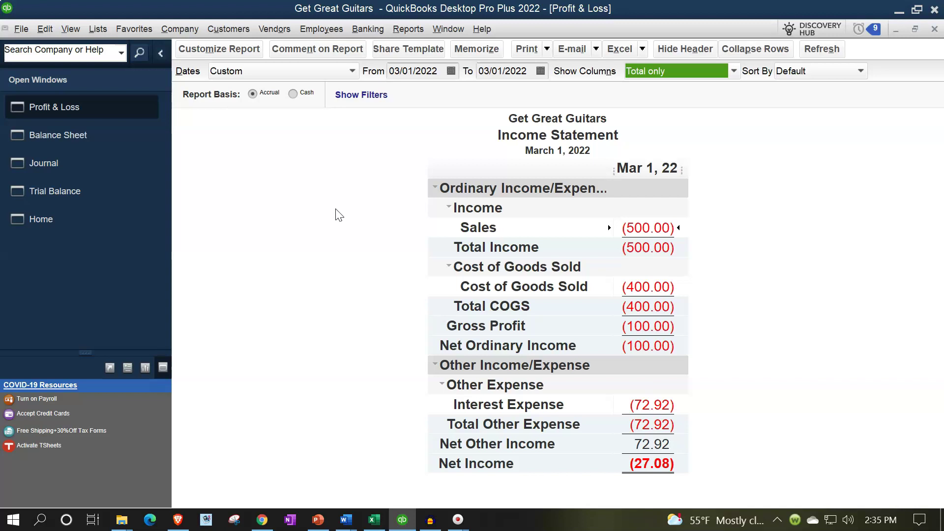
# Save the March 1 income statement as a PDF named Income Statement 03.01.22 in the Reports folder.
pyautogui.click(545, 49)
pyautogui.click(540, 79)
pyautogui.moveTo(280, 17); pyautogui.dragTo(642, 172)
pyautogui.click(504, 449)
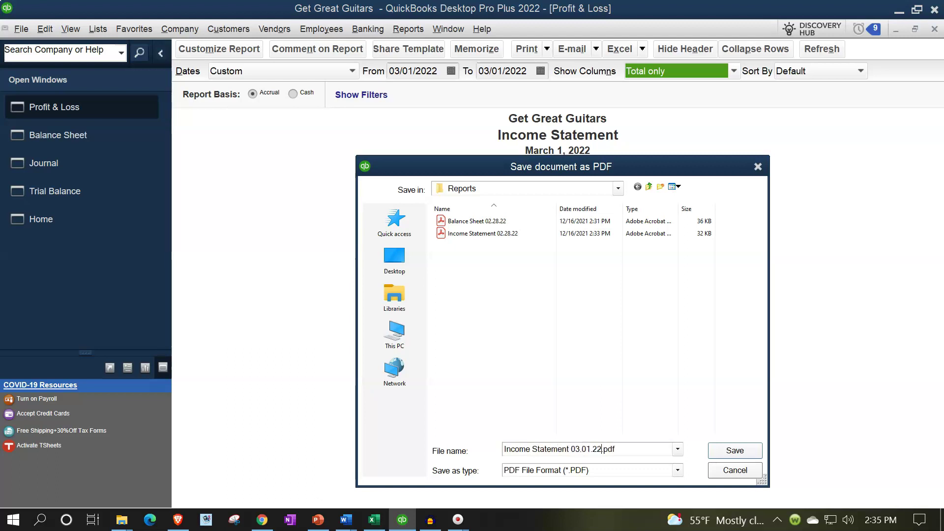
pyautogui.click(717, 451)
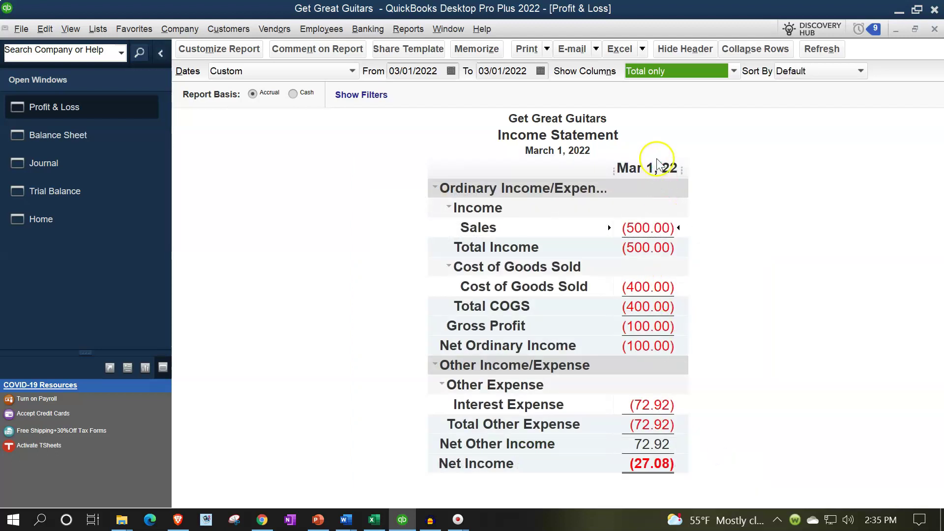
# Export the March 1 income statement to a new worksheet in the existing Financial Statements workbook in the Reports folder.
pyautogui.click(642, 49)
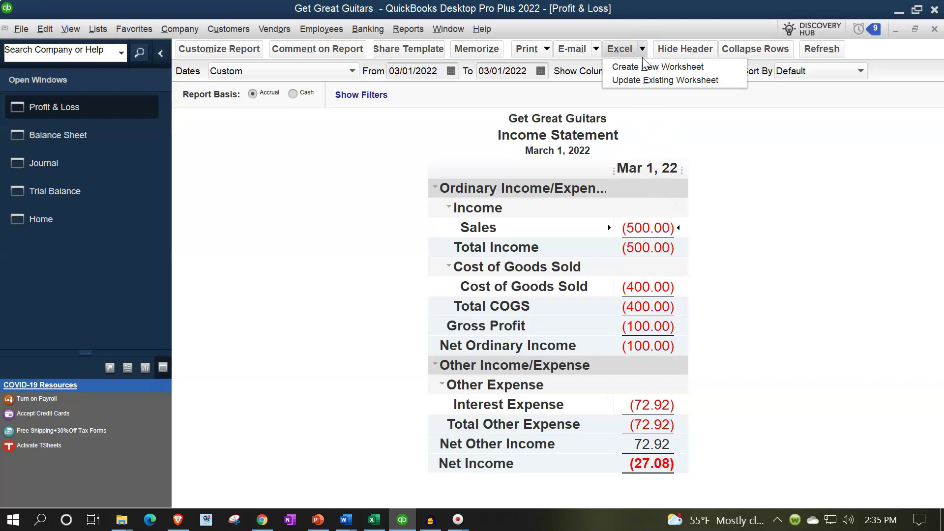
pyautogui.click(642, 68)
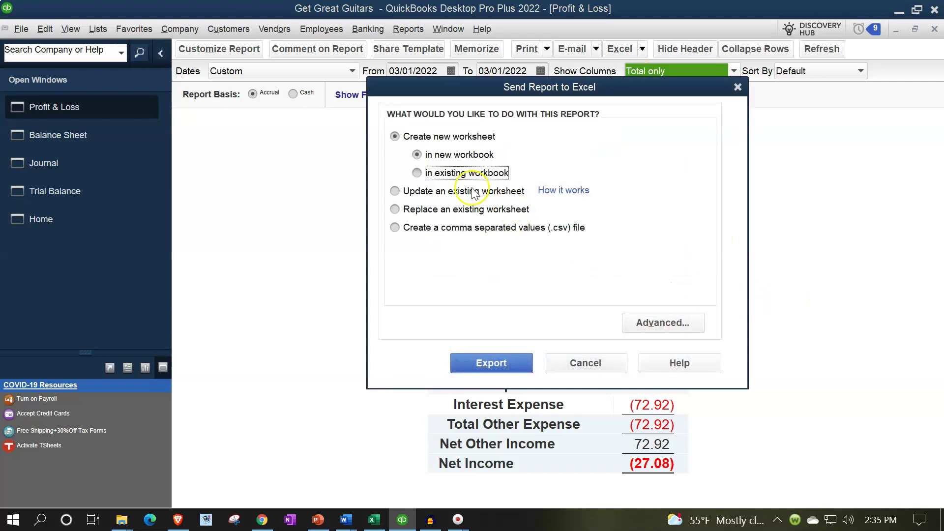
pyautogui.click(465, 173)
pyautogui.click(659, 213)
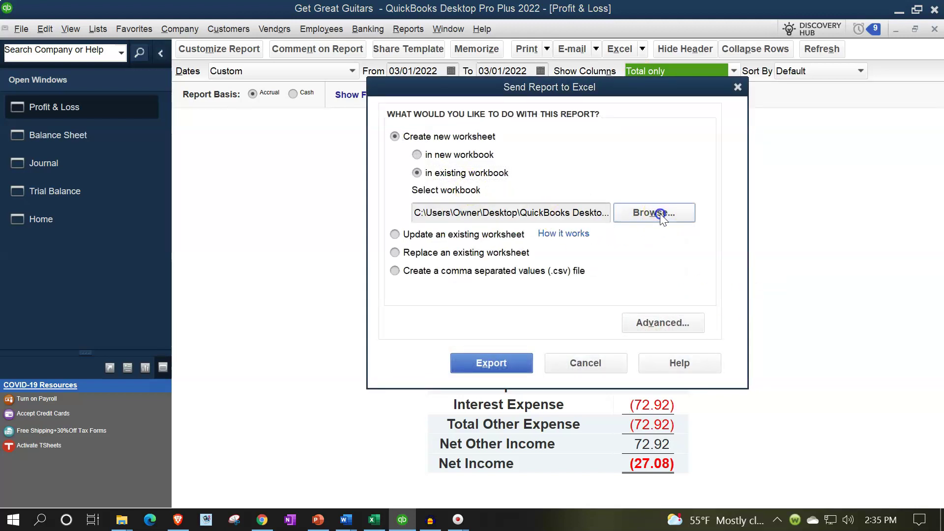
pyautogui.click(630, 131)
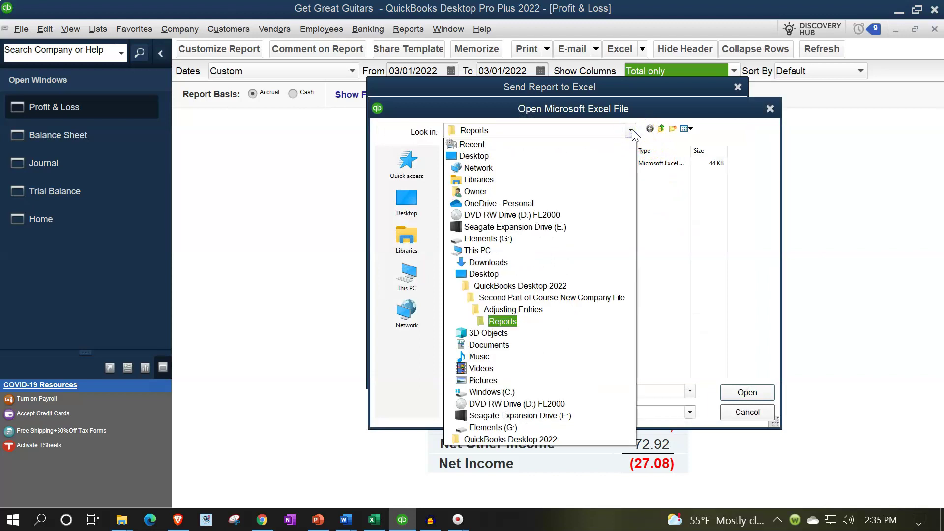
pyautogui.click(631, 130)
pyautogui.doubleClick(480, 164)
pyautogui.click(478, 170)
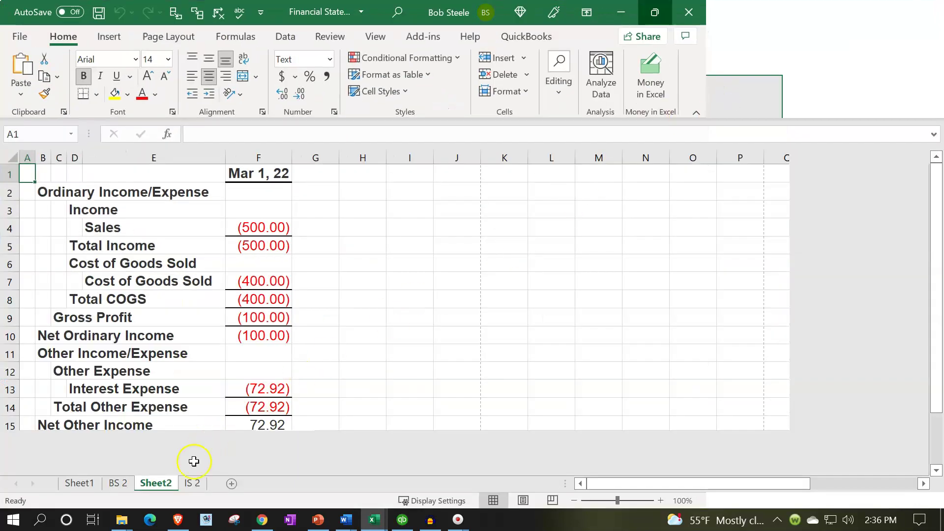
# Duplicate the March 1 income statement worksheet Sheet2 after IS 2 and name the copy IS 3.
pyautogui.click(163, 485)
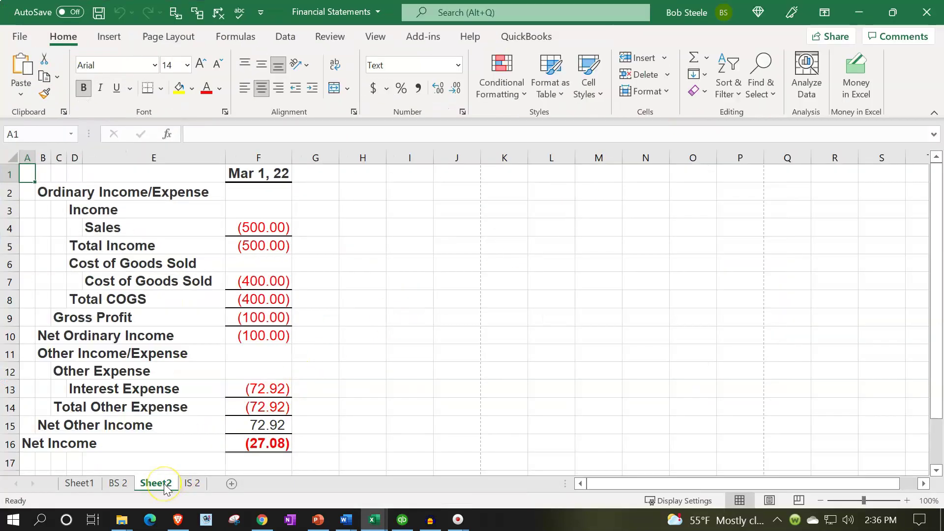
pyautogui.moveTo(167, 487); pyautogui.dragTo(213, 484)
pyautogui.doubleClick(216, 483)
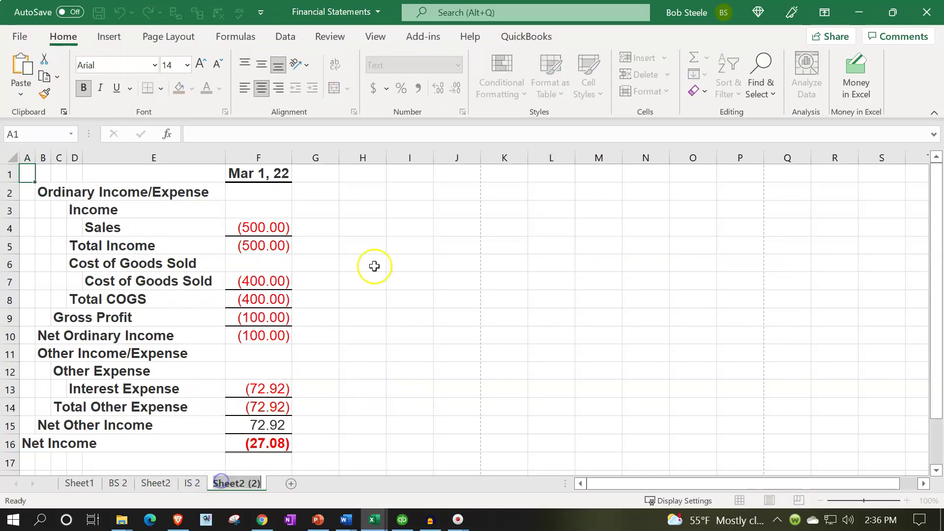
pyautogui.write('IS 3')
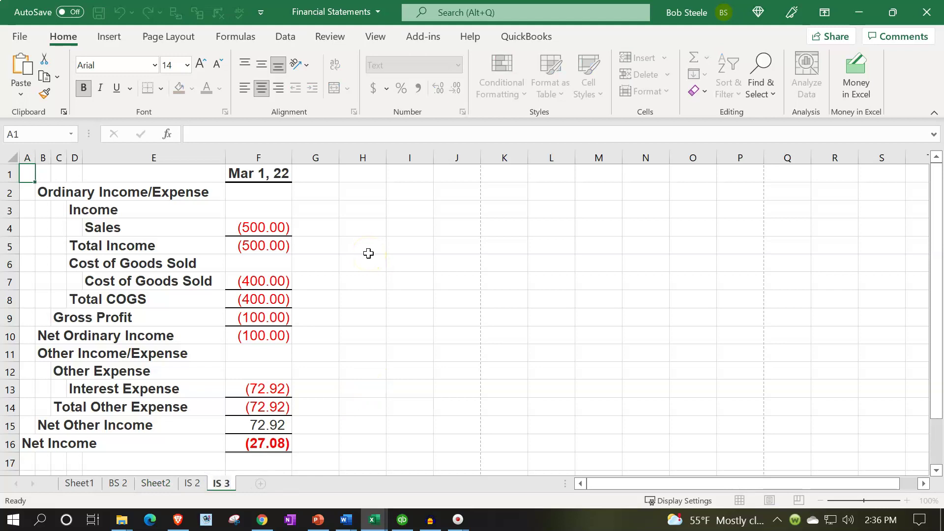
# Close the Financial Statements workbook, saving the changes.
pyautogui.click(368, 253)
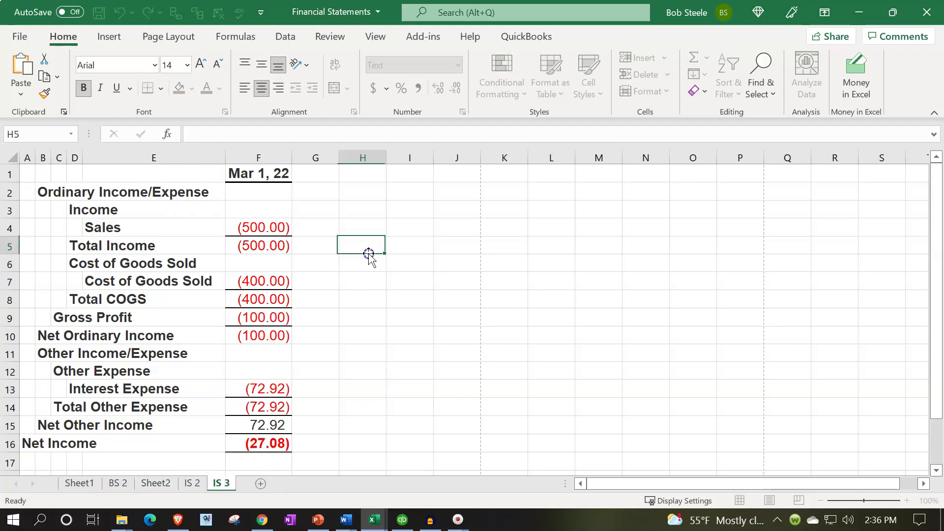
pyautogui.click(926, 12)
pyautogui.click(409, 279)
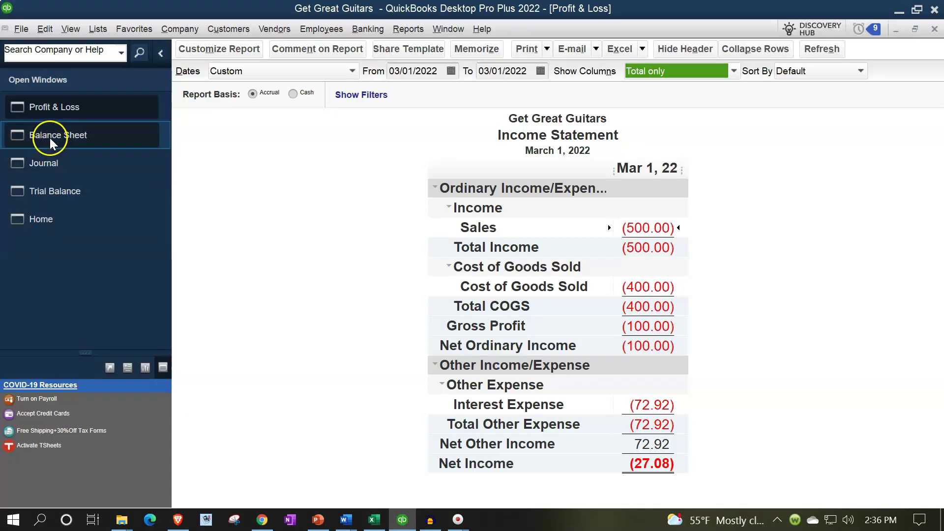
# Set the Balance Sheet report's as-of date to 03/01/2022.
pyautogui.click(49, 137)
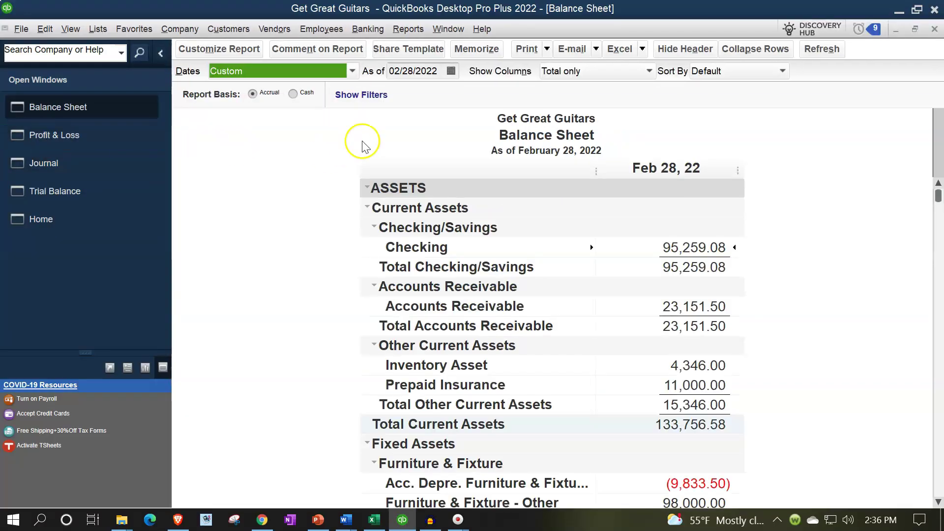
pyautogui.click(443, 73)
pyautogui.press('+')
pyautogui.press('Tab')
pyautogui.press('Tab')
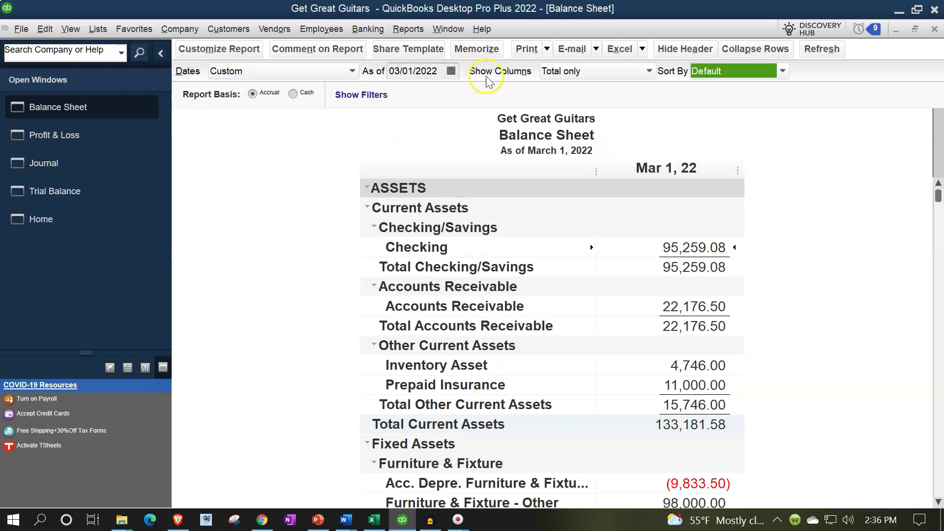
# Save the March 1 balance sheet as a PDF in the Reports folder, following the dated naming of the existing files.
pyautogui.click(548, 49)
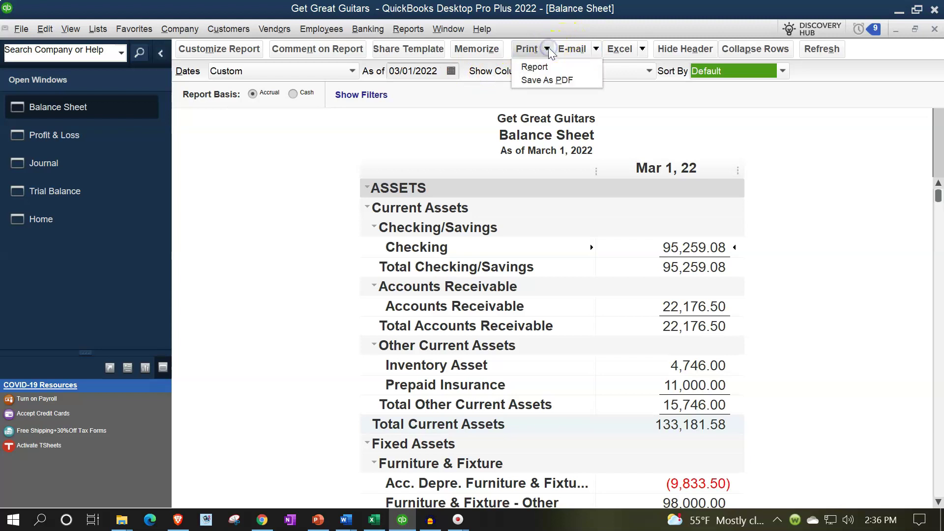
pyautogui.click(545, 82)
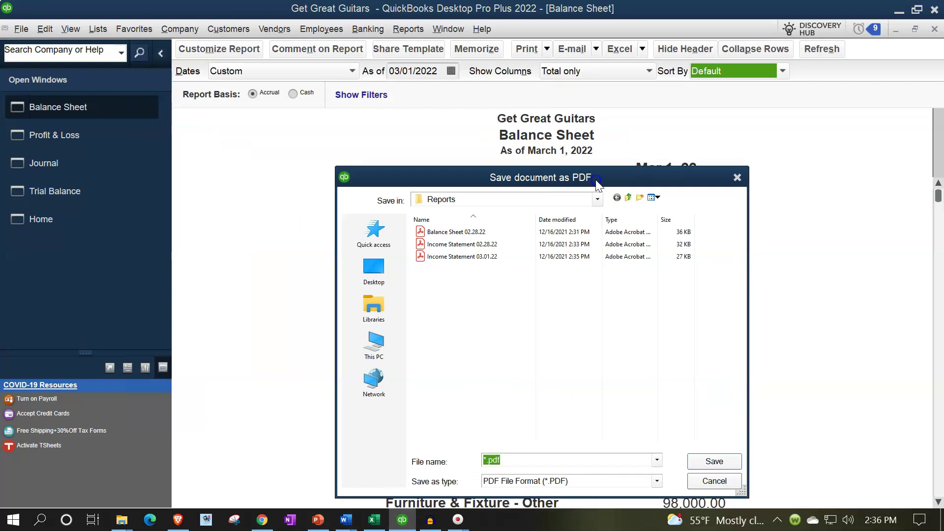
pyautogui.click(484, 460)
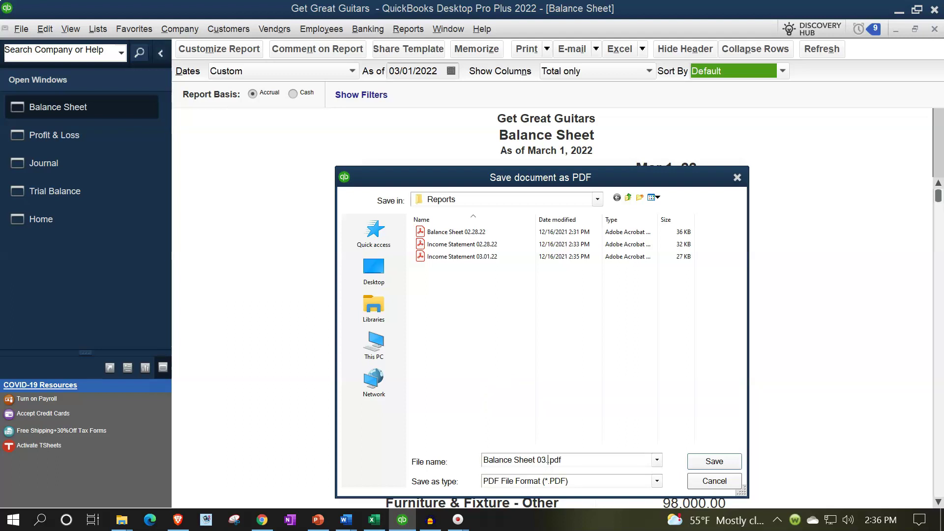
pyautogui.click(708, 461)
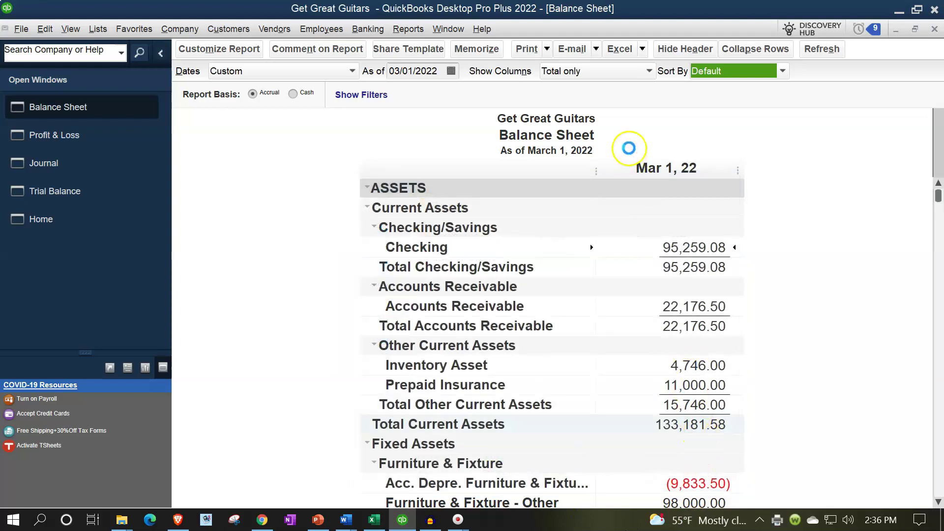
pyautogui.click(642, 49)
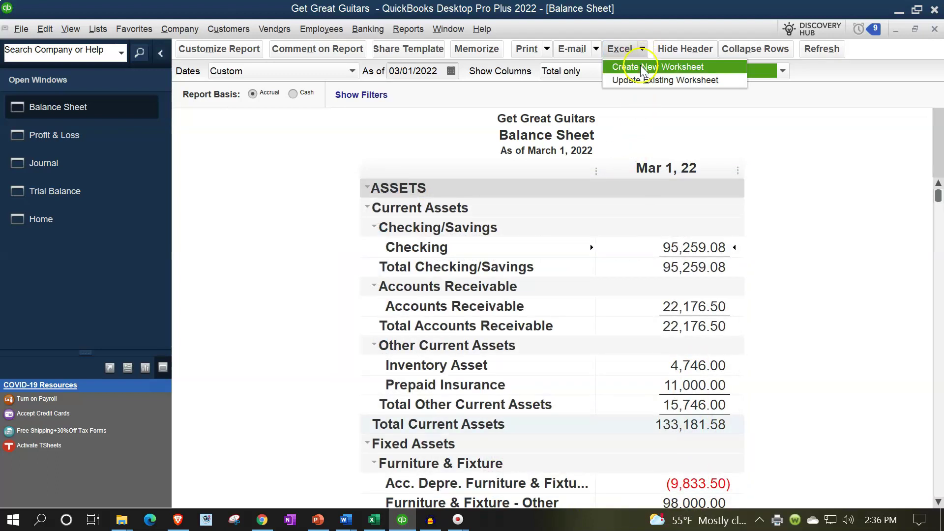
pyautogui.click(643, 67)
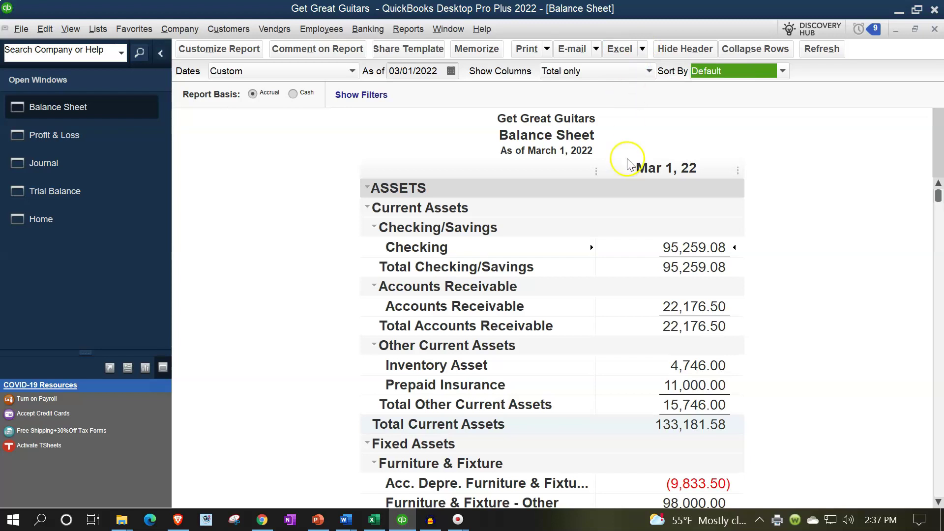
pyautogui.click(461, 174)
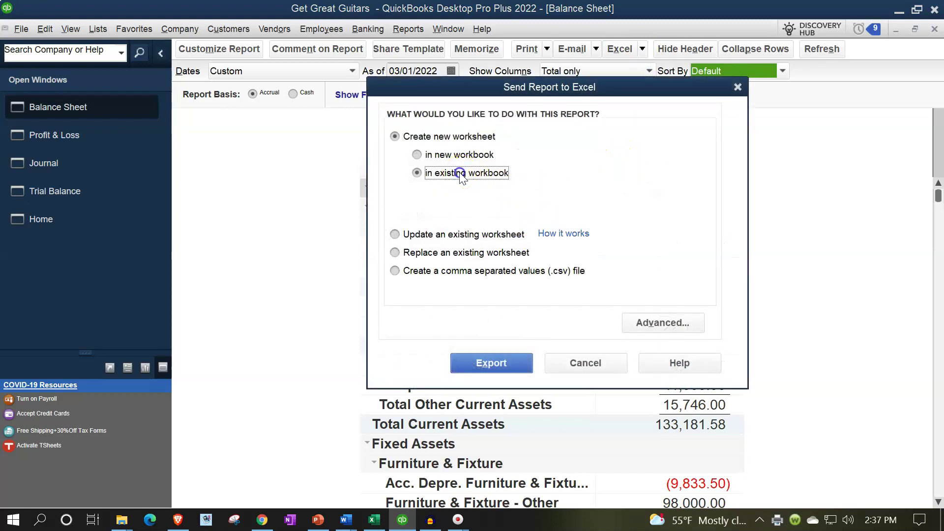
pyautogui.click(510, 362)
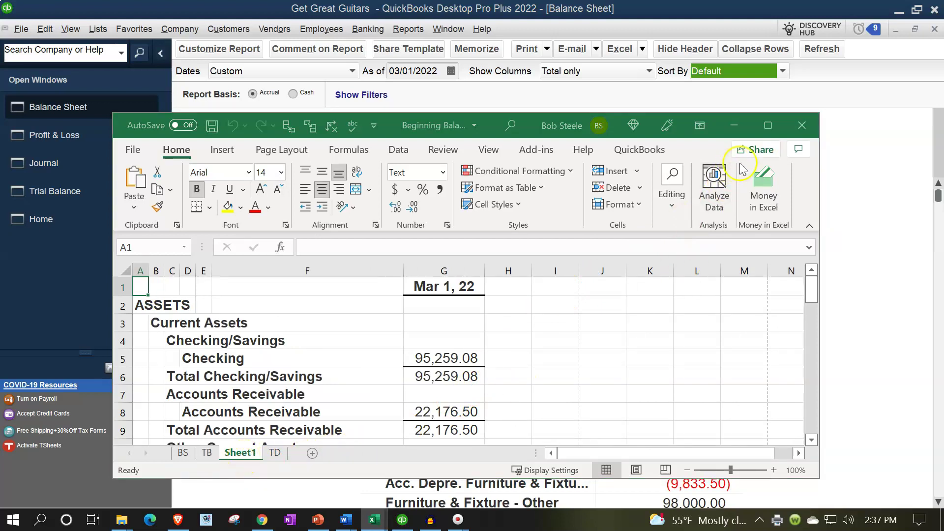
pyautogui.click(801, 125)
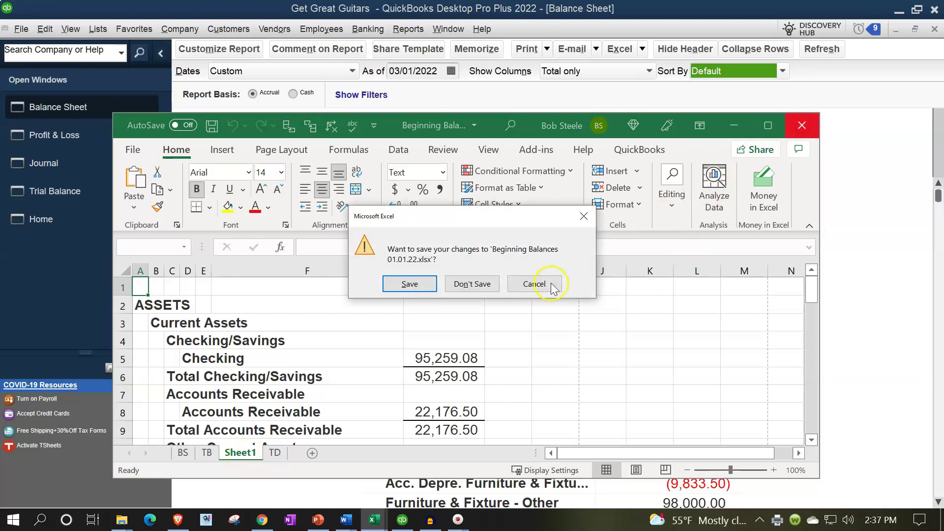
pyautogui.click(473, 283)
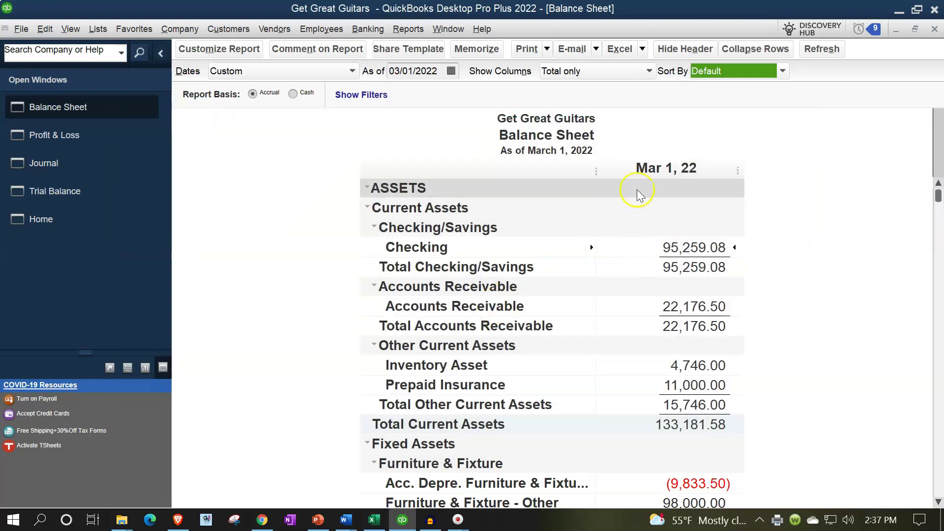
# Export the March 1 balance sheet to a new worksheet in the existing Financial Statements workbook, found in Adjusting Entries > Reports.
pyautogui.click(622, 55)
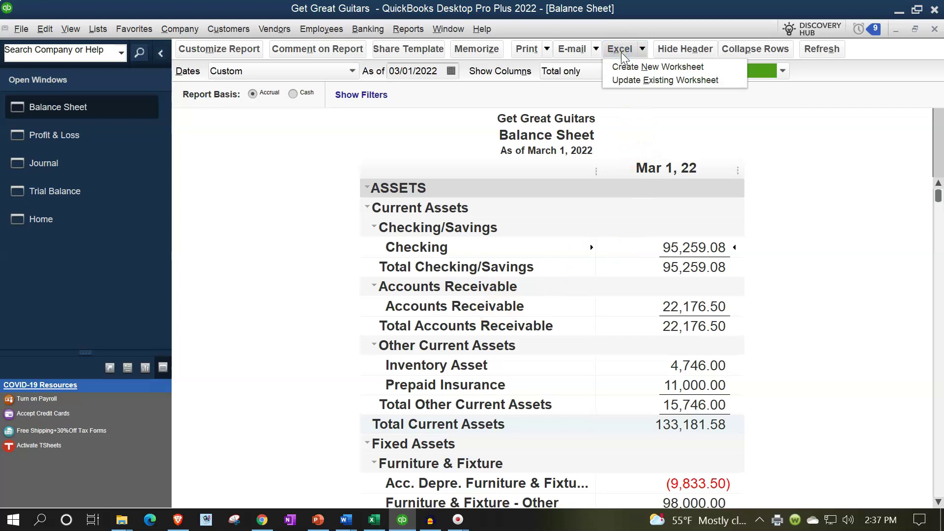
pyautogui.click(628, 67)
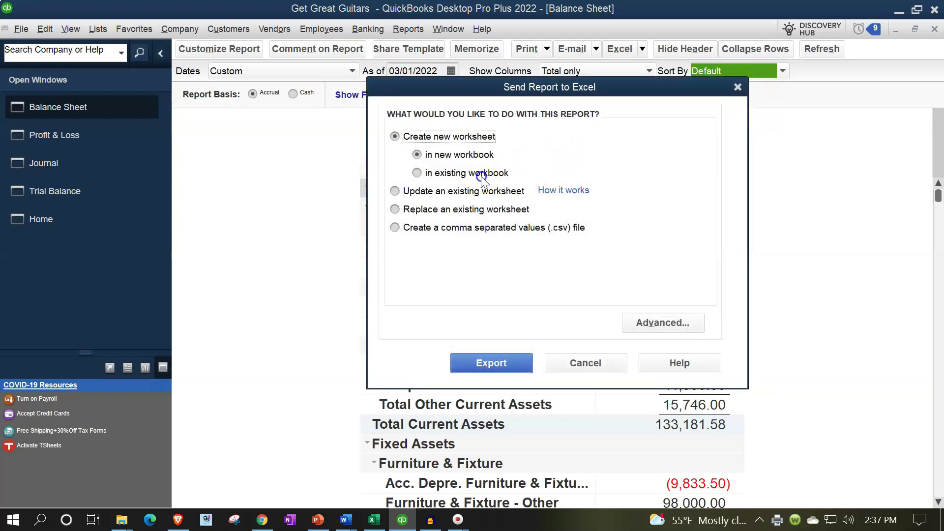
pyautogui.click(482, 175)
pyautogui.click(639, 214)
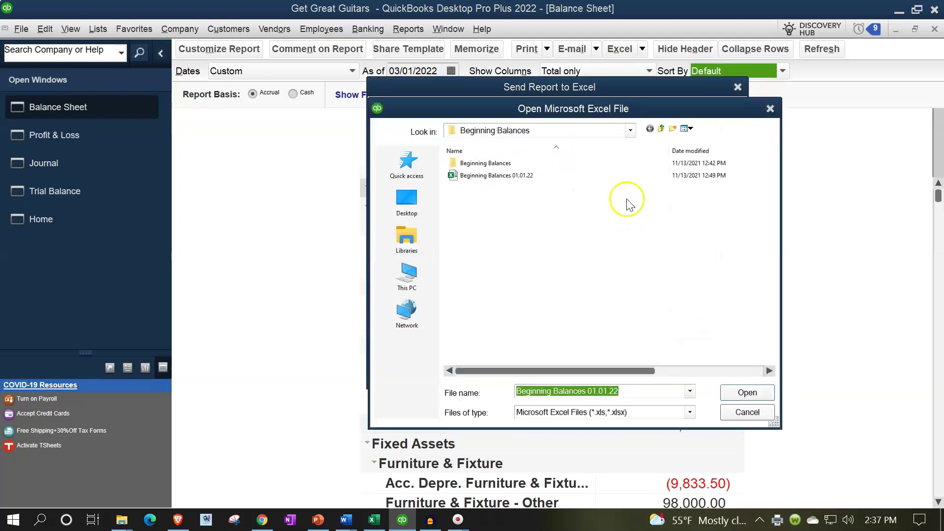
pyautogui.click(630, 130)
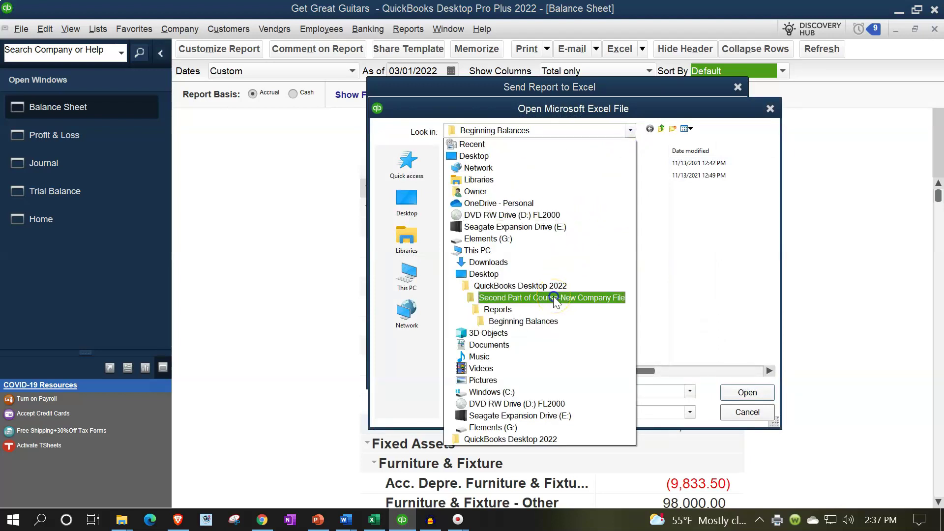
pyautogui.click(553, 296)
pyautogui.doubleClick(498, 165)
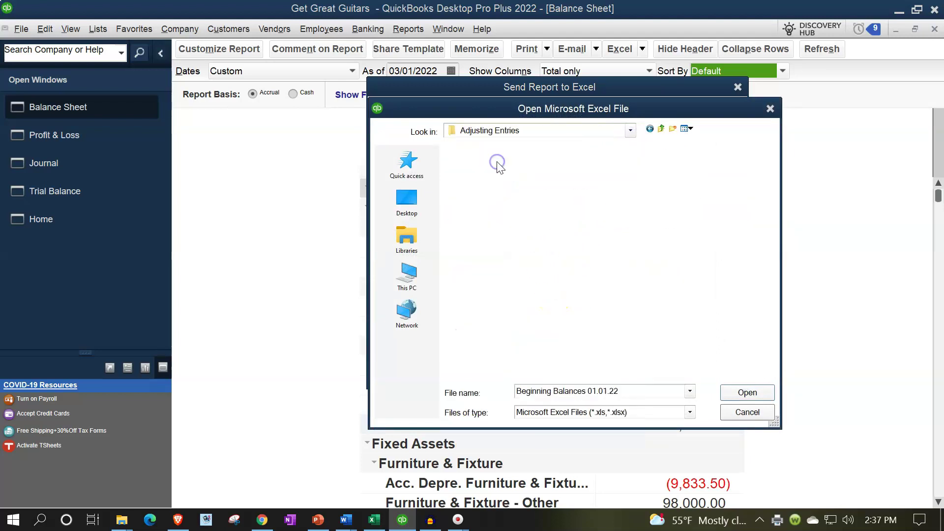
pyautogui.doubleClick(498, 165)
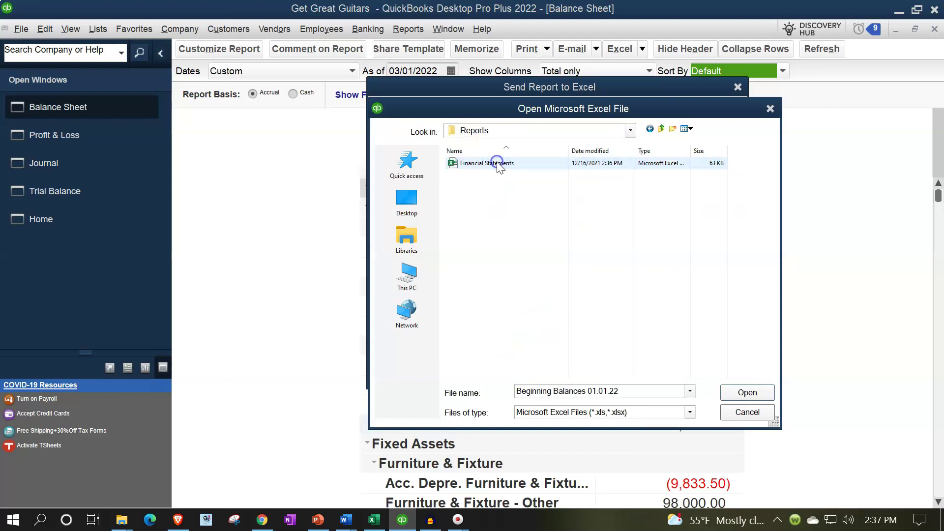
pyautogui.doubleClick(498, 165)
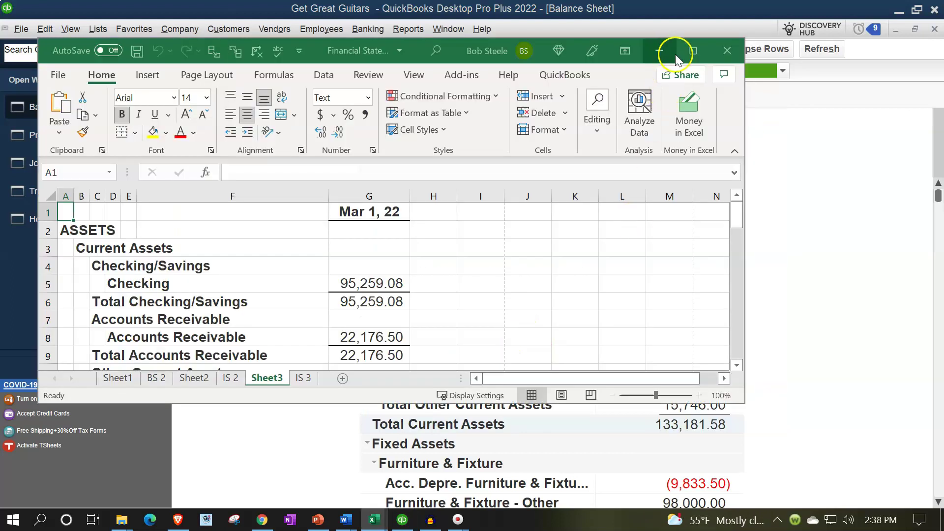
# Move the newly exported balance sheet worksheet, Sheet3, in front of BS 2.
pyautogui.doubleClick(689, 54)
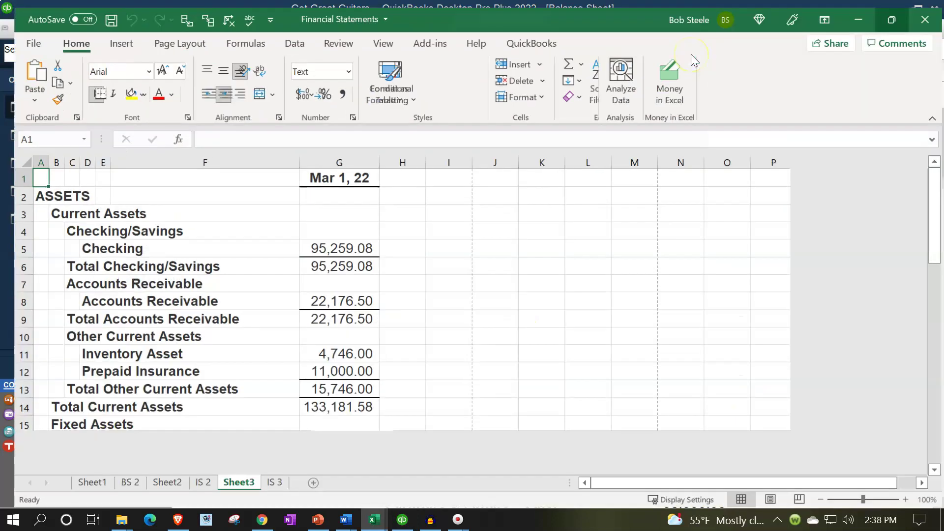
pyautogui.click(151, 485)
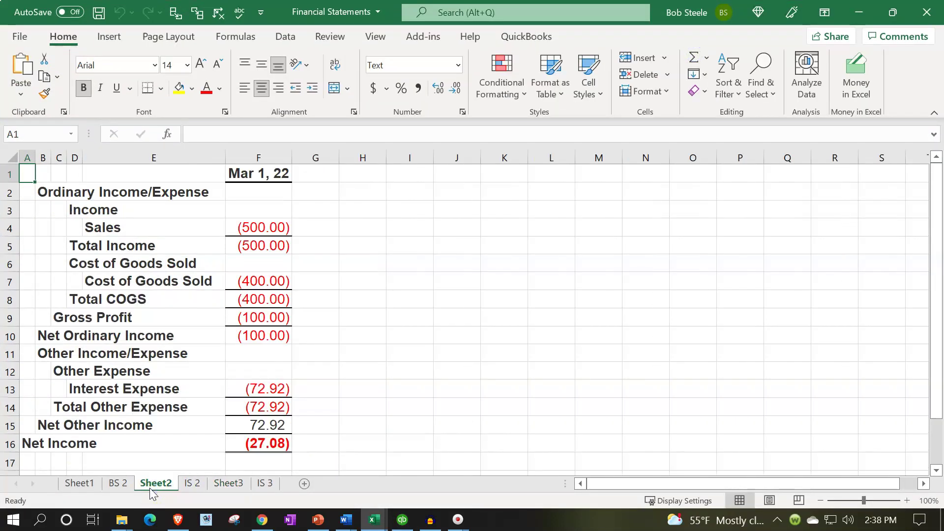
pyautogui.click(264, 484)
pyautogui.click(228, 483)
pyautogui.click(234, 485)
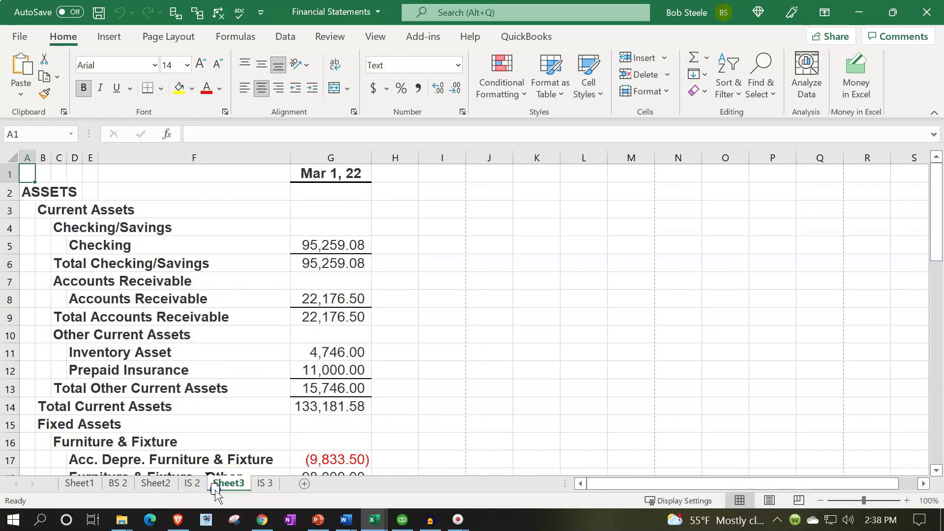
pyautogui.moveTo(127, 468); pyautogui.dragTo(128, 475)
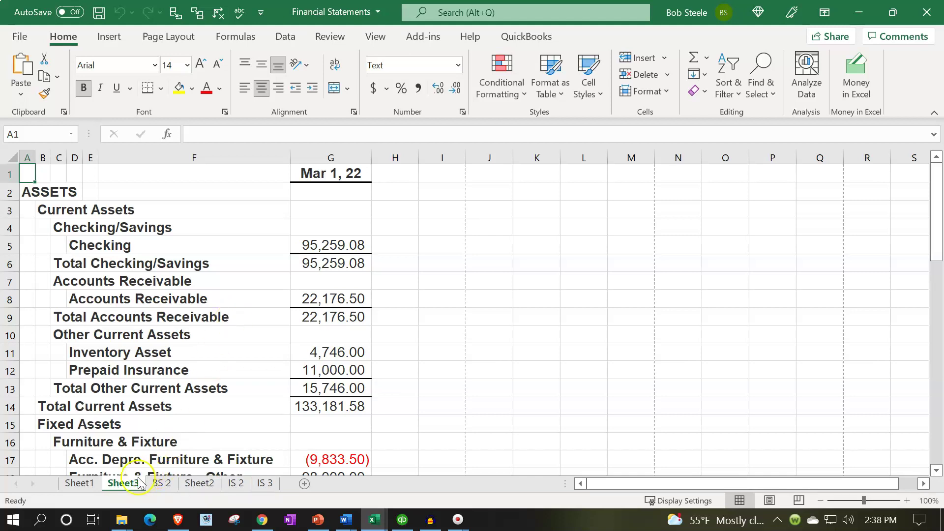
# Rename the March 1 balance sheet worksheet BS 3 and delete the leftover Sheet1 and Sheet2.
pyautogui.moveTo(122, 481); pyautogui.dragTo(318, 116)
pyautogui.hotkey('alt', 'h')
pyautogui.write('orBS')
pyautogui.press('Return')
pyautogui.write('2')
pyautogui.press('BackSpace')
pyautogui.write('3')
pyautogui.click(231, 411)
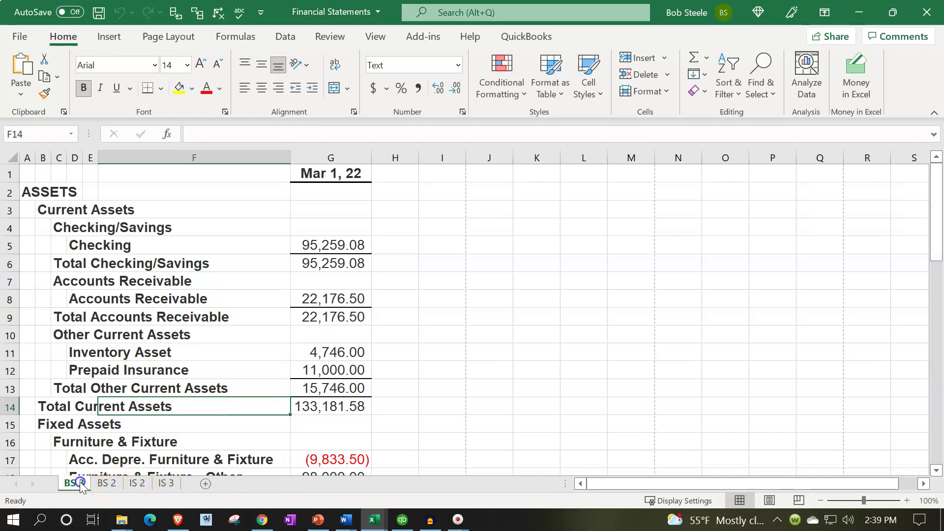
# Place the BS 3 worksheet after BS 2, and save and close the Financial Statements workbook.
pyautogui.moveTo(113, 487); pyautogui.dragTo(131, 487)
pyautogui.click(133, 484)
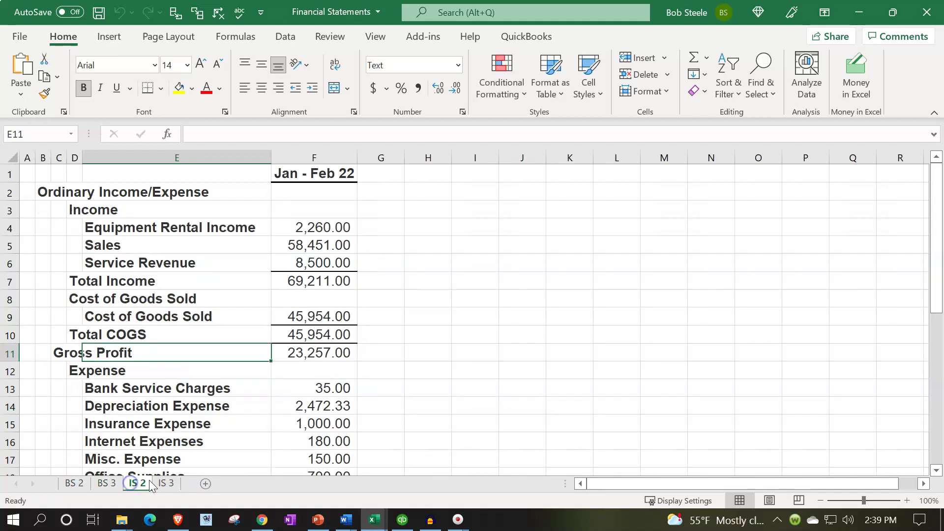
pyautogui.click(165, 483)
pyautogui.click(411, 370)
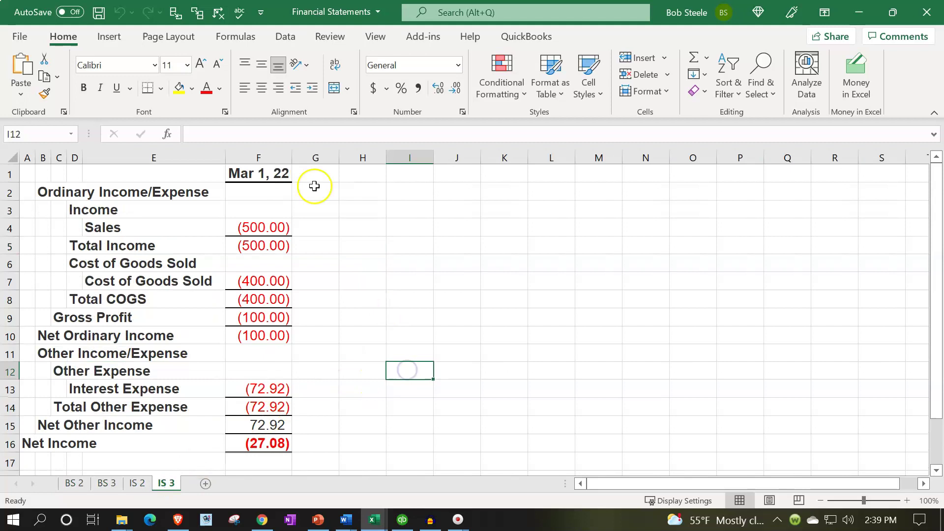
pyautogui.click(99, 12)
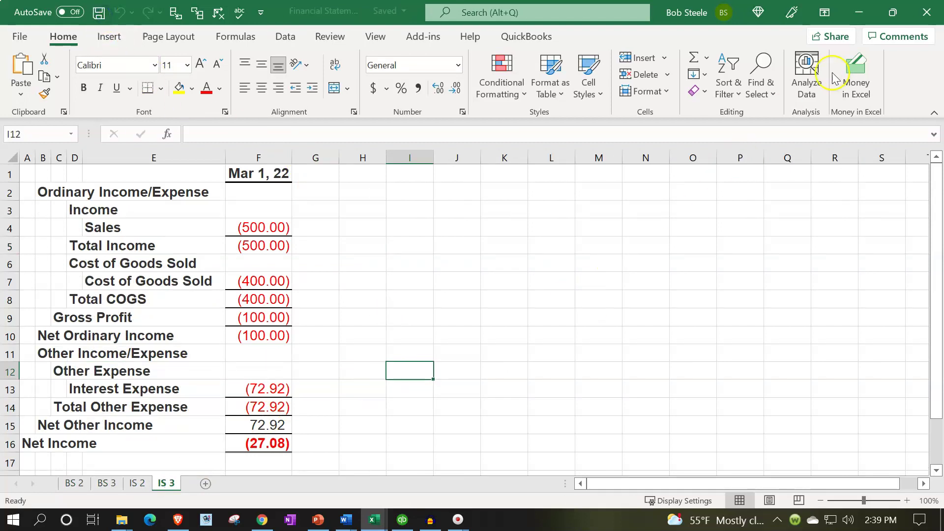
pyautogui.click(927, 15)
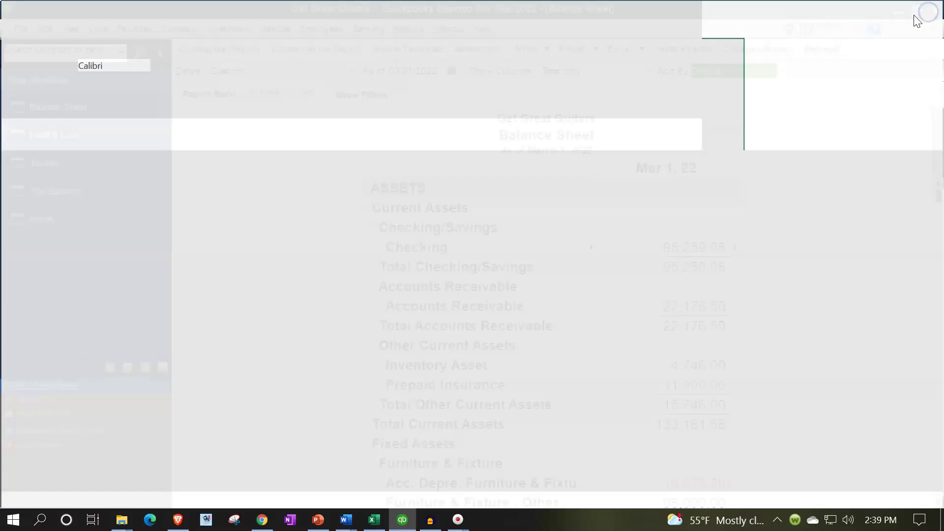
# Customize the February 28 Trial Balance header and footer, omitting date prepared, time prepared and report basis, and adding the preparer's name as extra footer line.
pyautogui.click(81, 189)
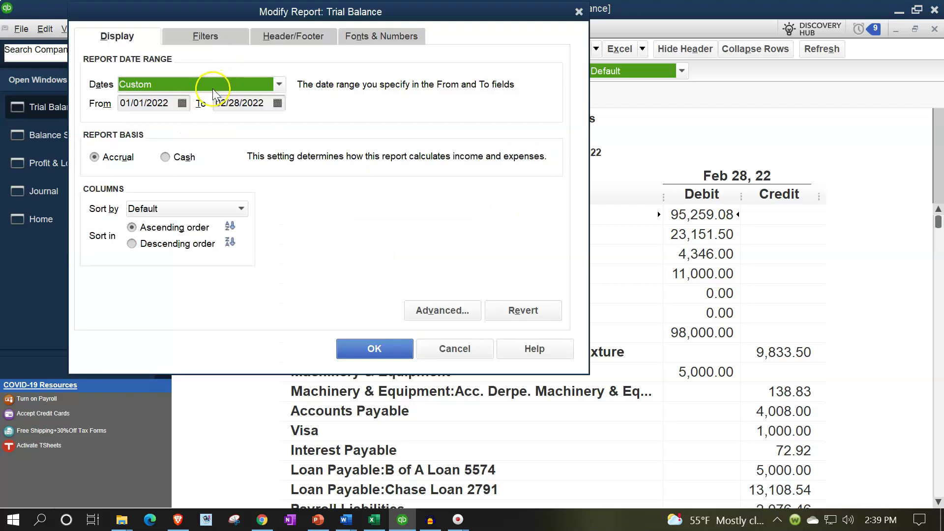
pyautogui.click(188, 36)
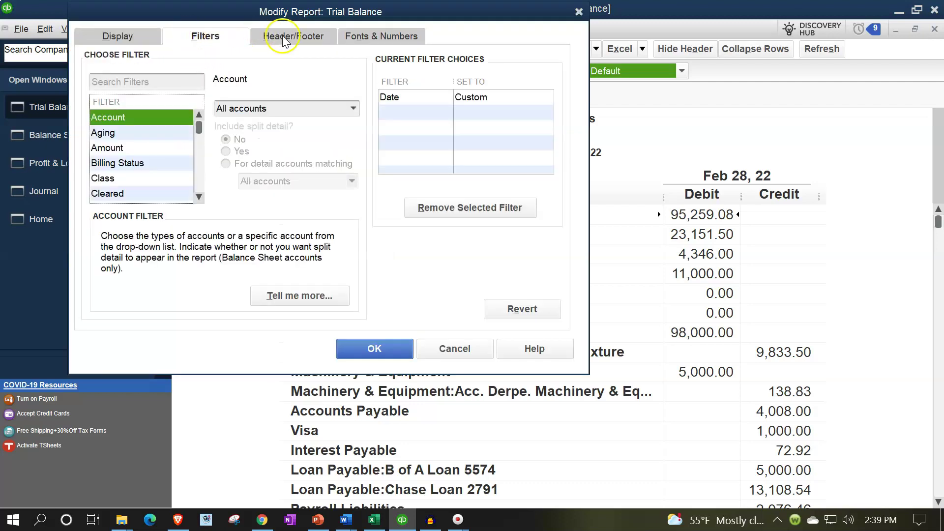
pyautogui.click(259, 37)
pyautogui.click(98, 151)
pyautogui.click(95, 192)
pyautogui.click(246, 290)
pyautogui.write('Robert')
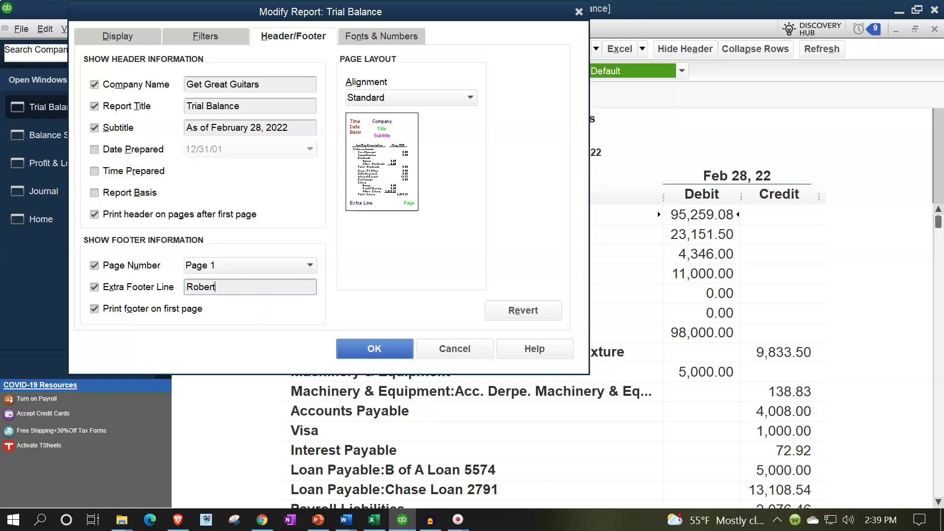
# Show the Trial Balance's negative numbers in parentheses and in bright red, and apply the report changes.
pyautogui.click(365, 36)
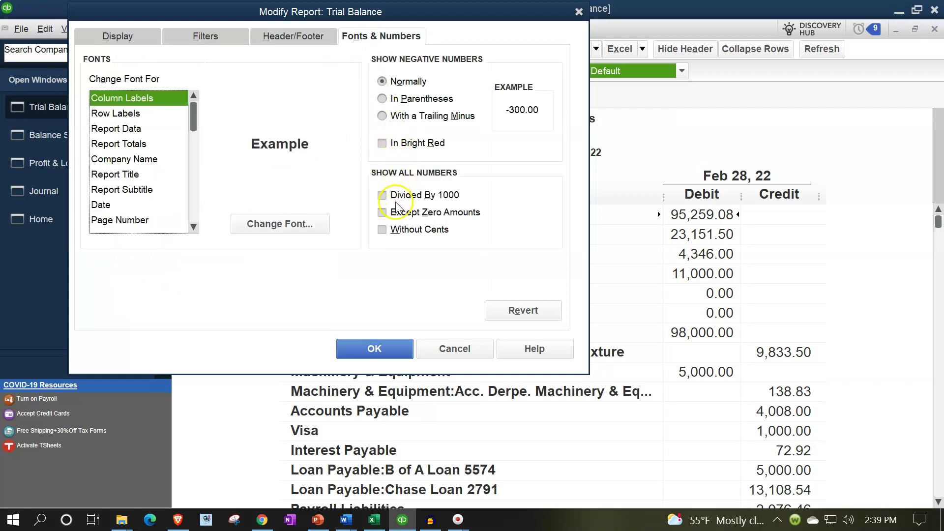
pyautogui.click(383, 98)
pyautogui.click(382, 141)
pyautogui.click(371, 357)
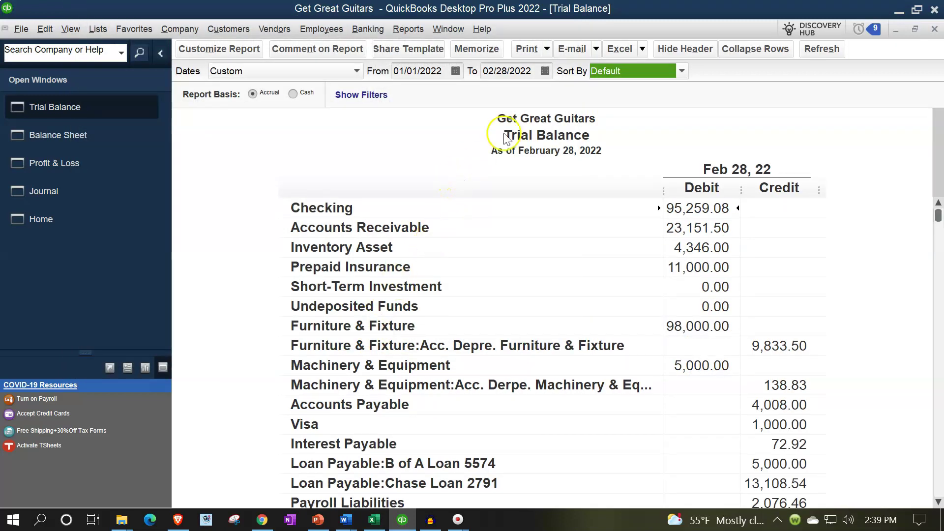
# Save the trial balance as a PDF named Trial Balance 02.28.22 in the Reports folder.
pyautogui.click(546, 49)
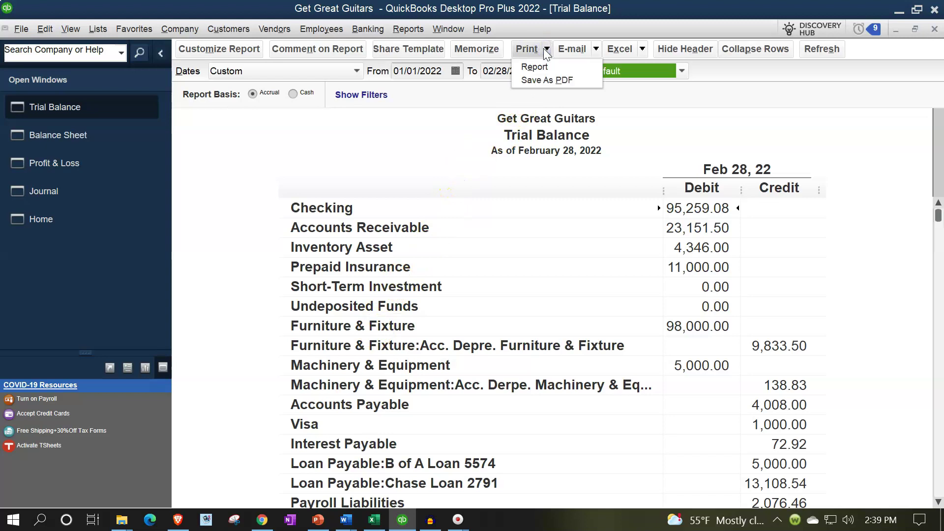
pyautogui.click(545, 80)
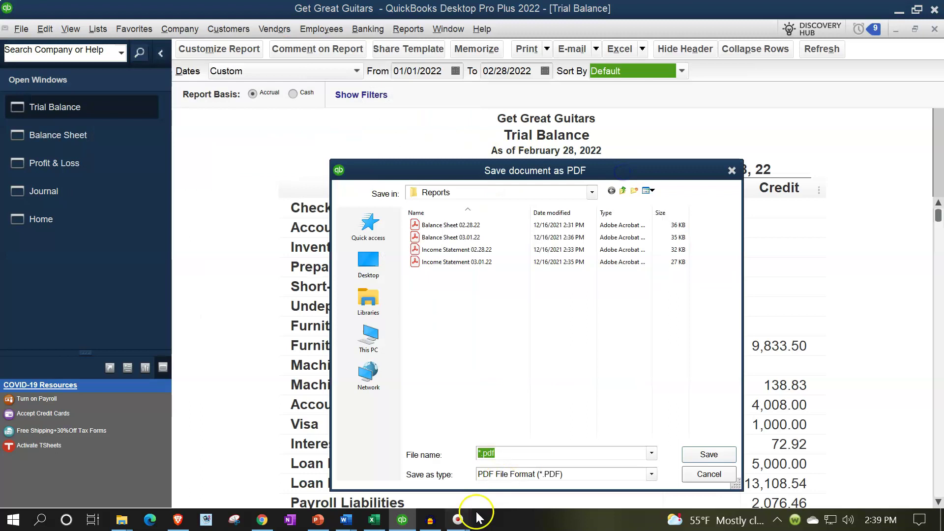
pyautogui.click(488, 451)
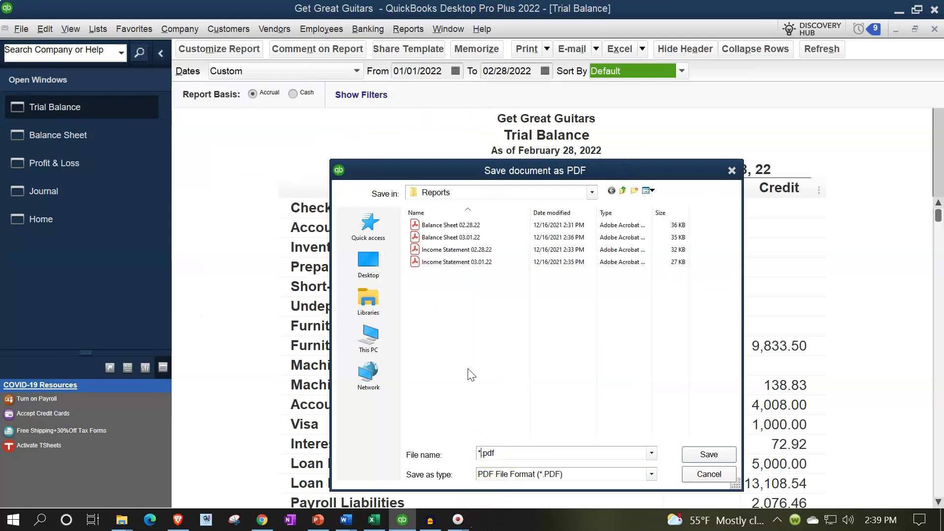
pyautogui.write('Trial Balance 02.28.22')
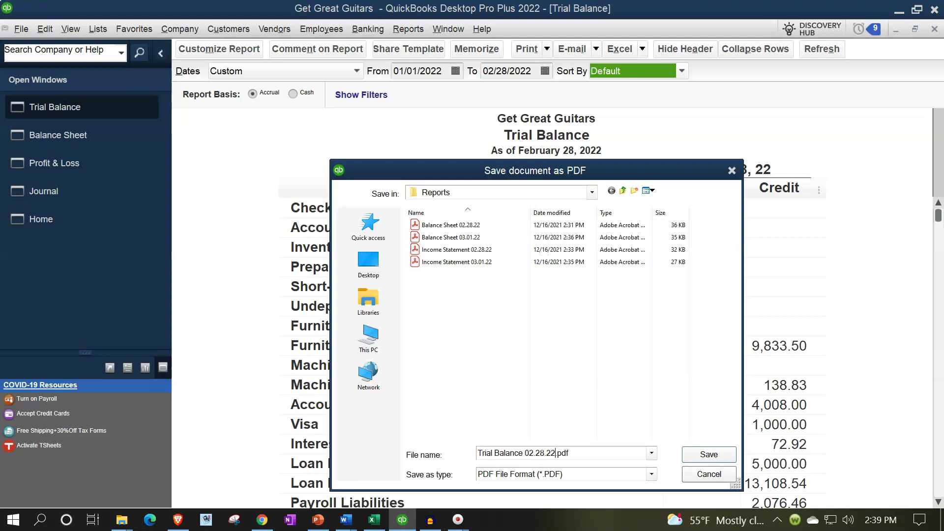
pyautogui.click(706, 453)
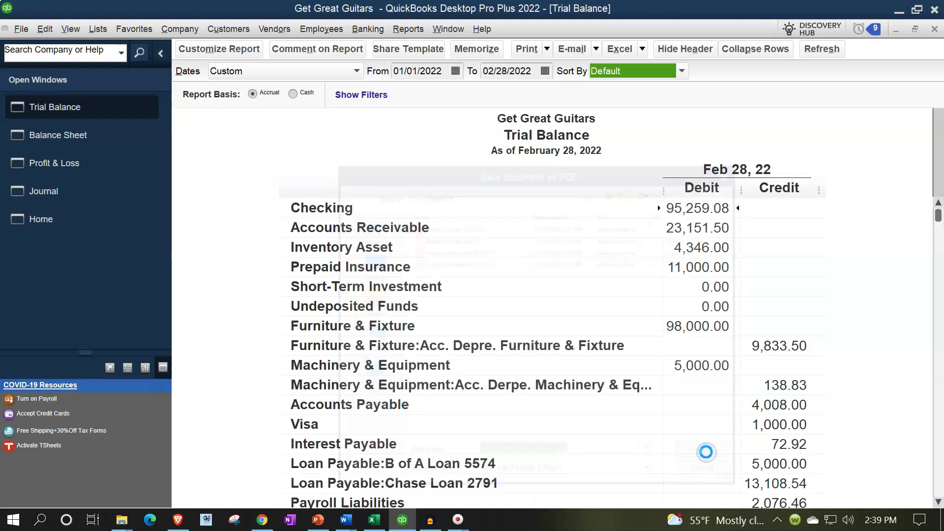
# Export the February 28 trial balance to a new worksheet in the existing Financial Statements workbook, found in Adjusting Entries > Reports.
pyautogui.click(643, 49)
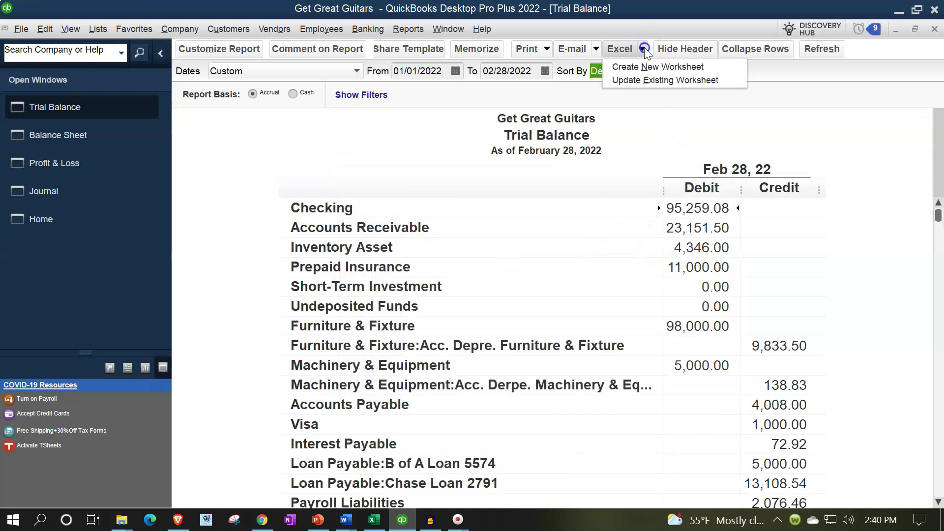
pyautogui.click(643, 66)
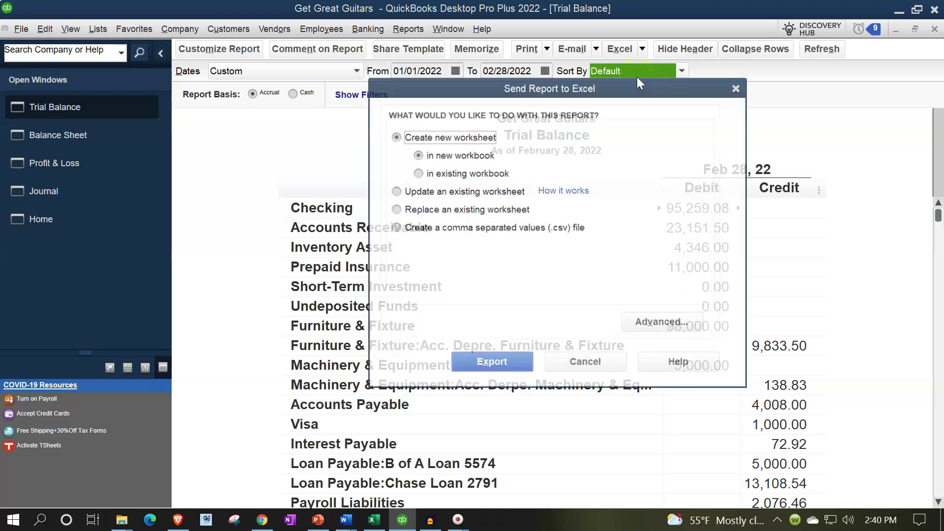
pyautogui.moveTo(571, 93); pyautogui.dragTo(570, 158)
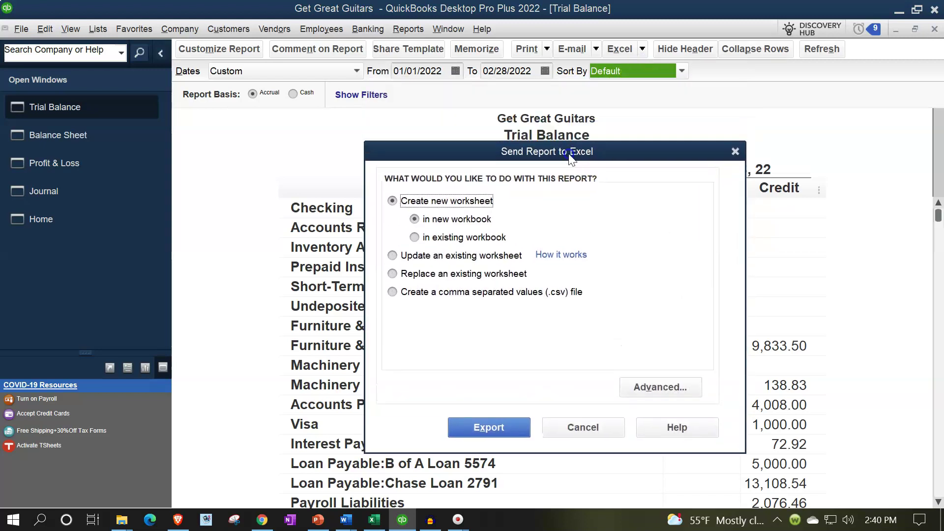
pyautogui.click(414, 237)
pyautogui.click(668, 281)
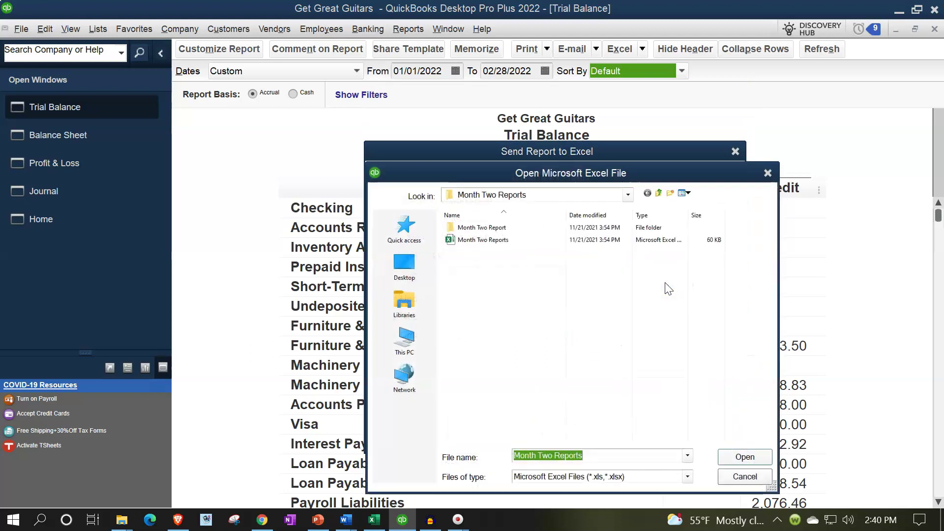
pyautogui.click(627, 195)
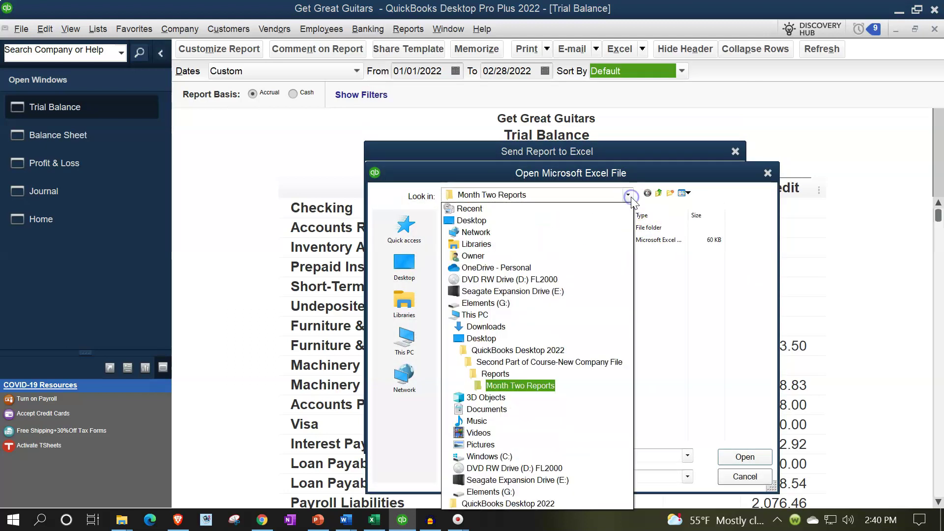
pyautogui.click(551, 362)
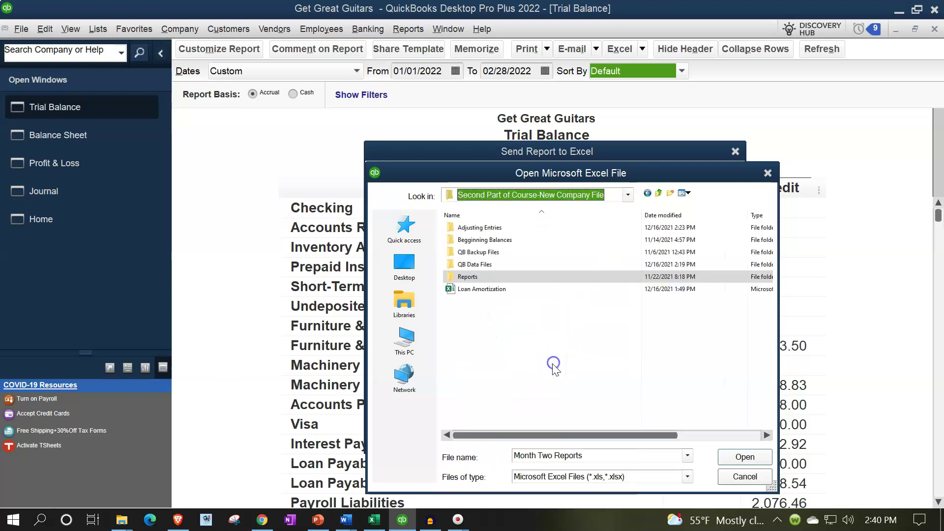
pyautogui.doubleClick(490, 229)
pyautogui.doubleClick(489, 227)
pyautogui.doubleClick(487, 228)
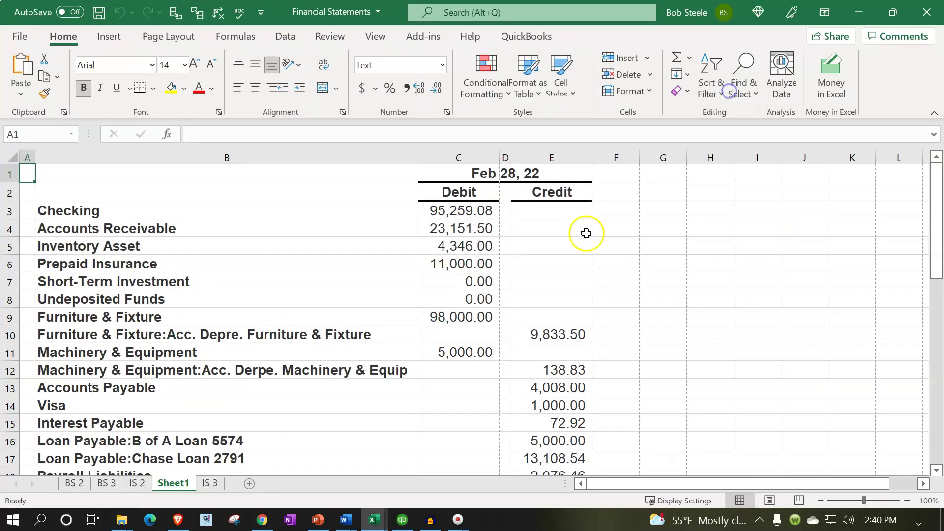
# Copy the trial balance worksheet Sheet1 to the position after IS 3, and delete the original Sheet1.
pyautogui.click(382, 320)
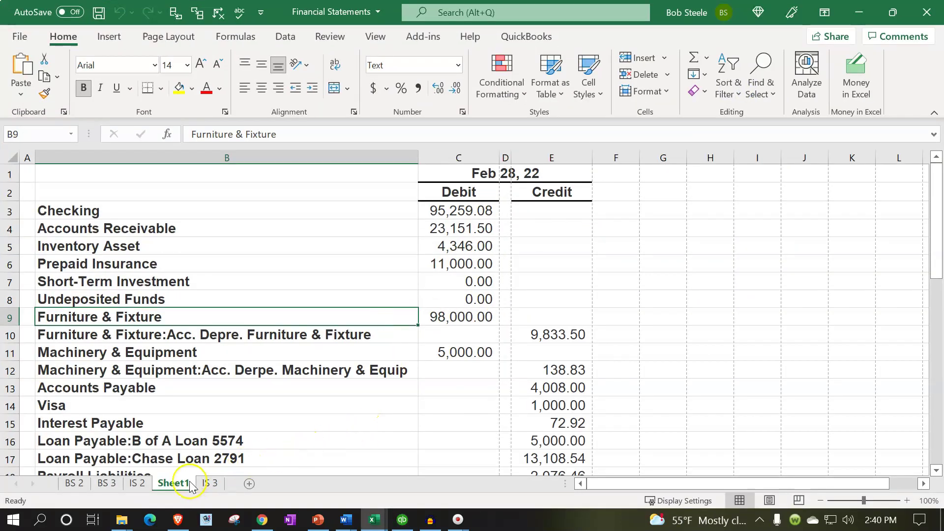
pyautogui.moveTo(185, 484); pyautogui.dragTo(233, 481)
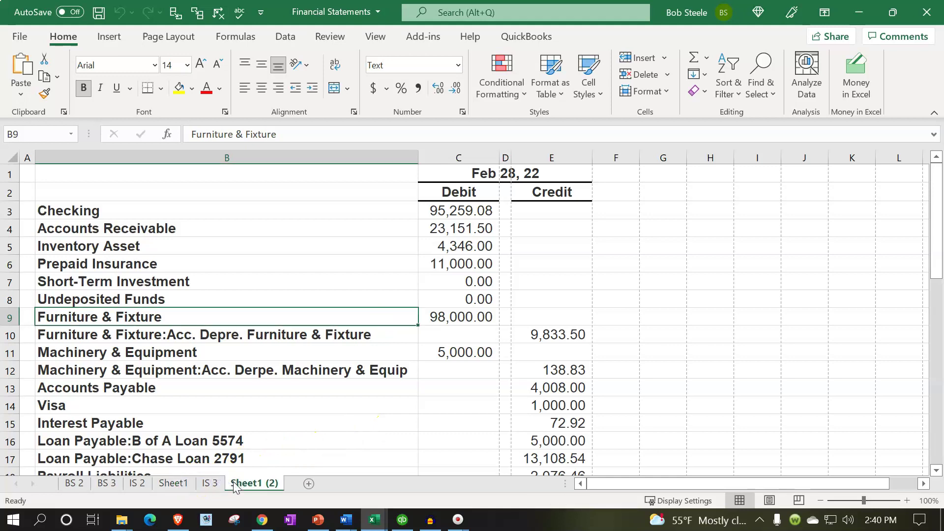
pyautogui.click(242, 441)
pyautogui.click(178, 484)
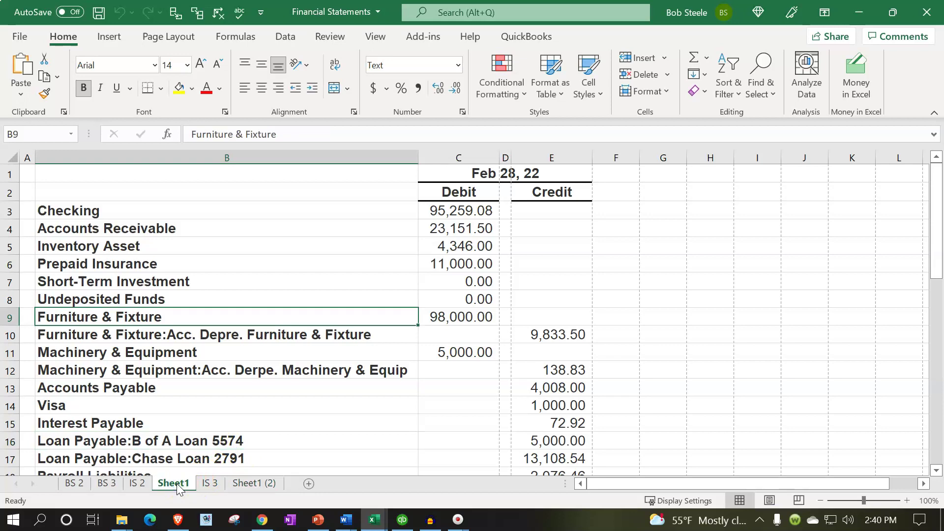
pyautogui.rightClick(176, 483)
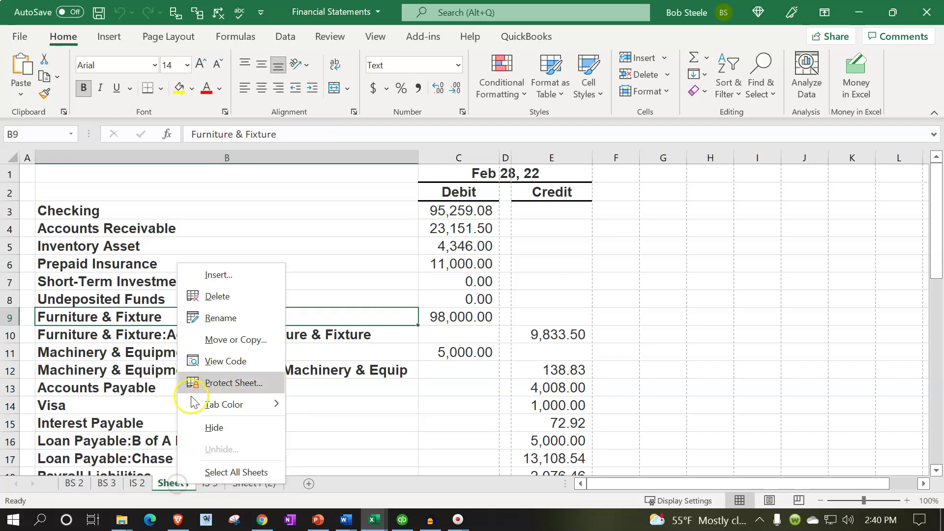
pyautogui.click(208, 300)
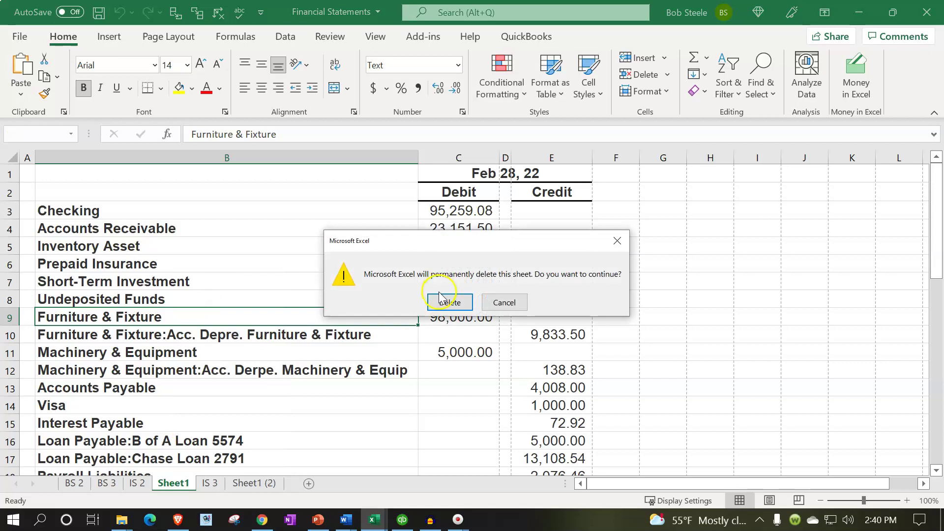
pyautogui.click(439, 295)
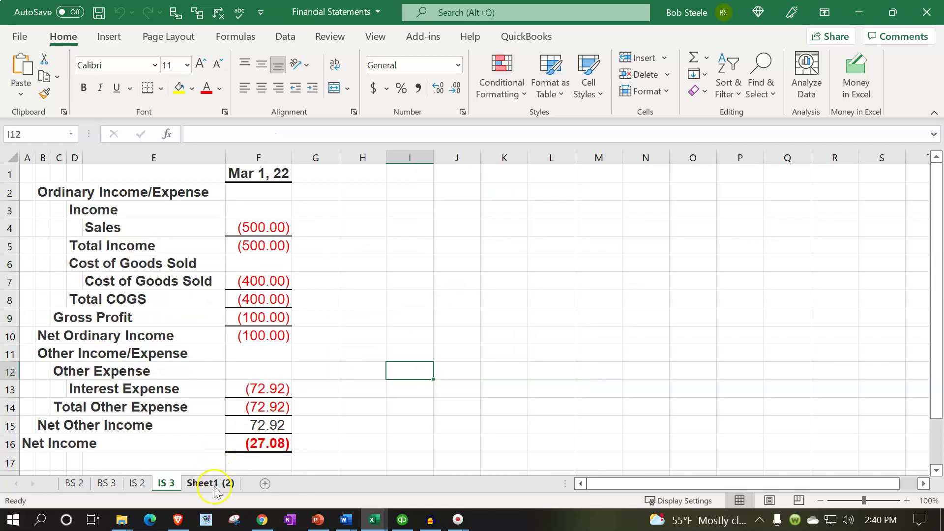
# Rename the copied trial balance worksheet TB 2.
pyautogui.click(214, 484)
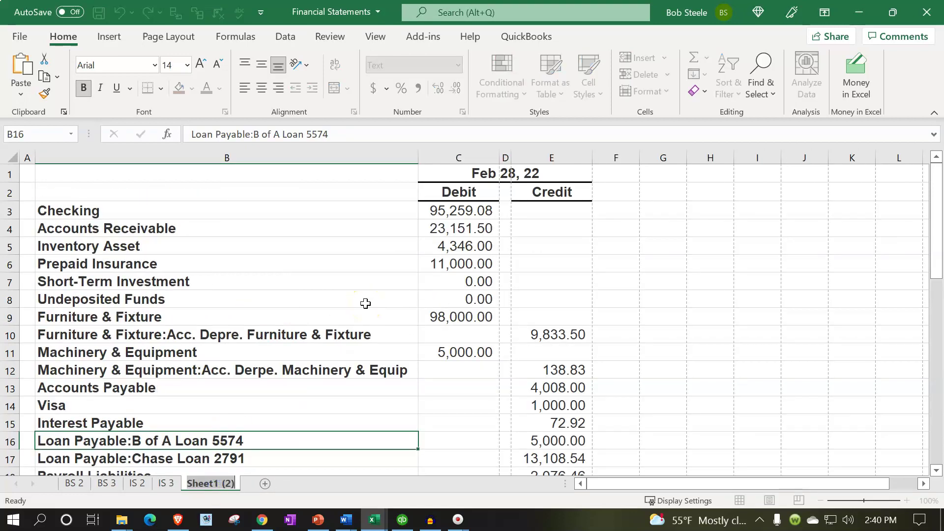
pyautogui.write('TB 2')
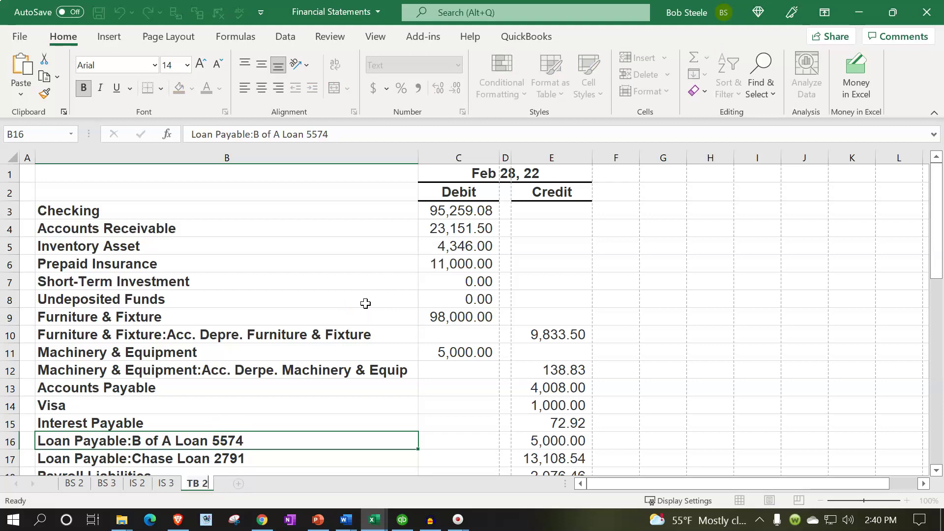
pyautogui.click(365, 304)
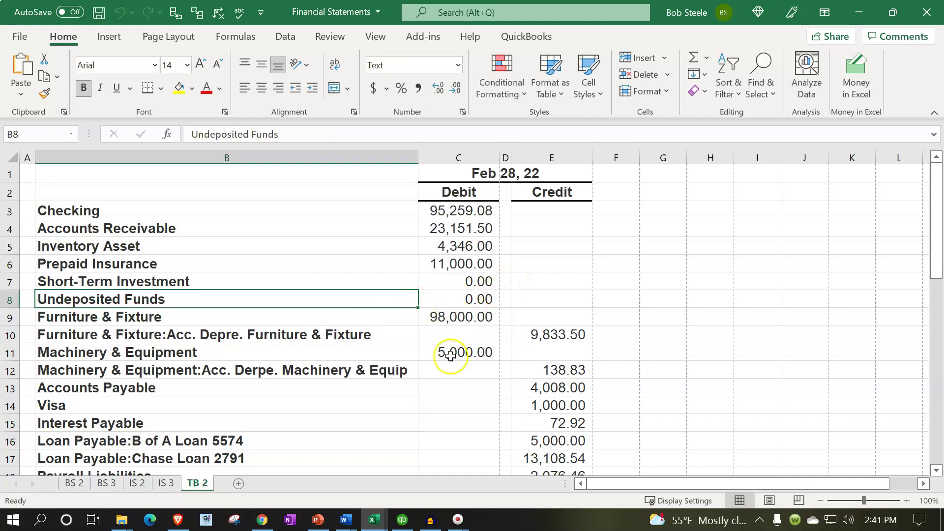
# Set the TB 2 worksheet to landscape orientation, and save and close the Financial Statements workbook.
pyautogui.click(172, 36)
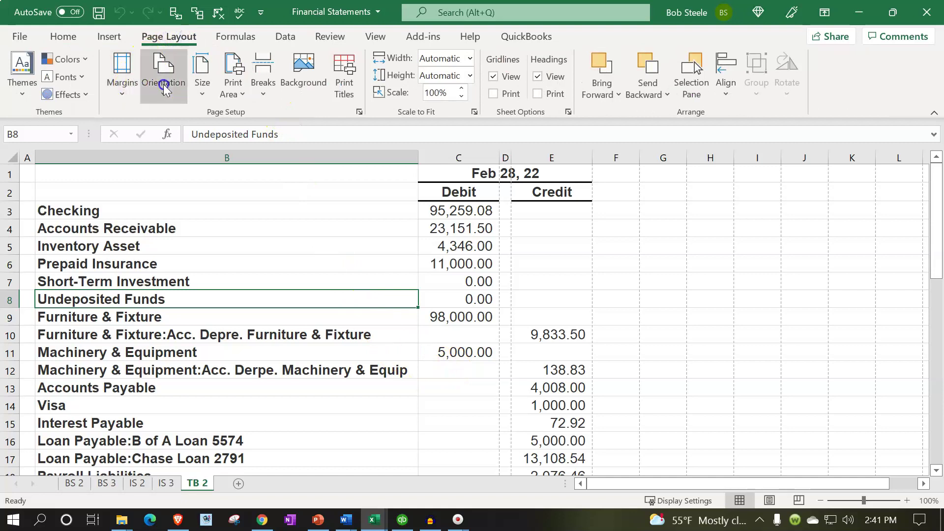
pyautogui.click(163, 84)
pyautogui.click(163, 157)
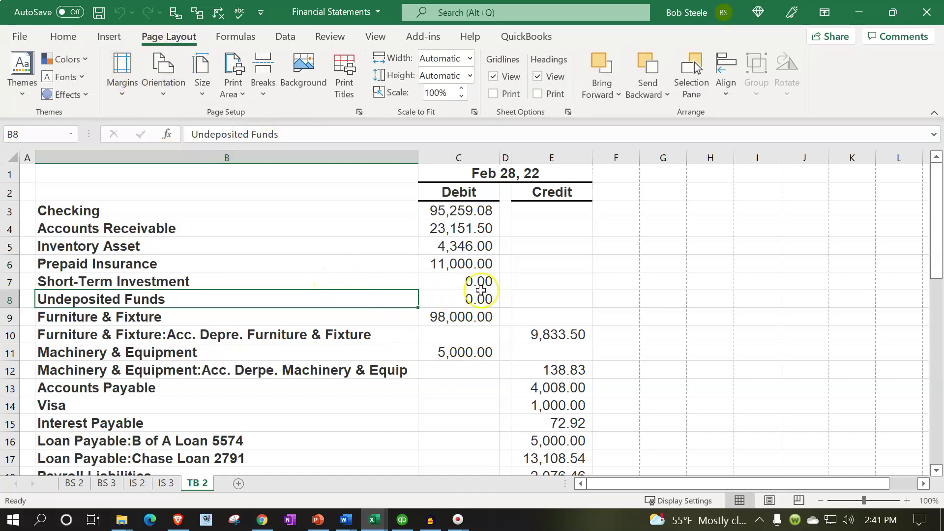
pyautogui.scroll(-4, 481, 290)
pyautogui.scroll(-2, 481, 291)
pyautogui.scroll(6, 481, 291)
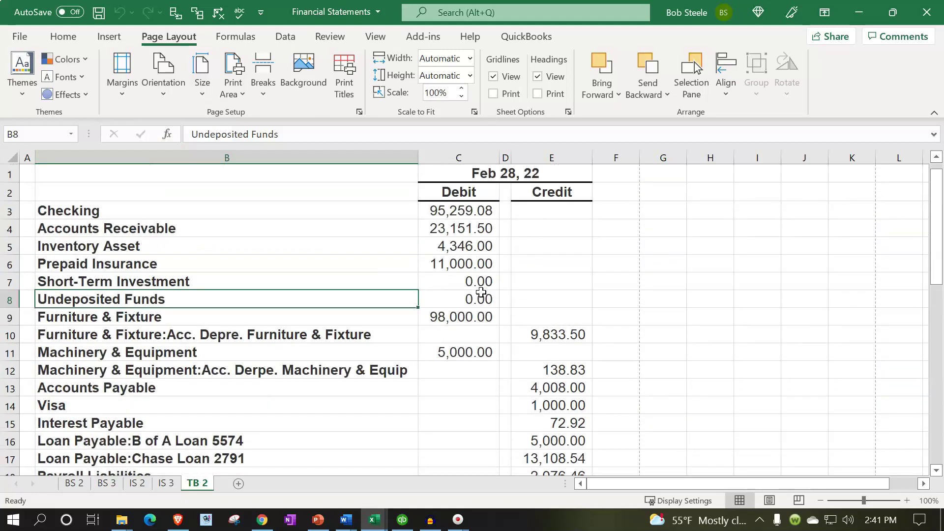
pyautogui.click(927, 12)
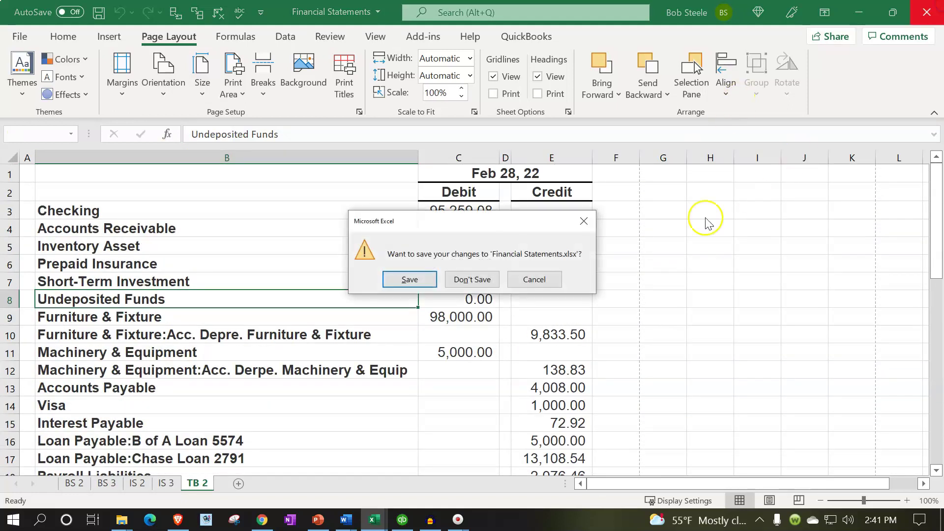
pyautogui.click(408, 279)
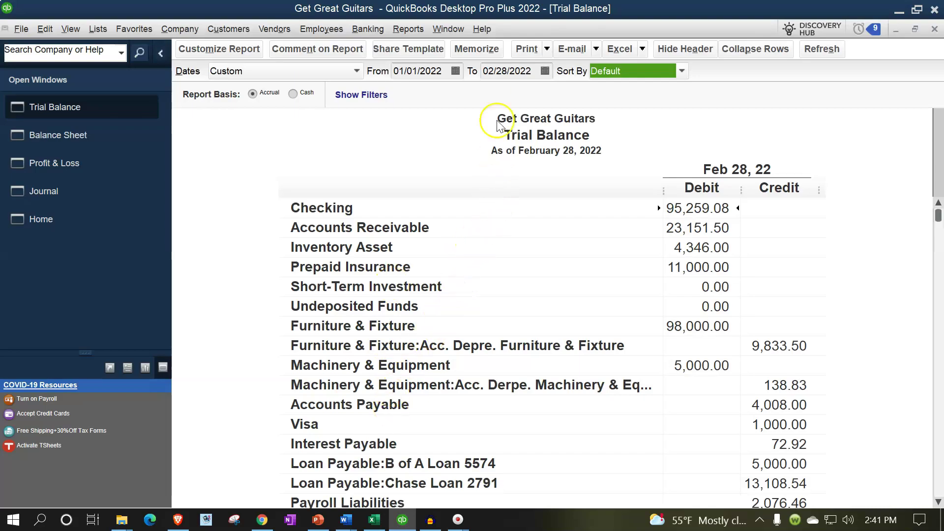
# Set the Trial Balance end date to 03/01/2022 and review the report down to its totals.
pyautogui.click(534, 76)
pyautogui.write('03/01/2022')
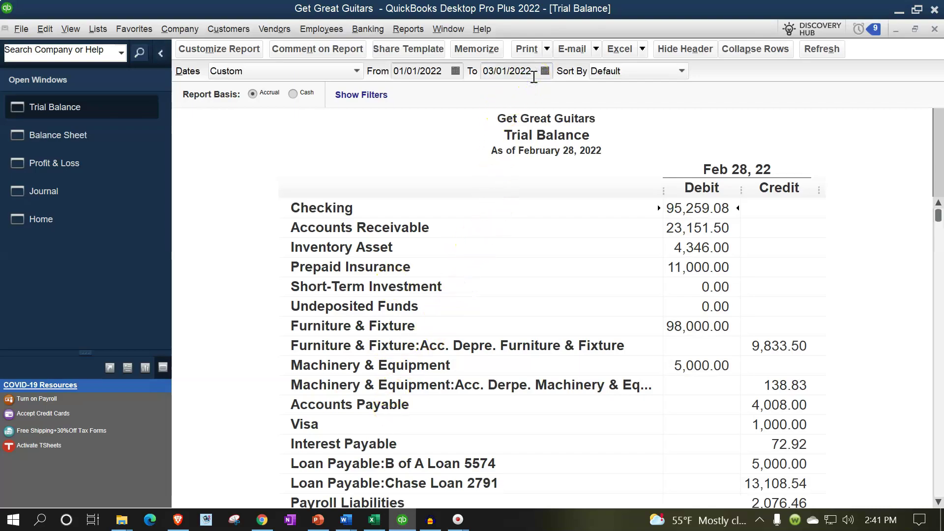
pyautogui.press('Tab')
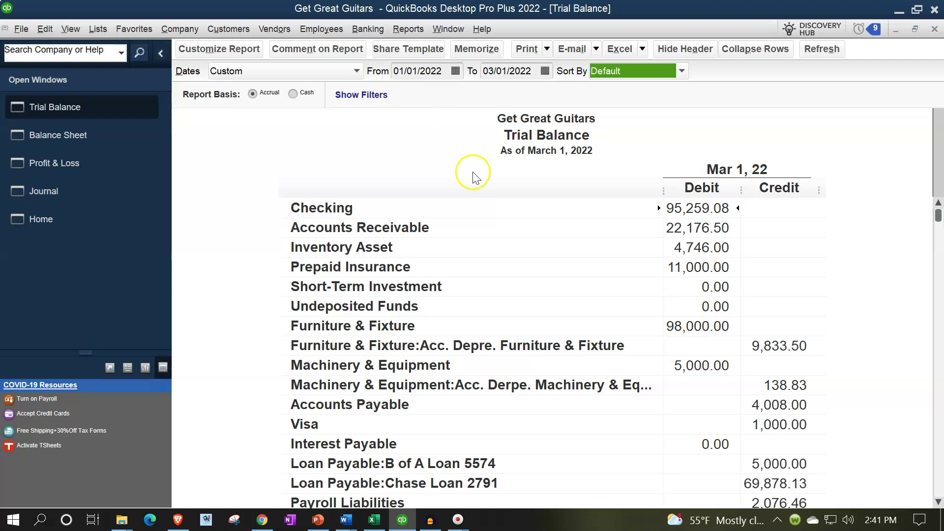
pyautogui.scroll(-10, 477, 187)
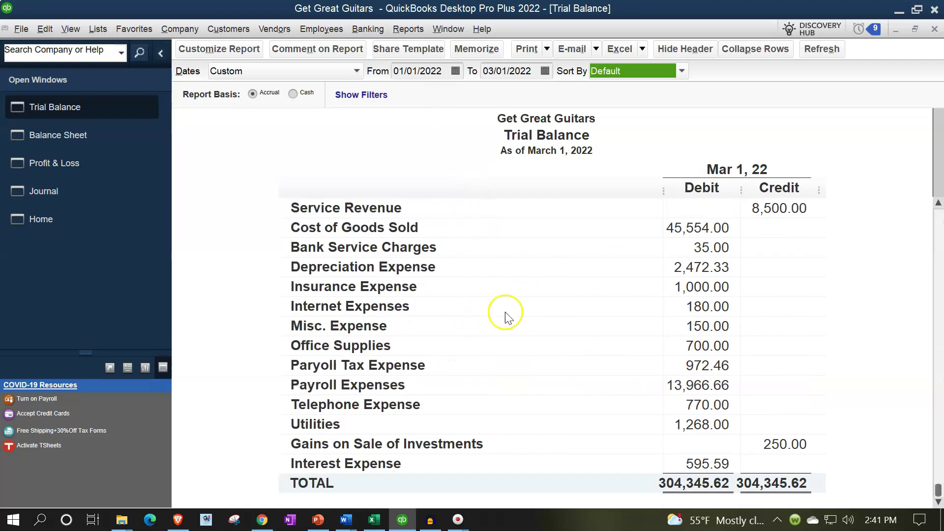
pyautogui.click(509, 284)
pyautogui.scroll(8, 509, 284)
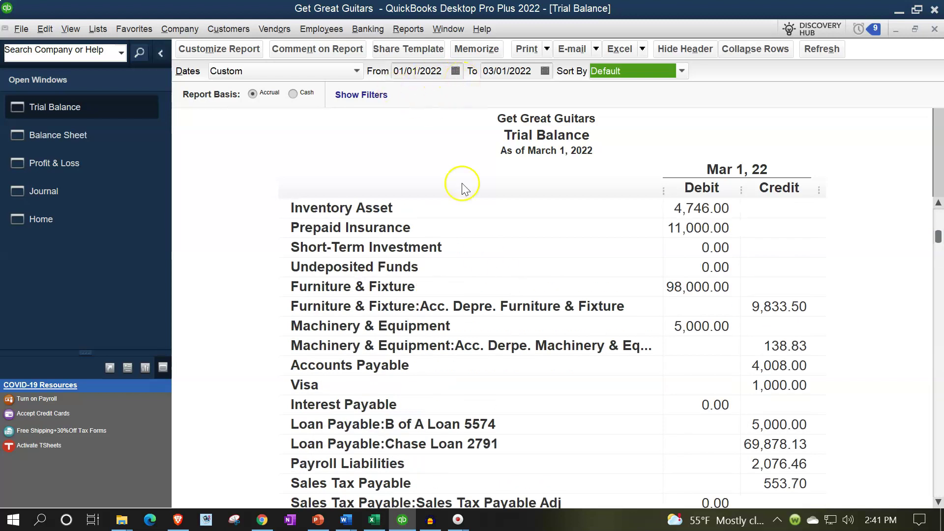
# Save the March 1, 2022 Trial Balance as the PDF Trial Balance 03.01.22 in the Reports folder.
pyautogui.scroll(1, 467, 206)
pyautogui.click(487, 259)
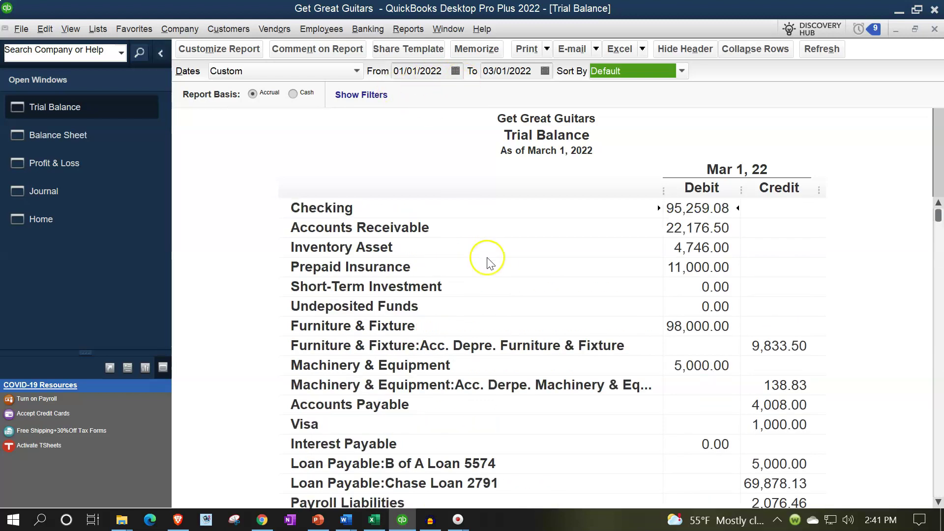
pyautogui.click(547, 49)
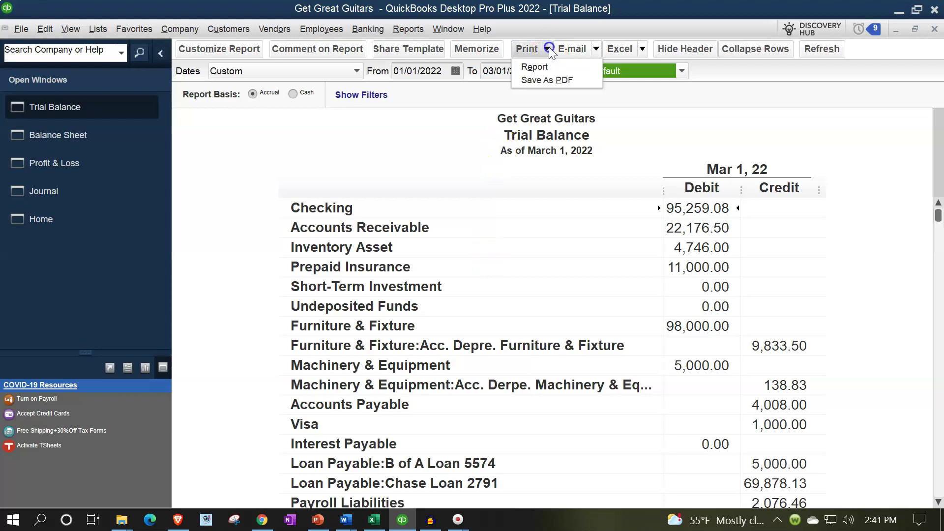
pyautogui.click(543, 80)
pyautogui.moveTo(348, 57); pyautogui.dragTo(692, 201)
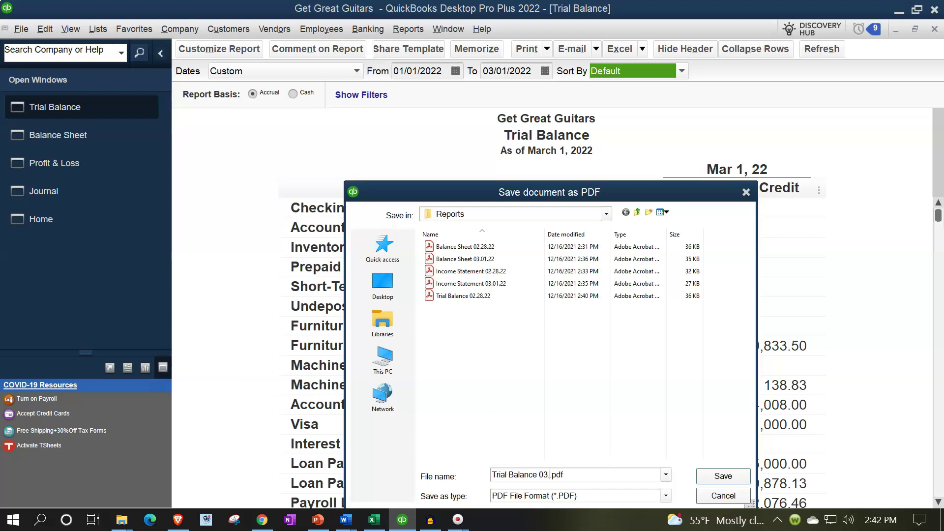
pyautogui.press('Return')
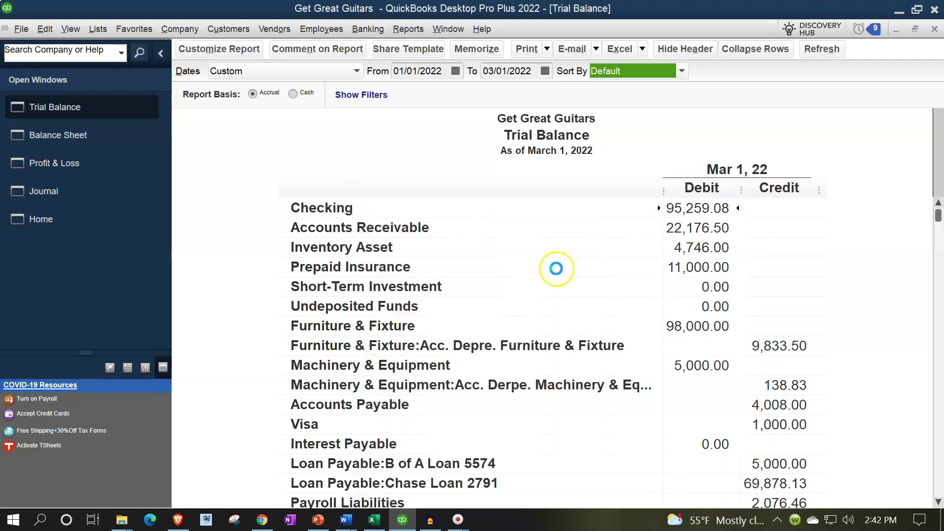
# Export the Trial Balance to a new worksheet in the existing Financial Statements workbook and maximize the workbook.
pyautogui.click(642, 49)
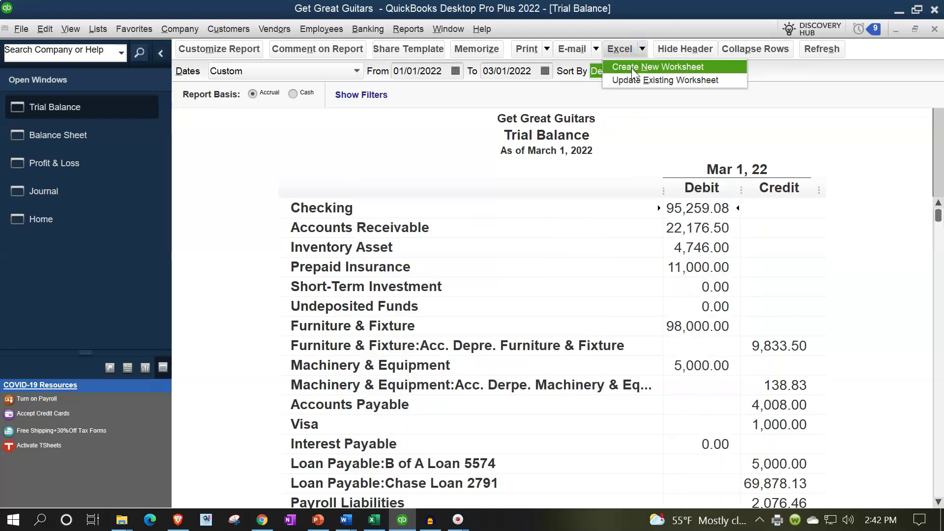
pyautogui.click(631, 68)
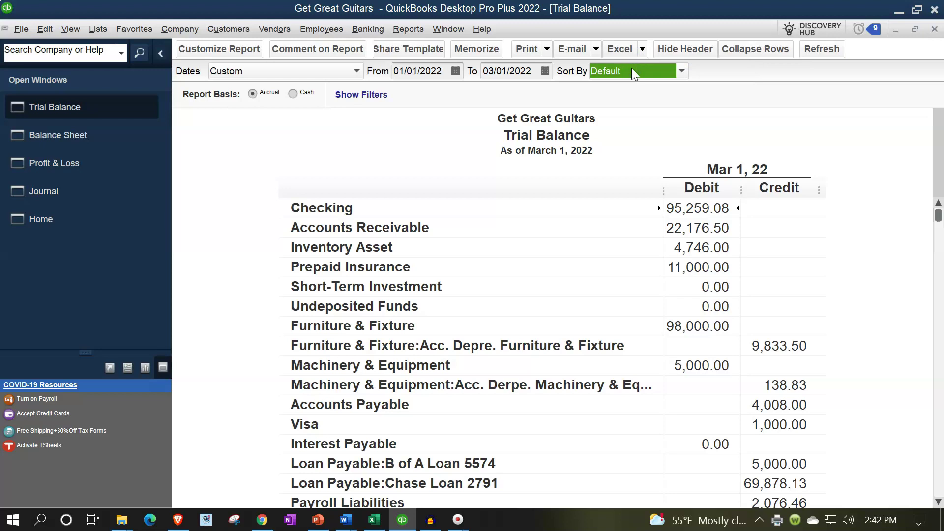
pyautogui.click(630, 90)
pyautogui.click(466, 173)
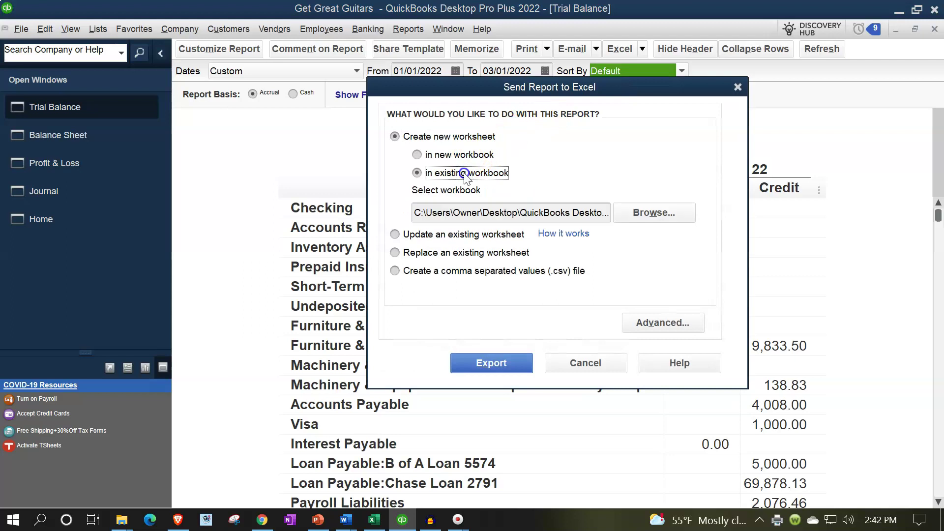
pyautogui.click(518, 362)
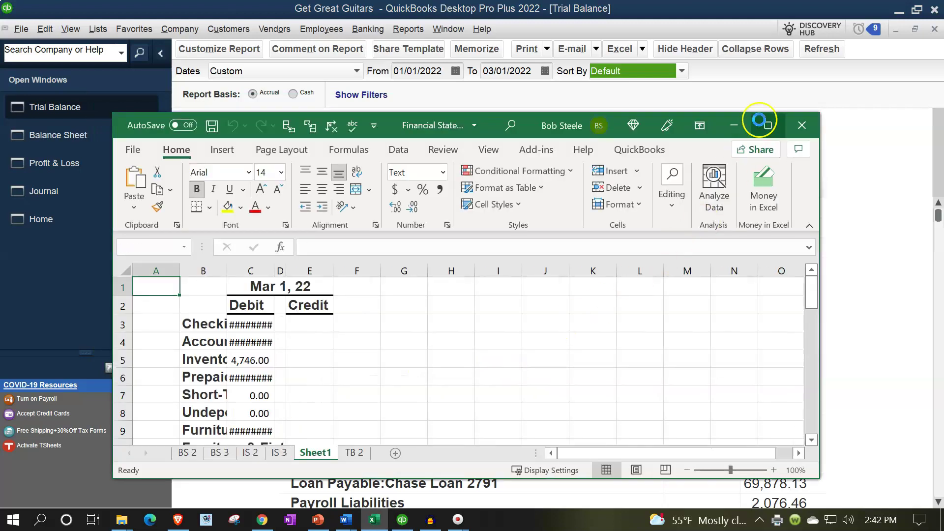
pyautogui.click(760, 120)
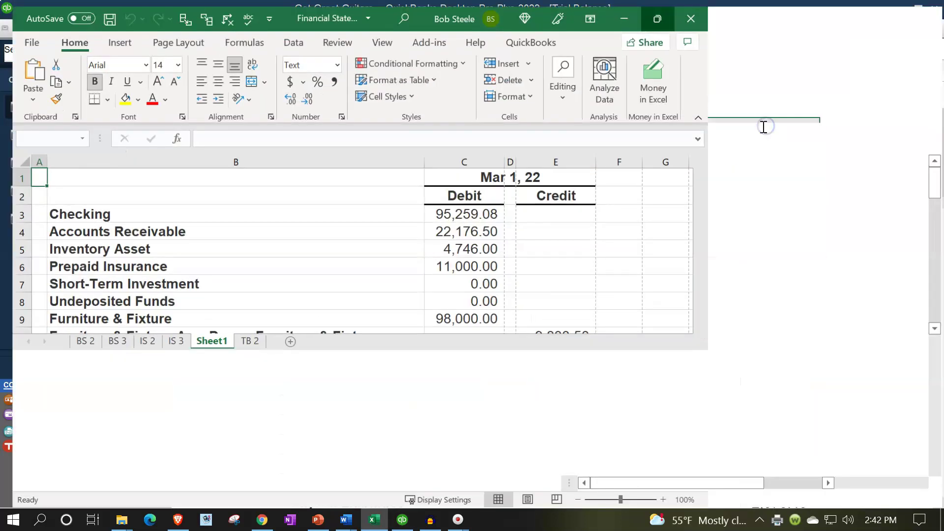
# Copy the exported worksheet Sheet1 to the position after TB 2, and delete the original Sheet1.
pyautogui.moveTo(212, 486); pyautogui.dragTo(273, 484)
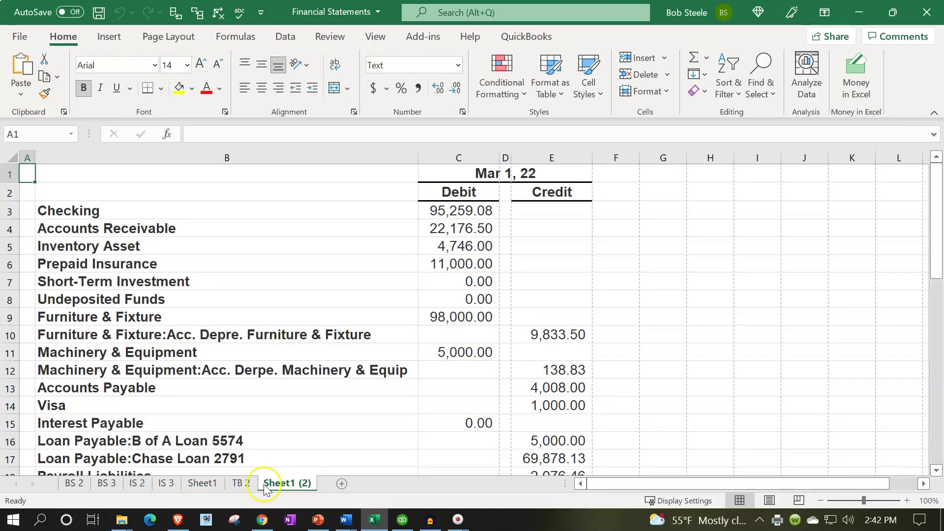
pyautogui.click(207, 486)
pyautogui.rightClick(206, 492)
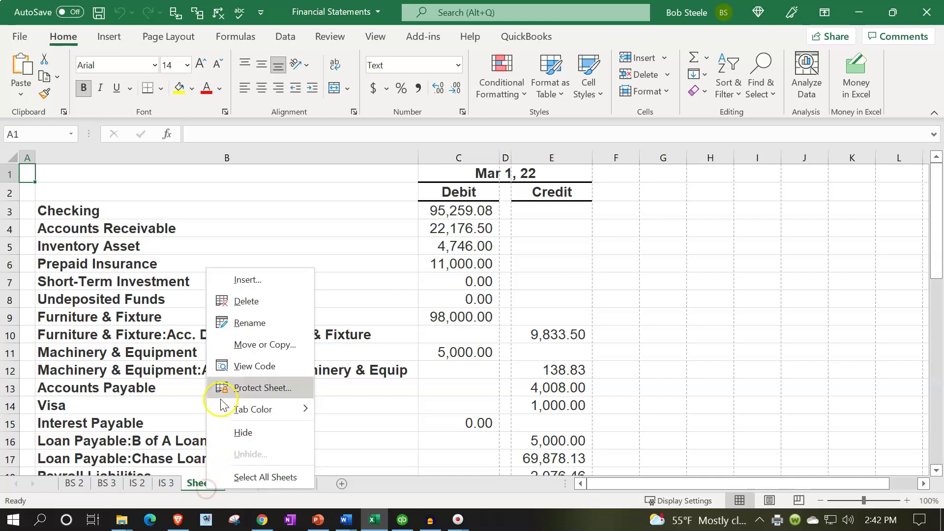
pyautogui.click(240, 301)
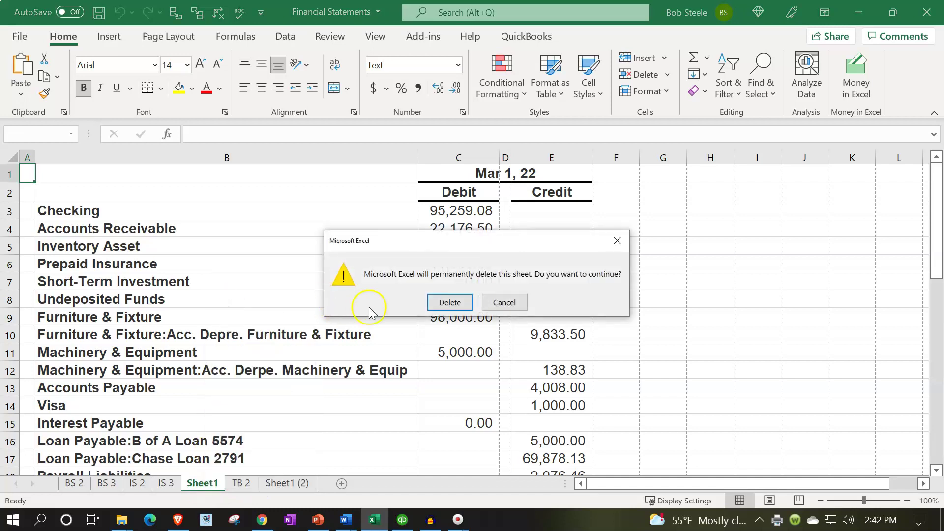
pyautogui.click(436, 303)
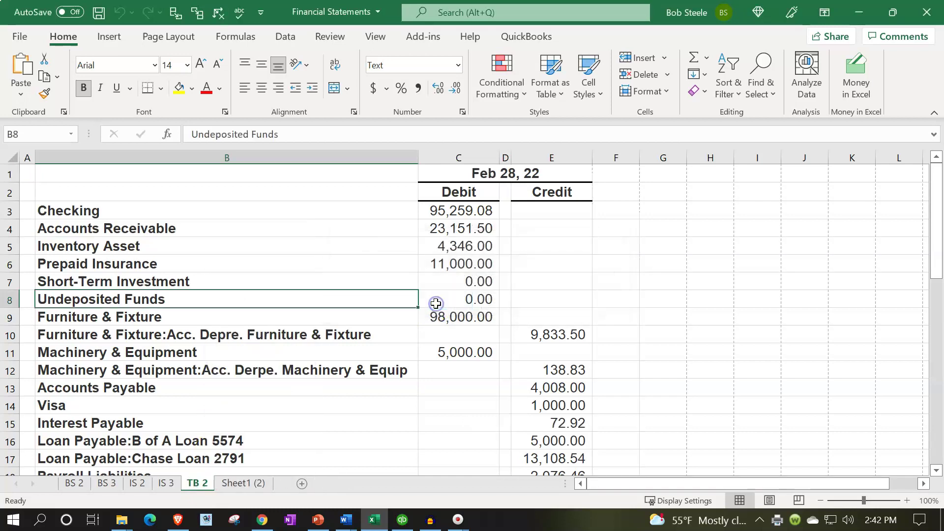
# Rename the copied March 1 trial balance worksheet TB 3.
pyautogui.click(241, 483)
pyautogui.doubleClick(242, 483)
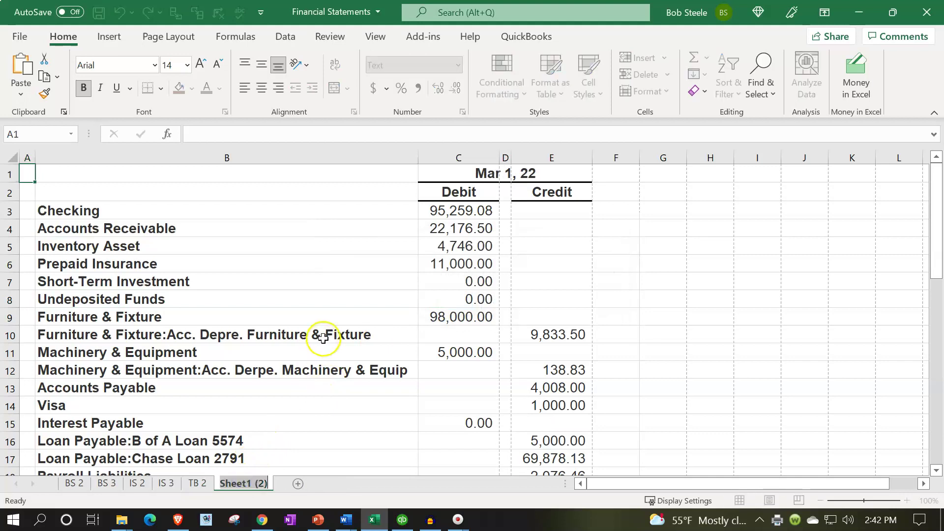
pyautogui.write('TB 3')
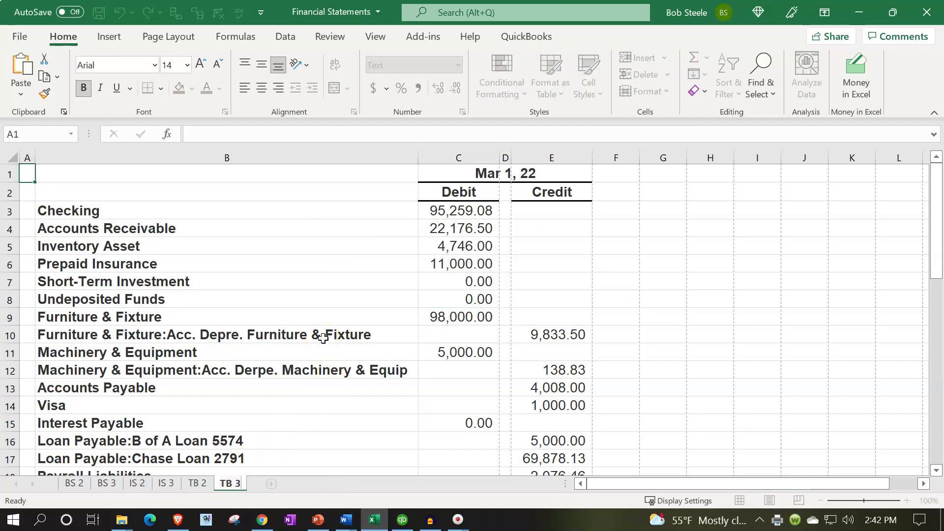
pyautogui.click(467, 437)
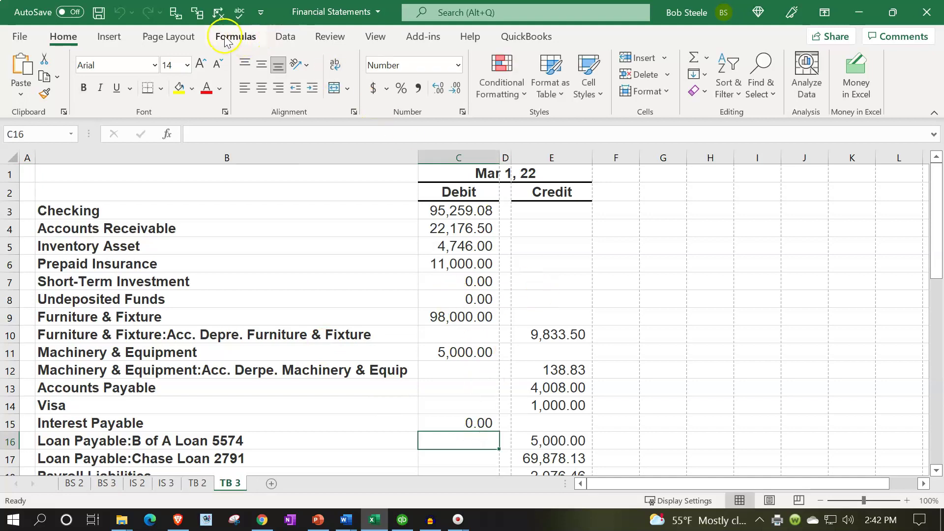
# Set the TB 3 worksheet to landscape orientation, and save and close the Financial Statements workbook.
pyautogui.click(179, 37)
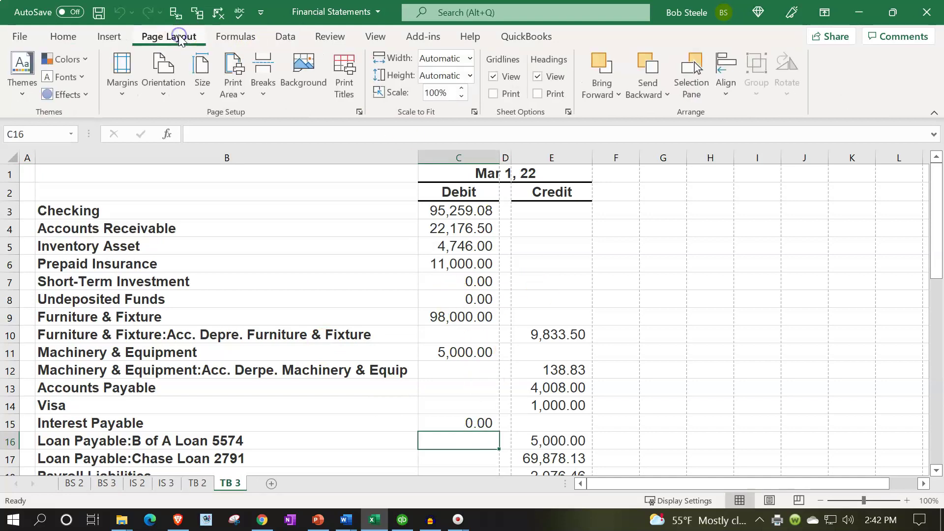
pyautogui.click(153, 75)
pyautogui.click(160, 158)
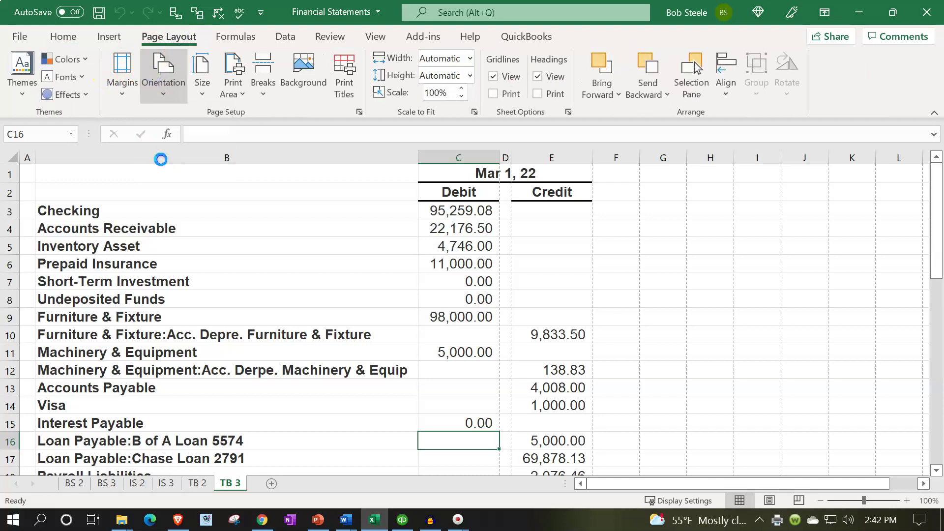
pyautogui.click(244, 261)
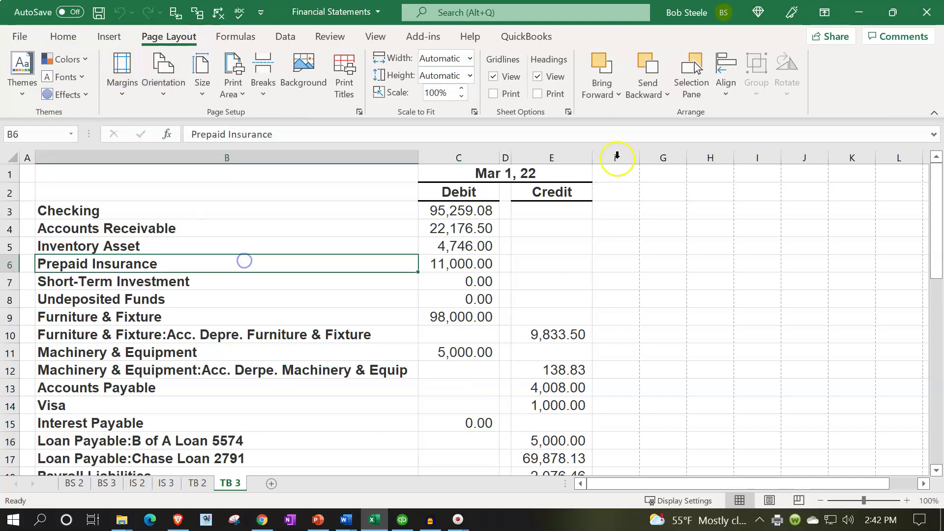
pyautogui.click(922, 18)
pyautogui.click(410, 279)
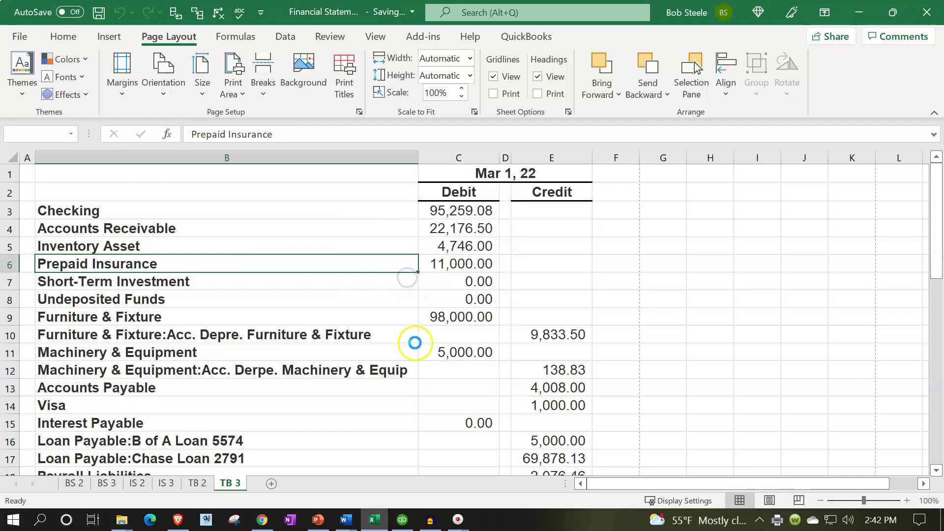
# Switch back to QuickBooks and open the Journal report.
pyautogui.click(409, 509)
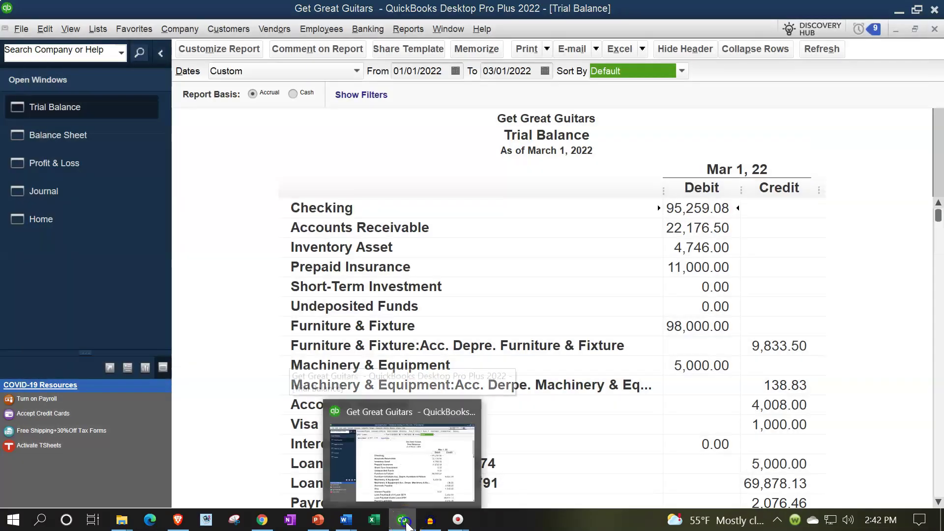
pyautogui.click(406, 522)
pyautogui.click(407, 524)
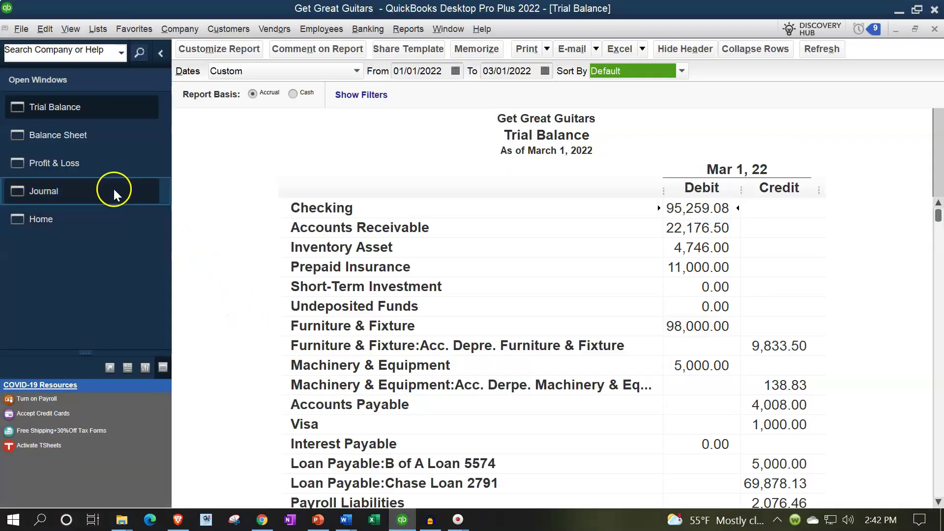
pyautogui.click(79, 187)
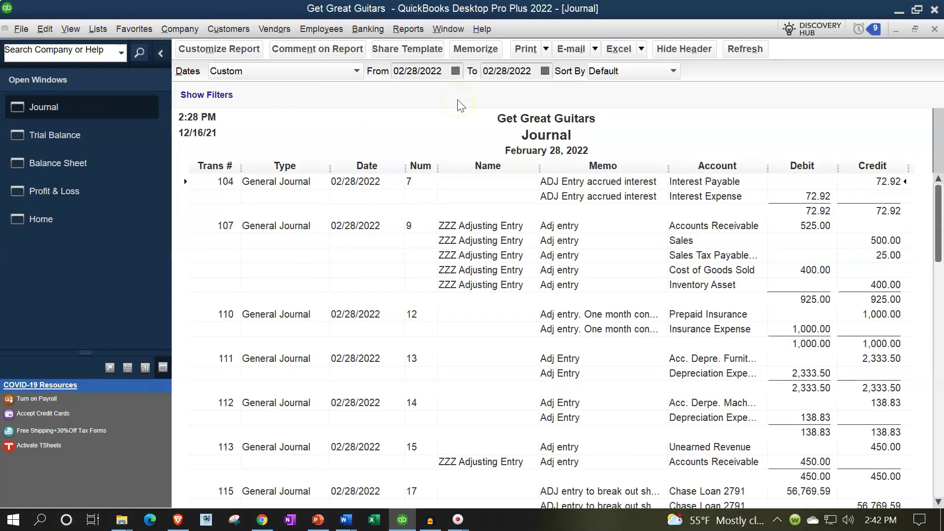
# Title the Journal report Adjusting Entries, remove the date and time prepared, and enter the preparer's first name as the extra footer line.
pyautogui.click(219, 50)
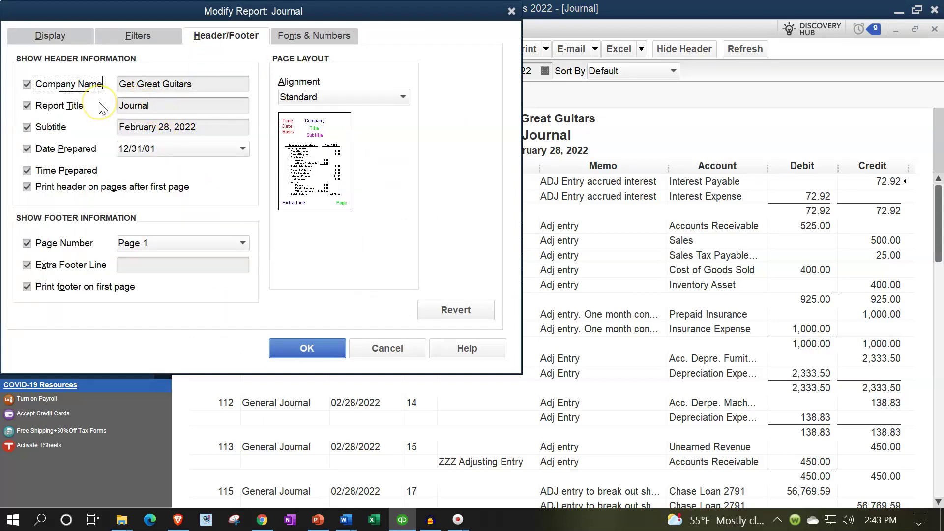
pyautogui.click(152, 107)
pyautogui.doubleClick(155, 106)
pyautogui.write('Adjusting Entries')
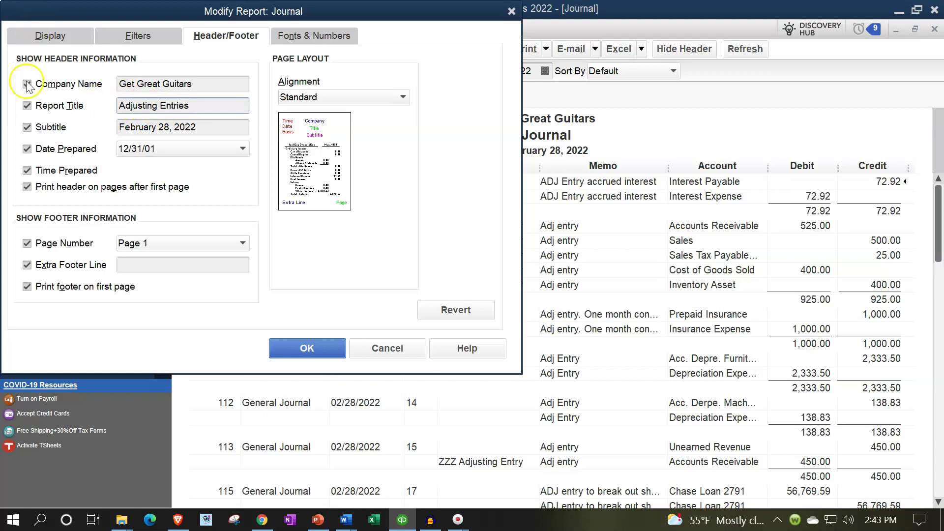
pyautogui.click(27, 149)
pyautogui.click(27, 171)
pyautogui.click(161, 269)
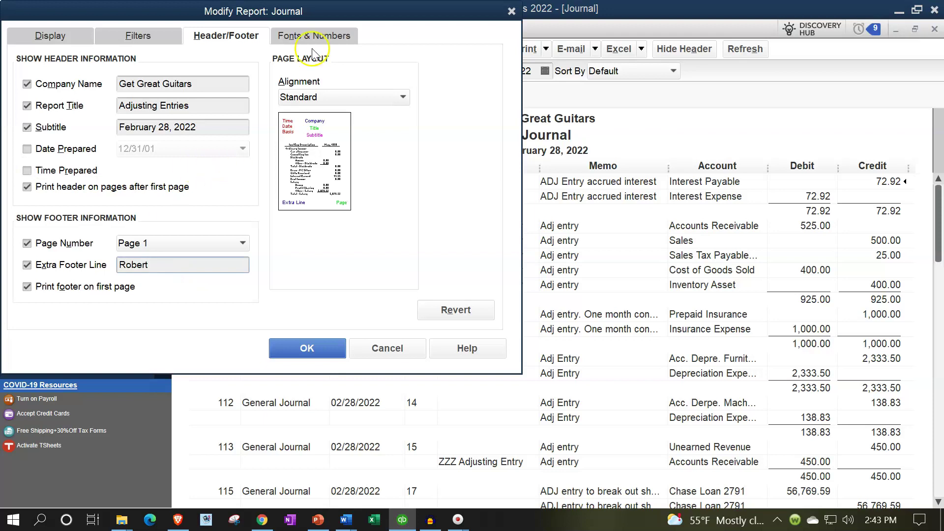
# Show the Journal report's negative numbers in parentheses and in bright red, and apply the report changes.
pyautogui.click(326, 36)
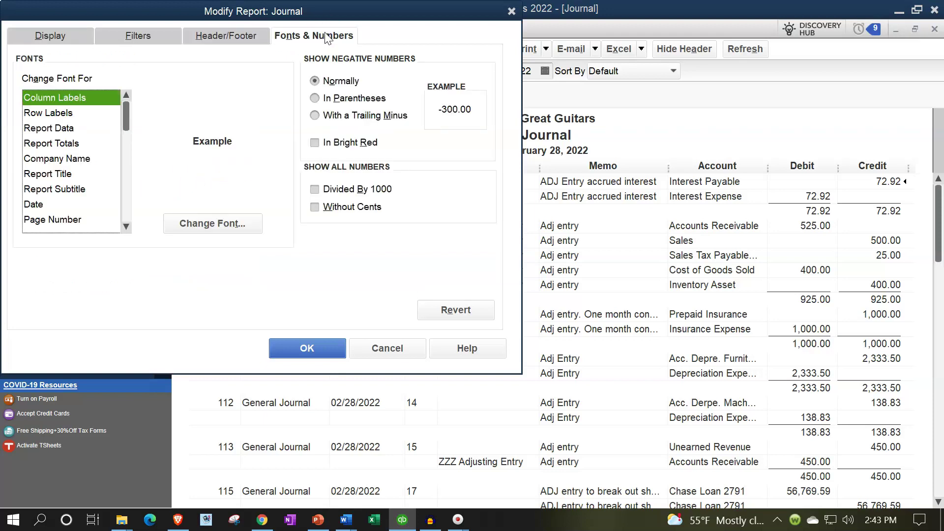
pyautogui.click(315, 98)
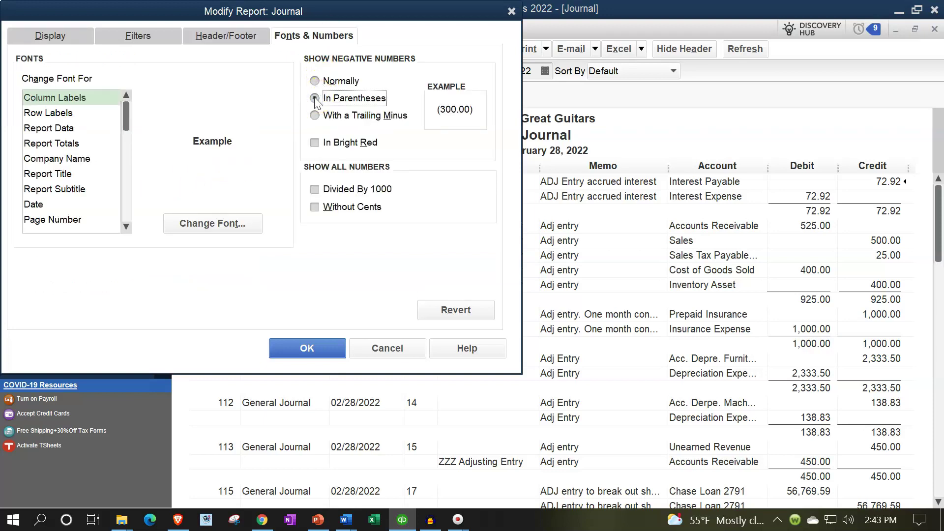
pyautogui.click(314, 142)
pyautogui.click(334, 348)
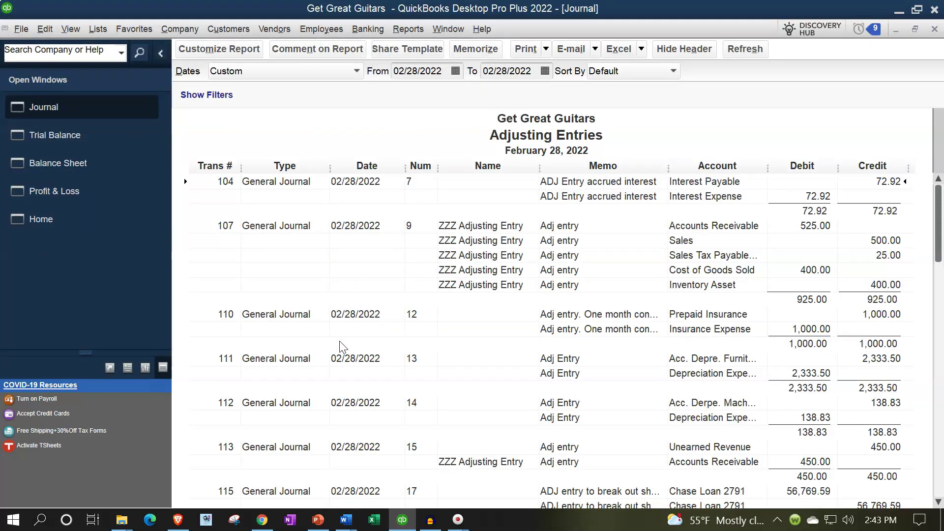
# Collapse the Open Windows list and save the February 28 journal as the PDF Adjusting Entries 02.28.22 in the Reports folder.
pyautogui.click(161, 53)
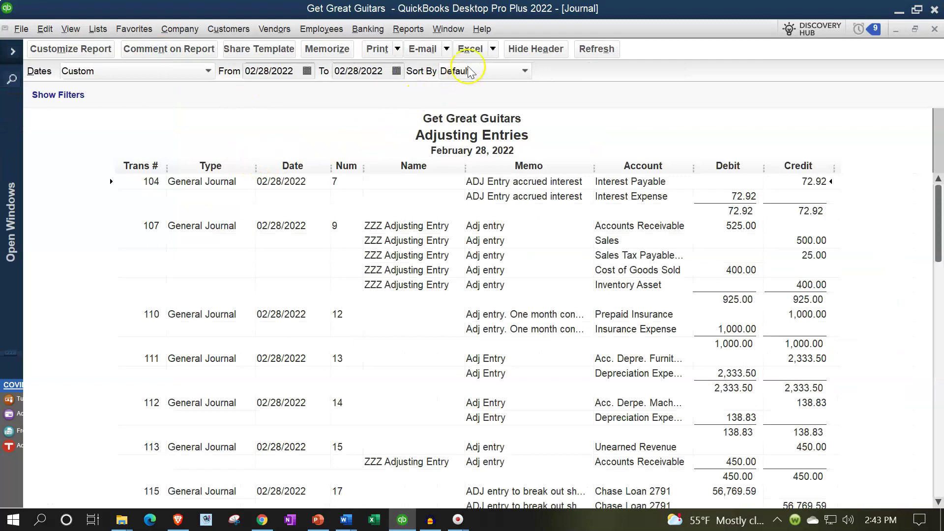
pyautogui.click(386, 47)
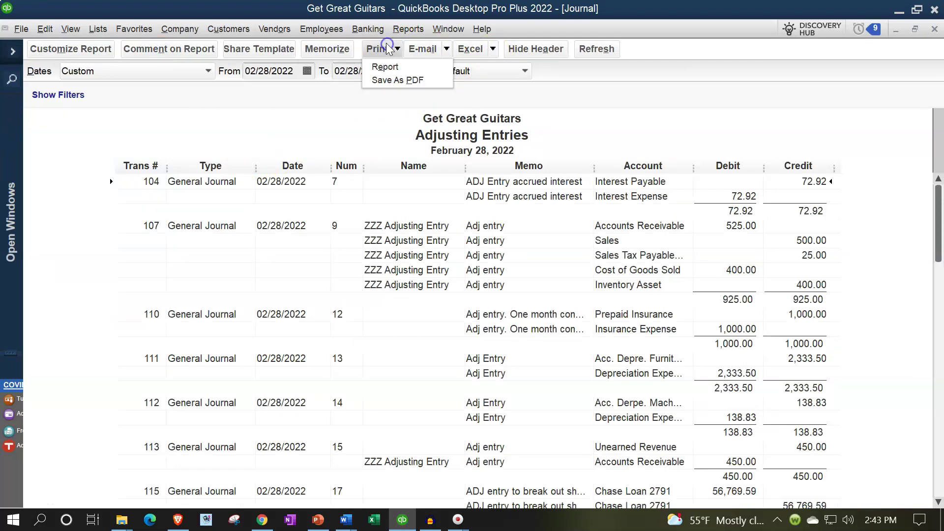
pyautogui.click(391, 79)
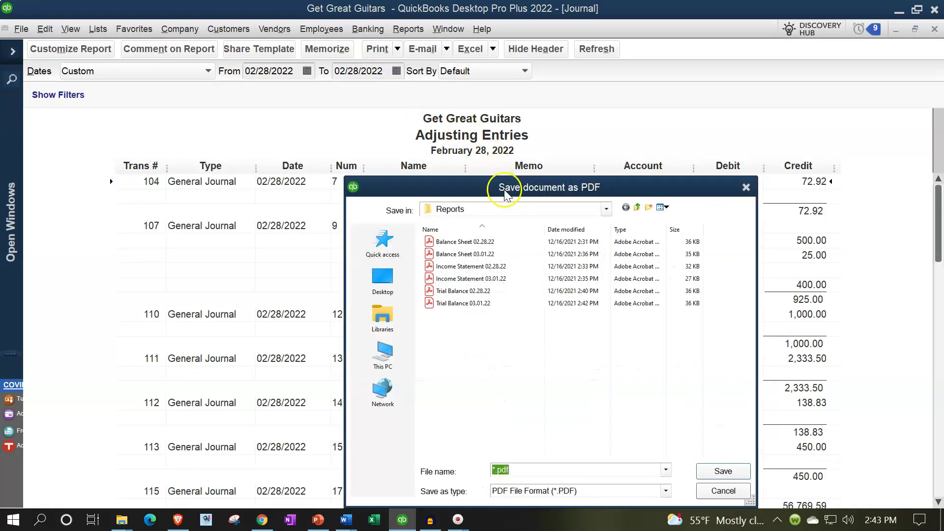
pyautogui.click(493, 470)
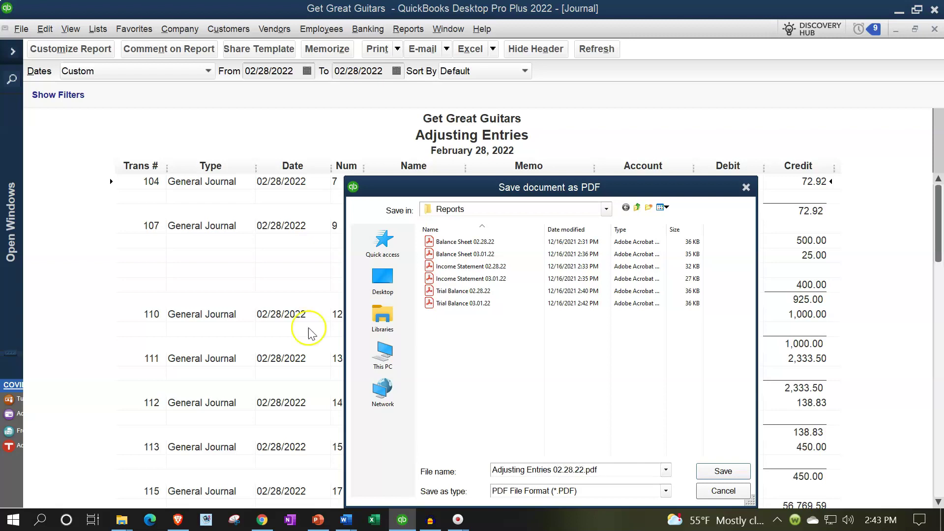
pyautogui.click(718, 471)
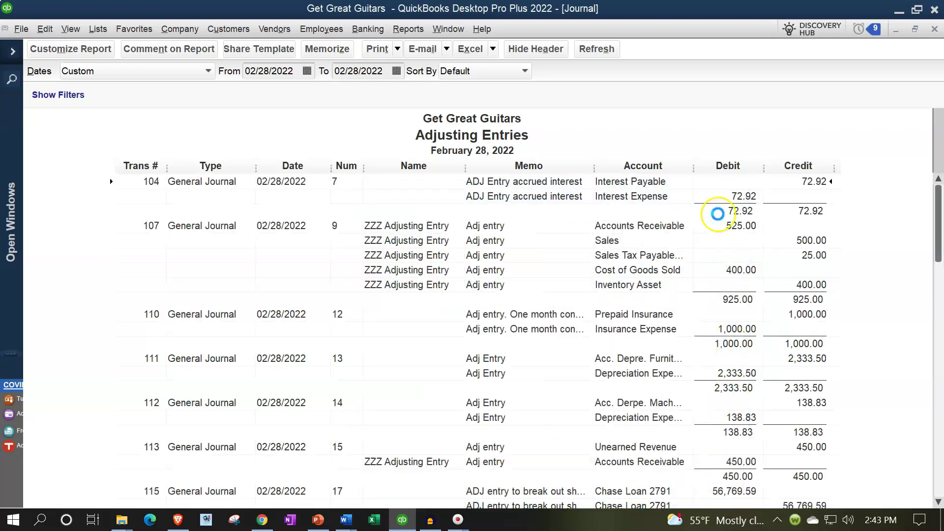
# Export the Adjusting Entries journal as a new worksheet in the existing Financial Statements workbook in the Reports folder.
pyautogui.click(492, 49)
pyautogui.click(489, 65)
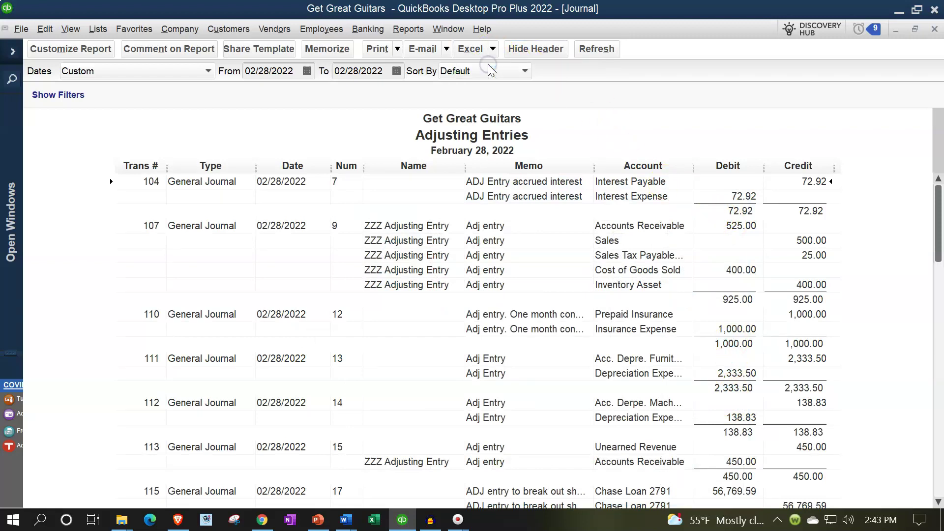
pyautogui.click(501, 155)
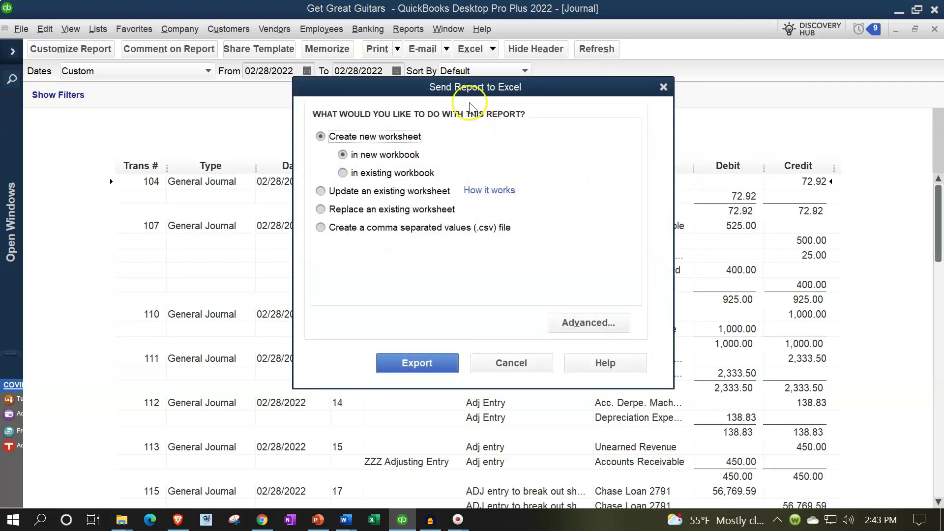
pyautogui.moveTo(466, 93); pyautogui.dragTo(467, 125)
pyautogui.click(342, 206)
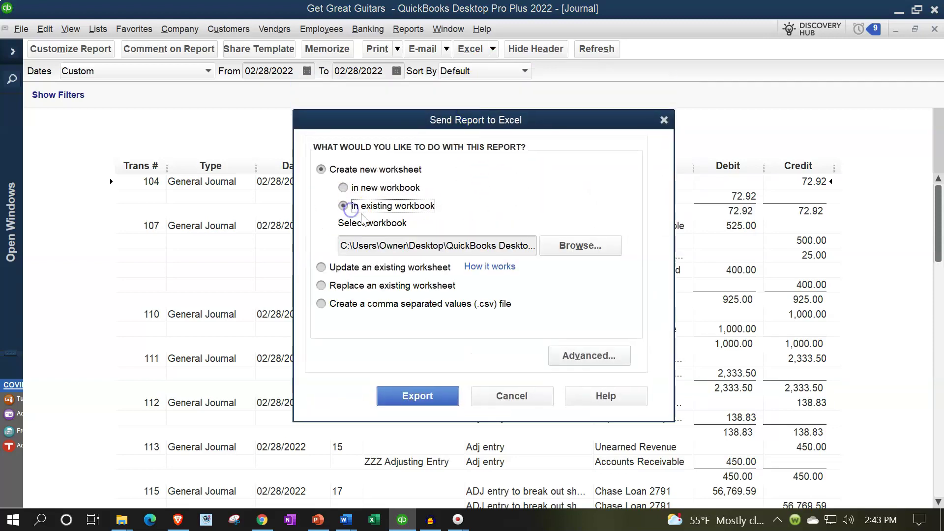
pyautogui.click(582, 248)
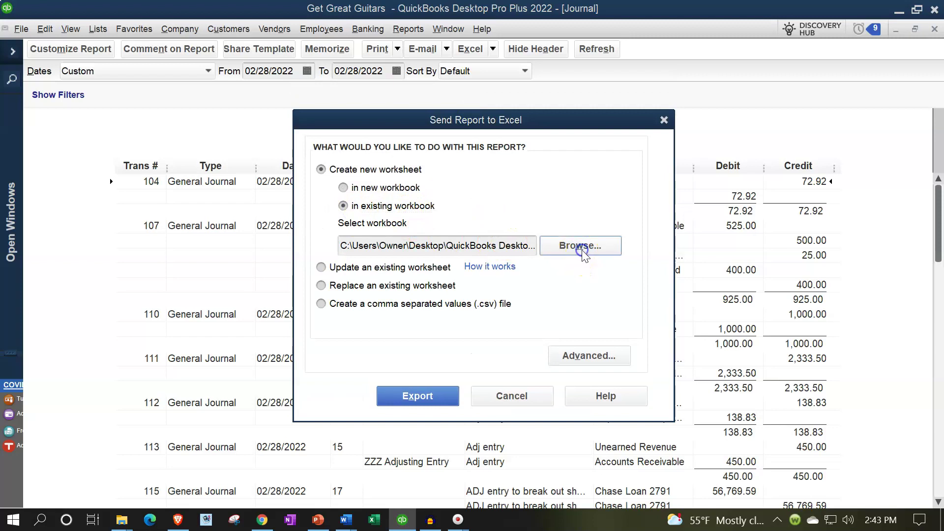
pyautogui.click(556, 164)
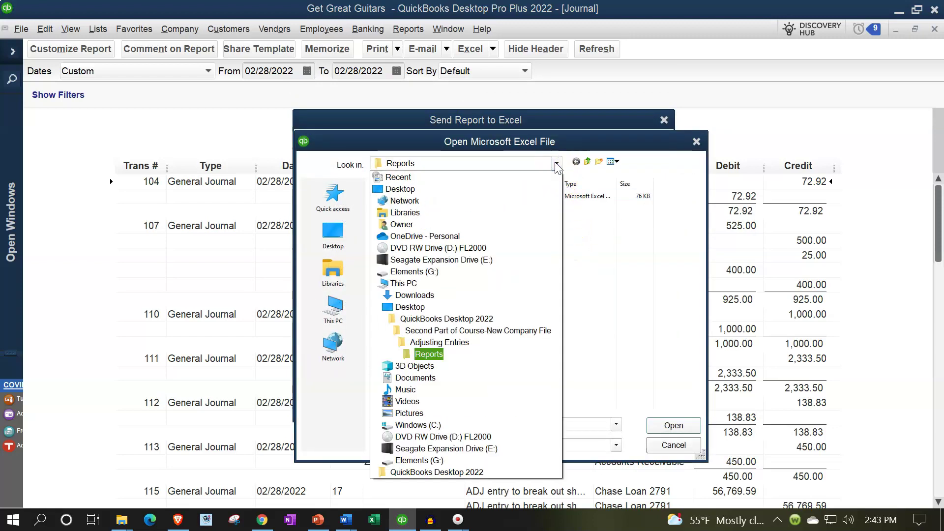
pyautogui.click(557, 165)
pyautogui.doubleClick(394, 196)
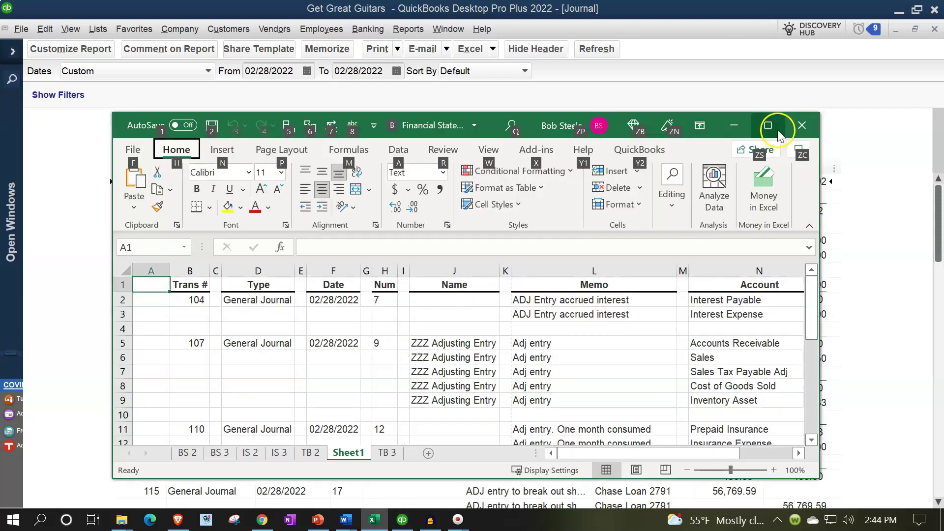
# Maximize the Excel window, move the exported sheet after TB 3 and rename it ADJs.
pyautogui.click(779, 129)
pyautogui.moveTo(241, 485)
pyautogui.mouseDown()
pyautogui.moveTo(287, 483)
pyautogui.moveTo(292, 474)
pyautogui.mouseUp()
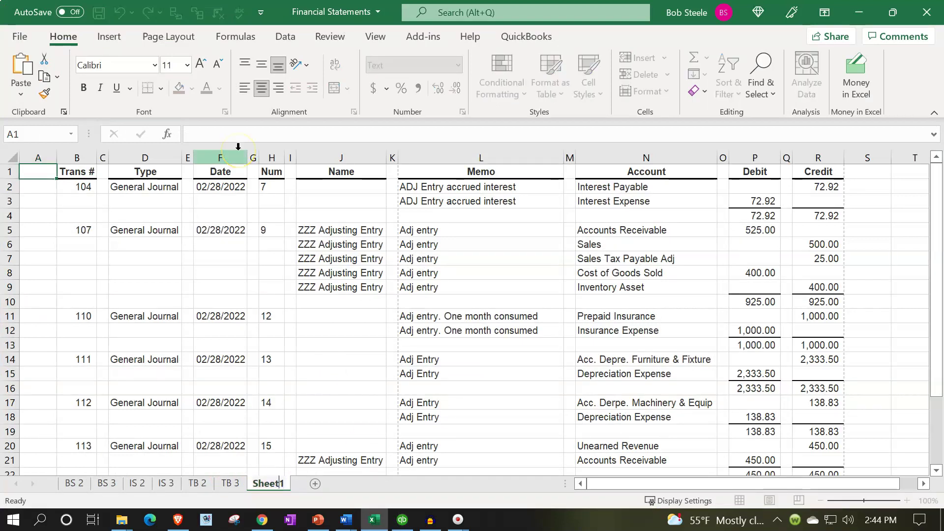
pyautogui.press('BackSpace')
pyautogui.press('BackSpace')
pyautogui.press('BackSpace')
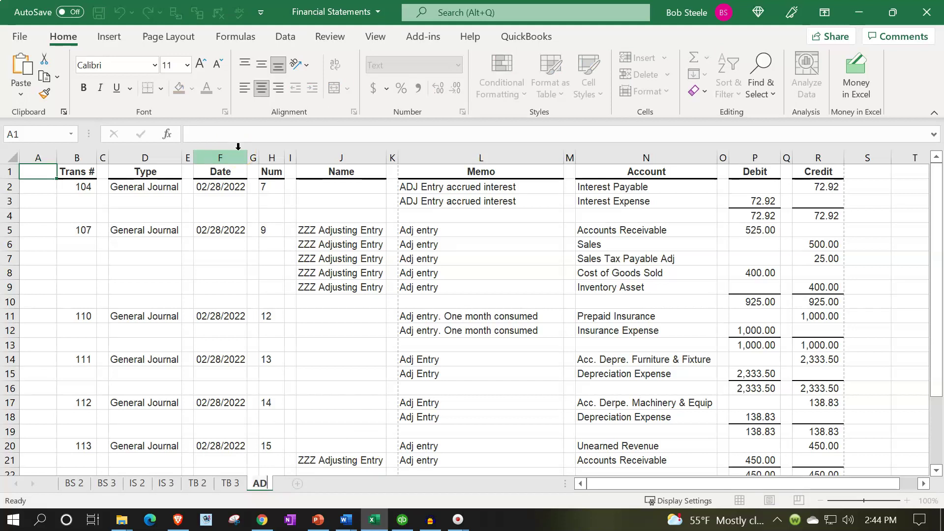
pyautogui.click(236, 270)
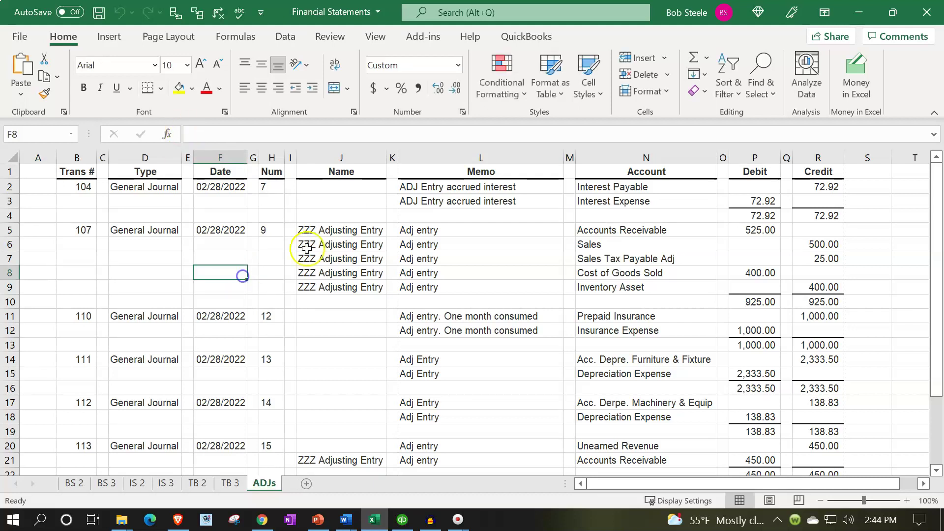
pyautogui.click(328, 257)
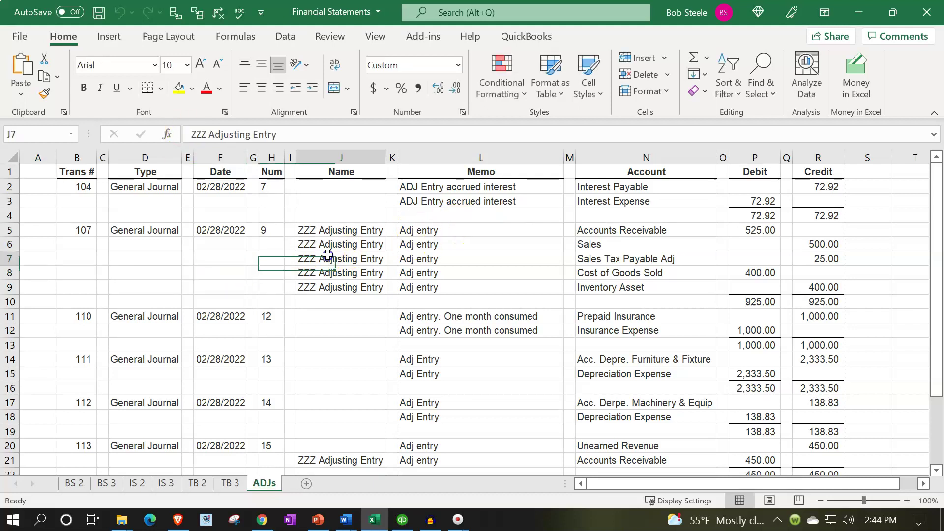
# Set the page orientation of the ADJs sheet to landscape.
pyautogui.click(171, 35)
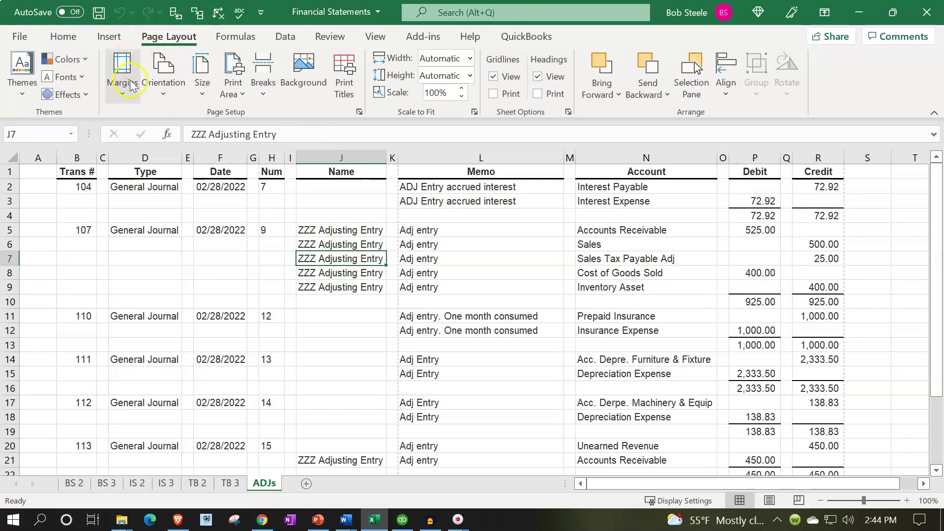
pyautogui.click(146, 84)
pyautogui.click(157, 161)
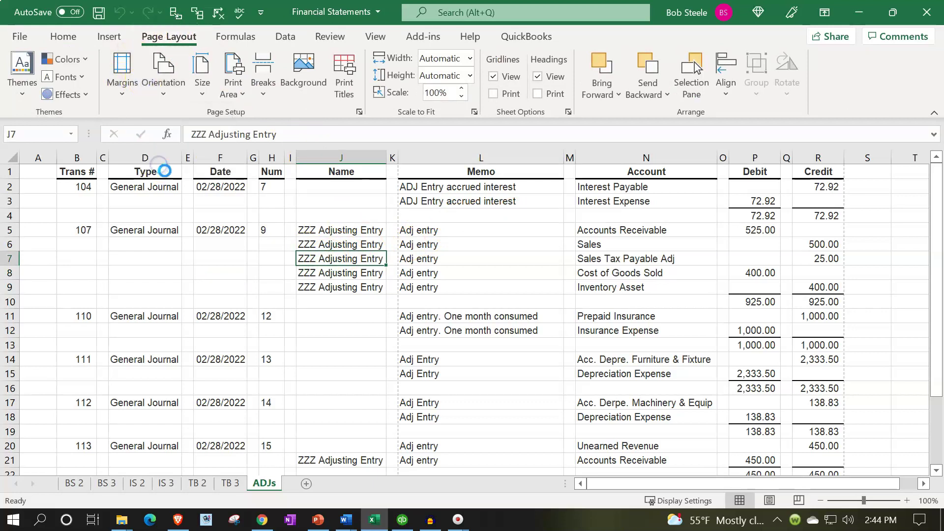
pyautogui.click(465, 274)
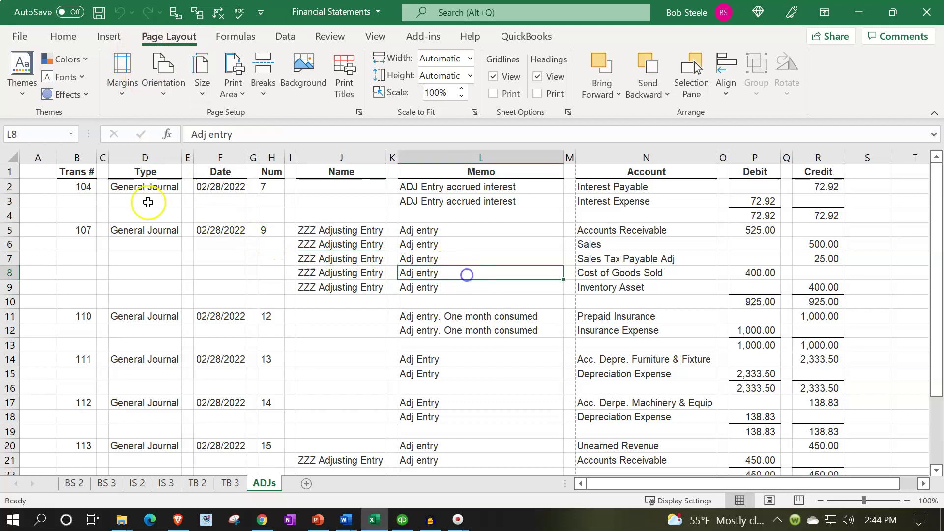
# Delete the empty spacer columns A, C, E, G, I, K, M, O and Q from the ADJs sheet.
pyautogui.click(38, 157)
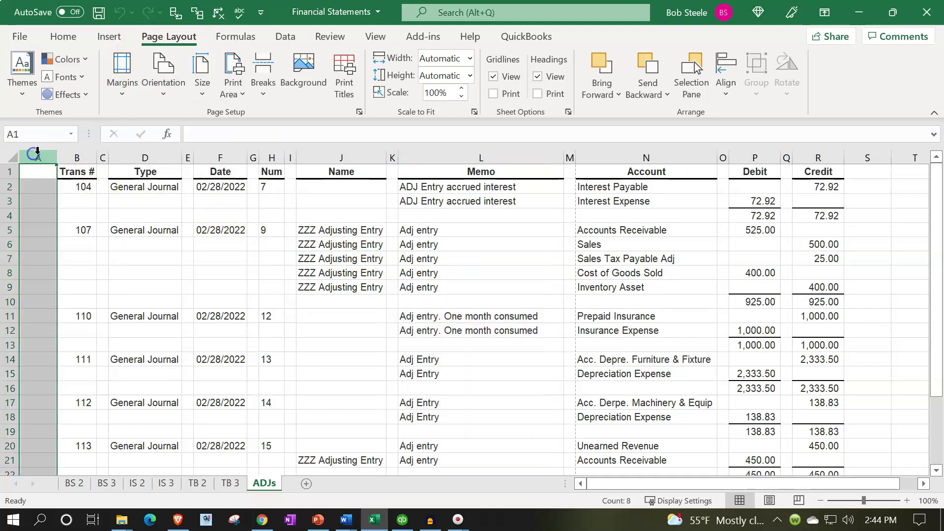
pyautogui.keyDown('ctrl'); pyautogui.click(103, 153); pyautogui.keyUp('ctrl')
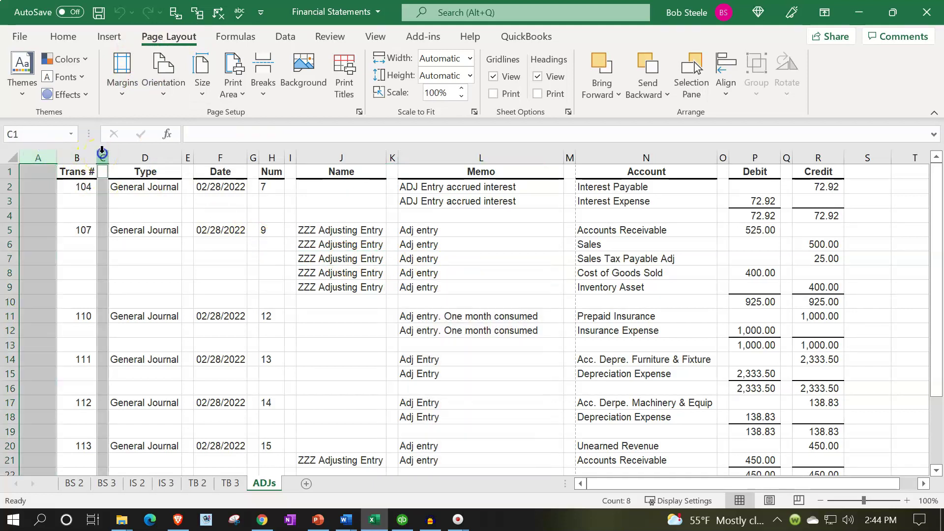
pyautogui.keyDown('ctrl'); pyautogui.click(187, 154); pyautogui.keyUp('ctrl')
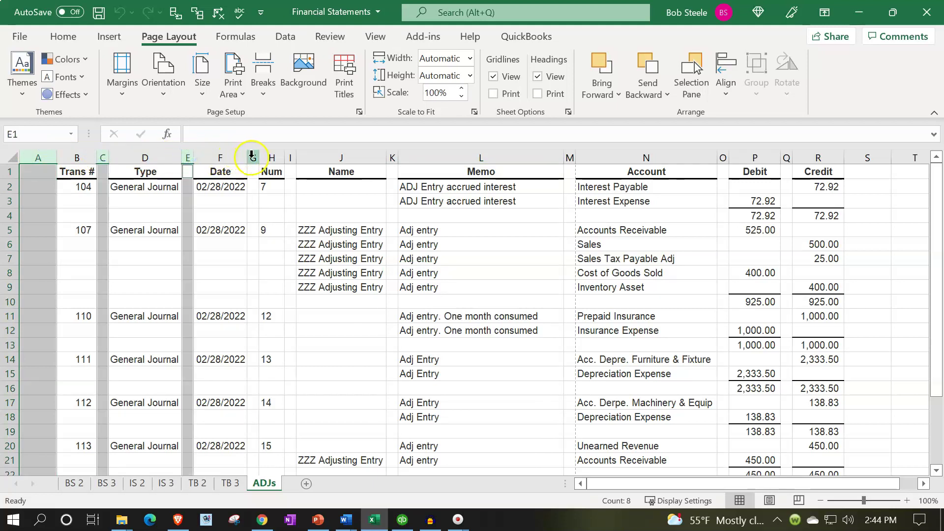
pyautogui.keyDown('ctrl'); pyautogui.click(253, 156); pyautogui.keyUp('ctrl')
pyautogui.moveTo(292, 159); pyautogui.dragTo(291, 160)
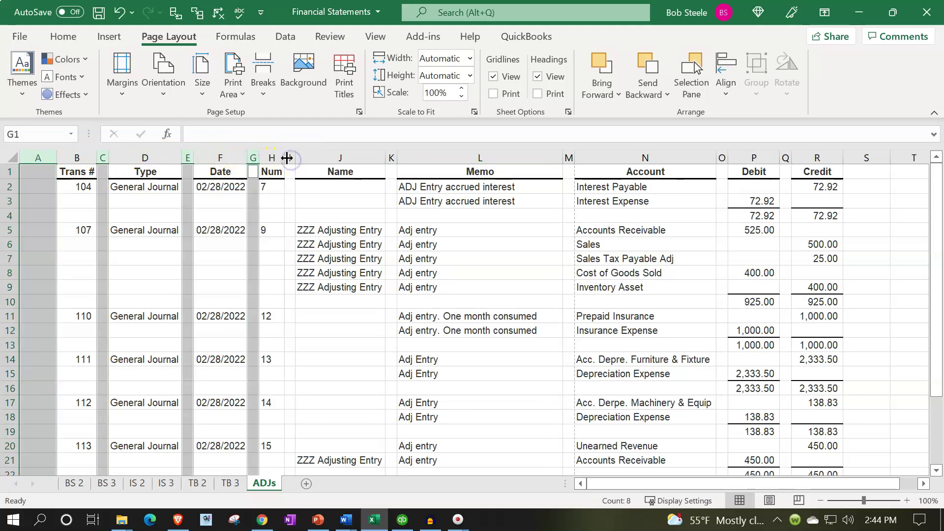
pyautogui.keyDown('ctrl'); pyautogui.click(290, 157); pyautogui.keyUp('ctrl')
pyautogui.keyDown('ctrl'); pyautogui.click(391, 156); pyautogui.keyUp('ctrl')
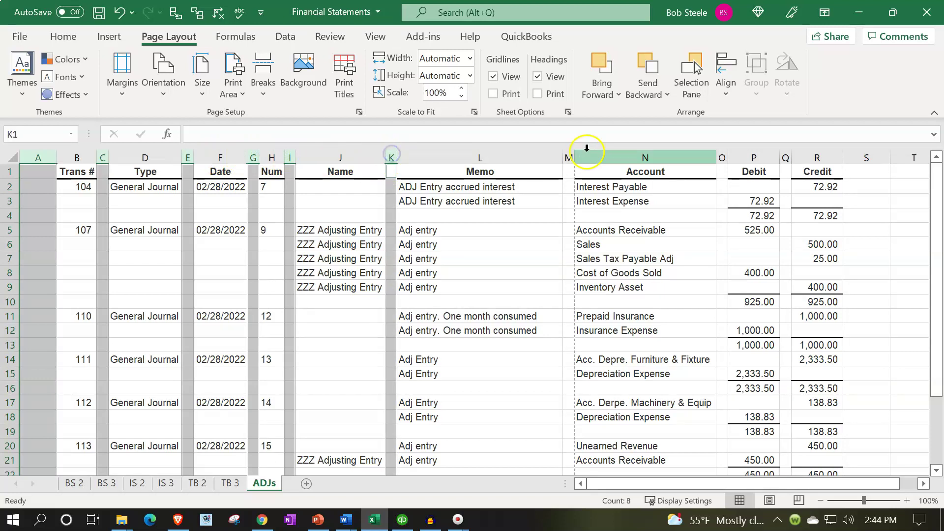
pyautogui.keyDown('ctrl'); pyautogui.click(569, 156); pyautogui.keyUp('ctrl')
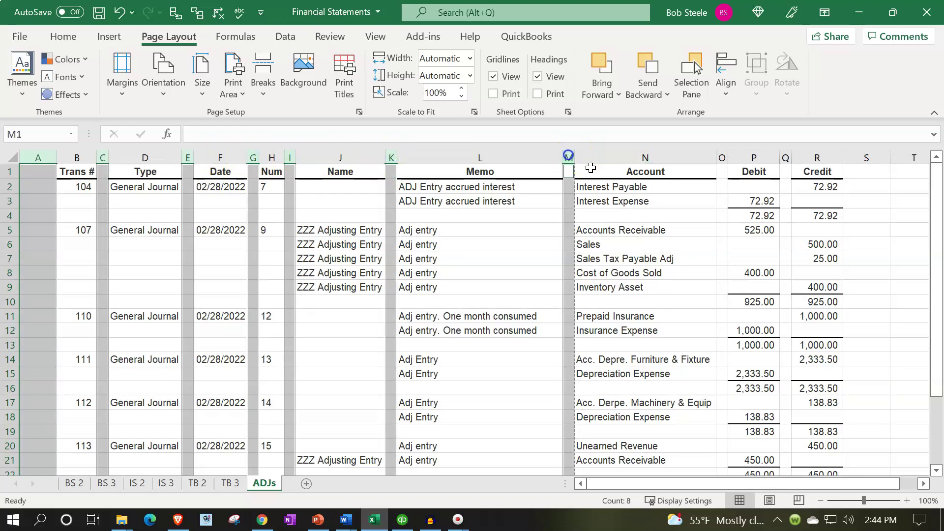
pyautogui.keyDown('ctrl'); pyautogui.click(721, 156); pyautogui.keyUp('ctrl')
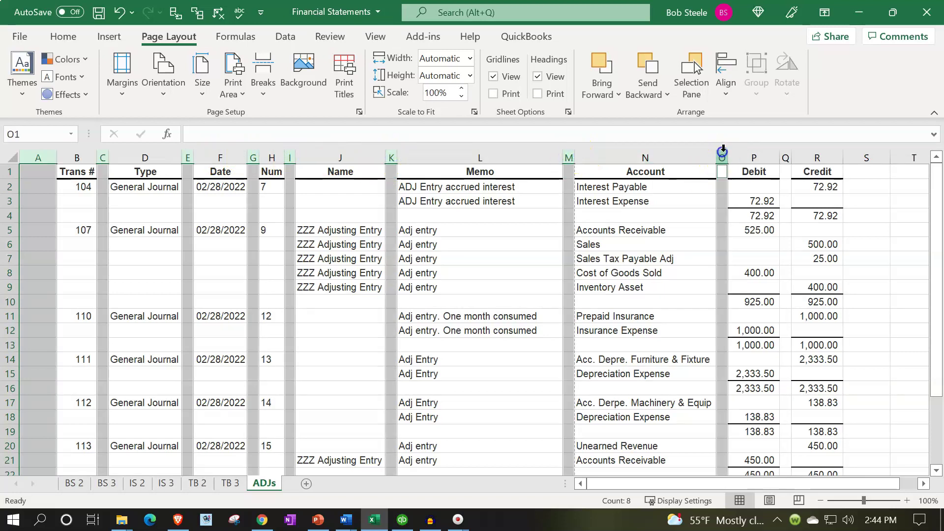
pyautogui.keyDown('ctrl'); pyautogui.click(785, 157); pyautogui.keyUp('ctrl')
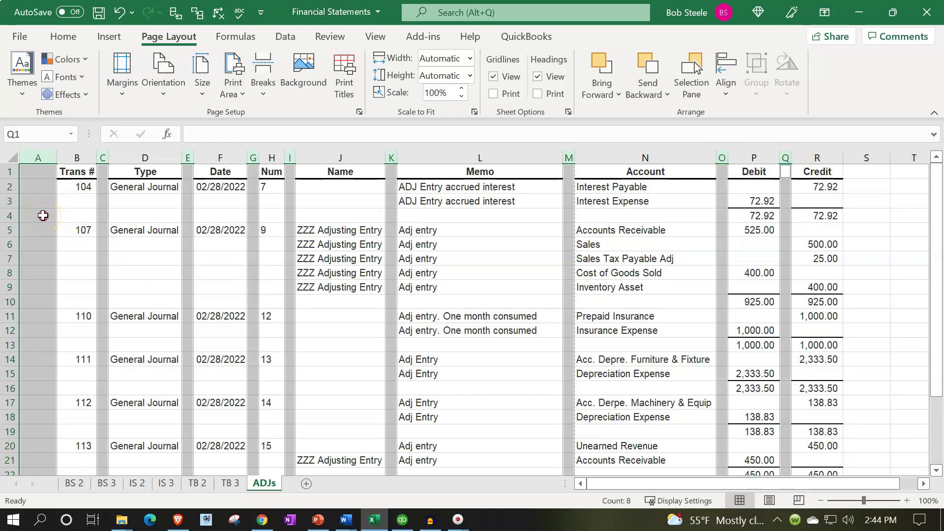
pyautogui.rightClick(43, 215)
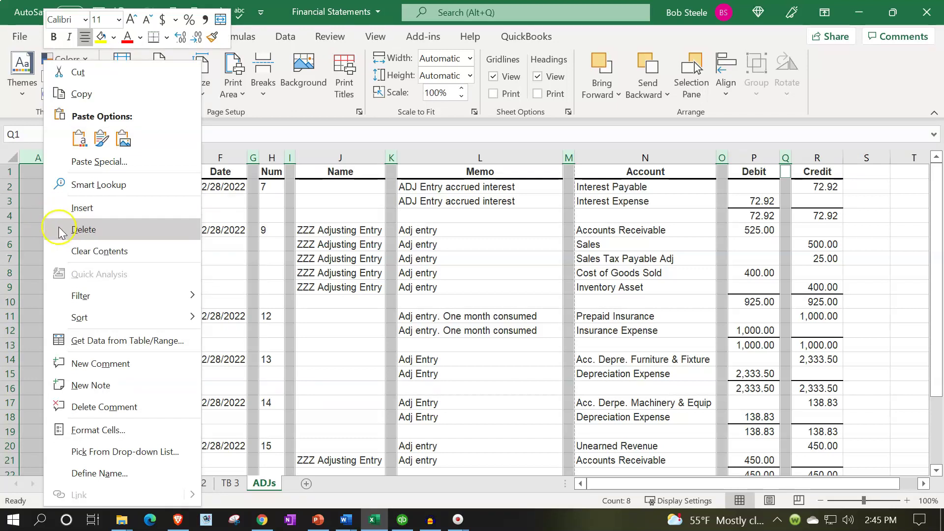
pyautogui.click(61, 232)
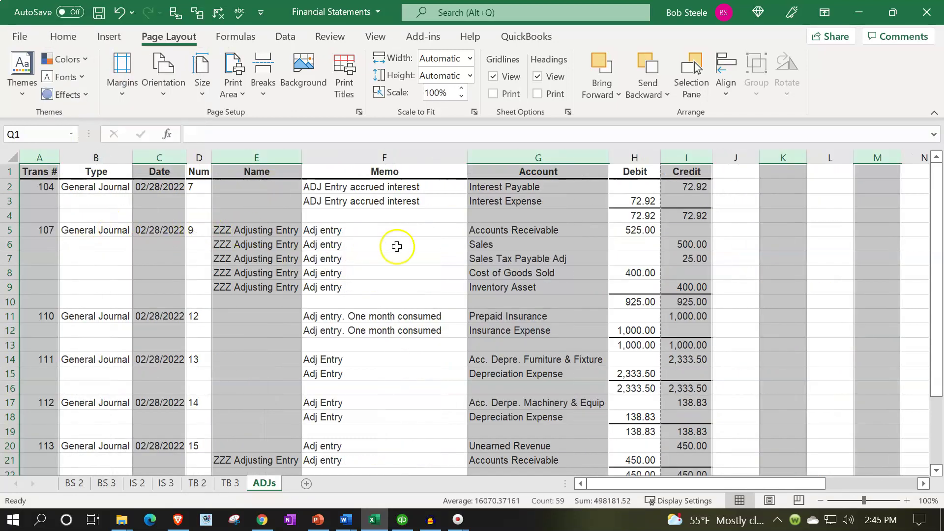
pyautogui.click(402, 243)
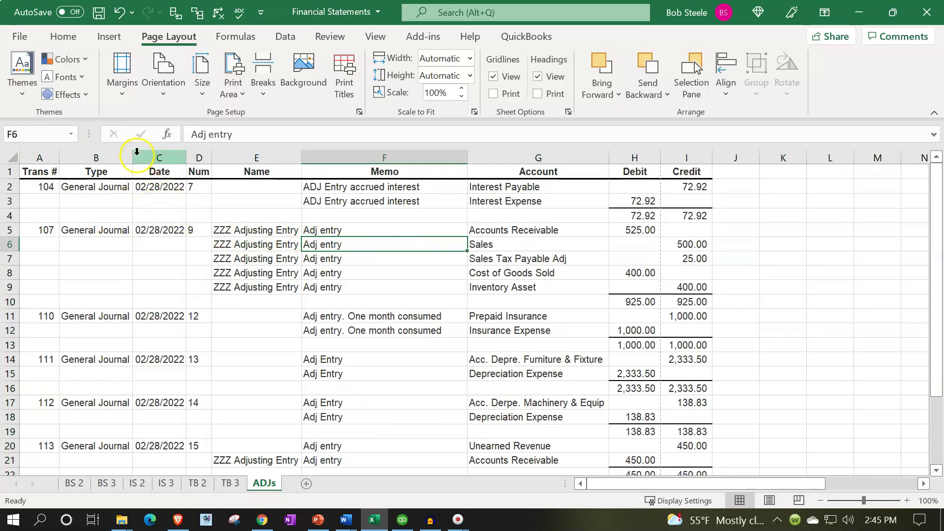
# Narrow the Type column on the ADJs sheet until the Credit column fits inside the page break.
pyautogui.moveTo(132, 156); pyautogui.dragTo(121, 163)
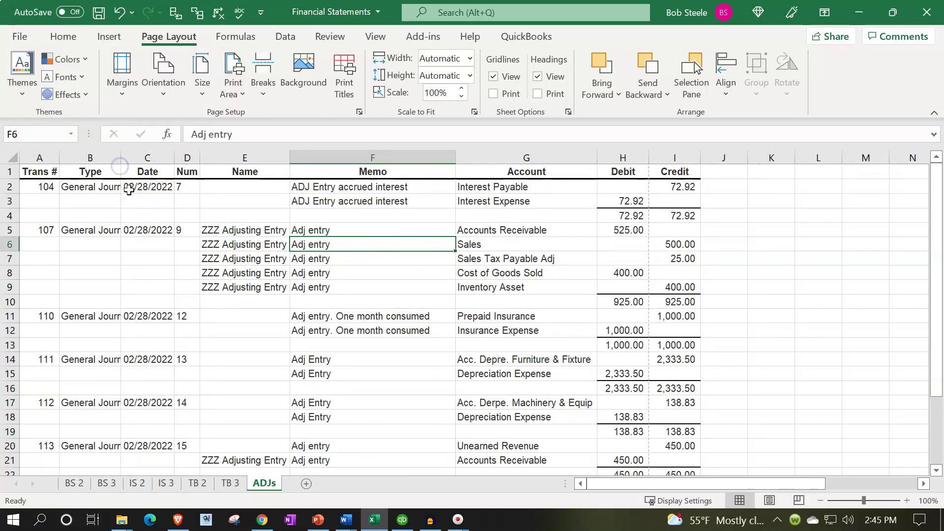
pyautogui.scroll(-3, 128, 190)
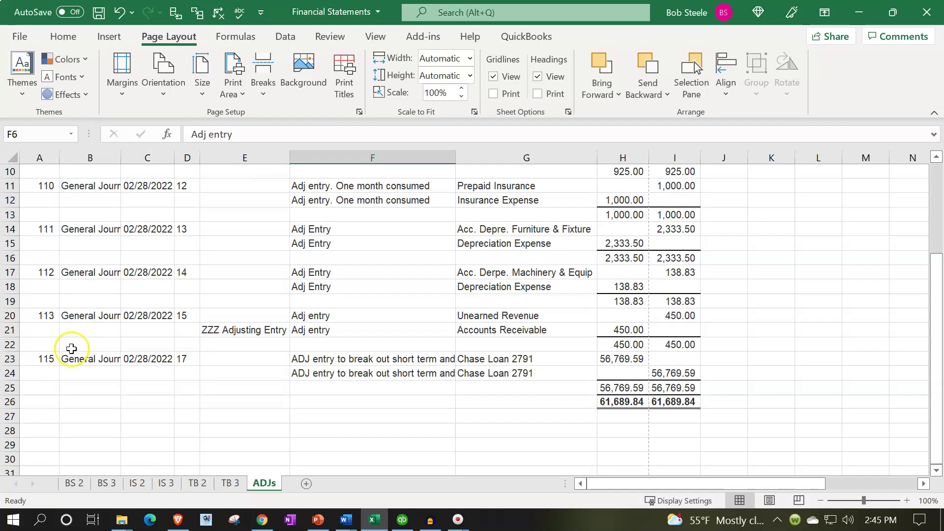
pyautogui.scroll(3, 71, 348)
pyautogui.moveTo(119, 158); pyautogui.dragTo(95, 156)
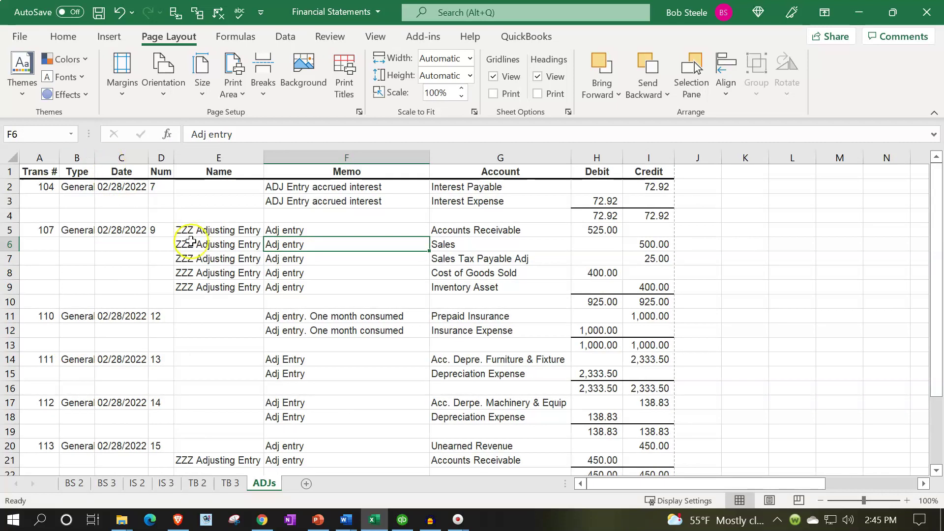
# Save and close the Financial Statements workbook, and switch back to QuickBooks.
pyautogui.click(99, 12)
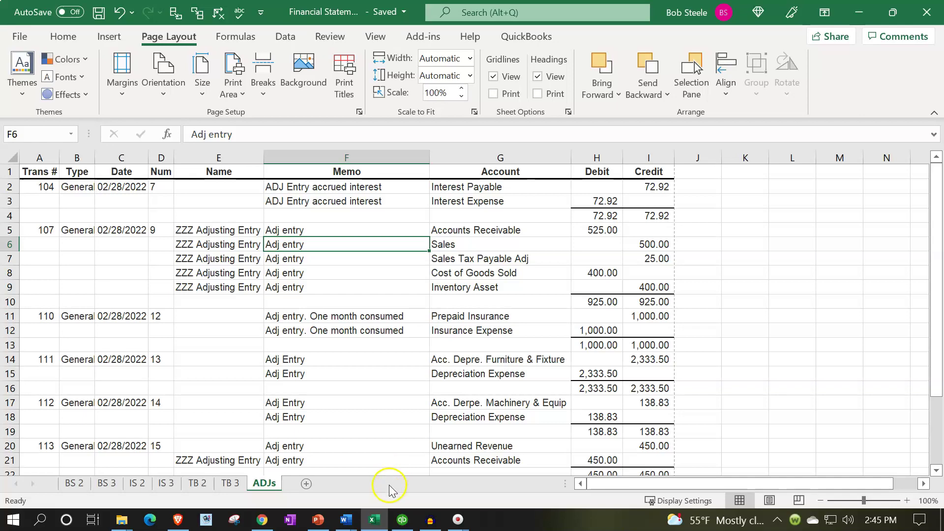
pyautogui.click(927, 12)
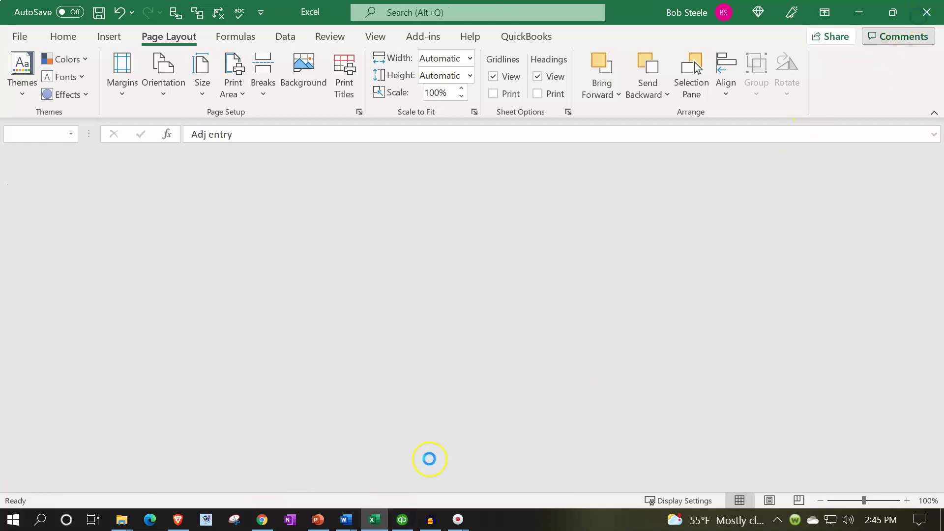
pyautogui.click(400, 524)
pyautogui.click(401, 523)
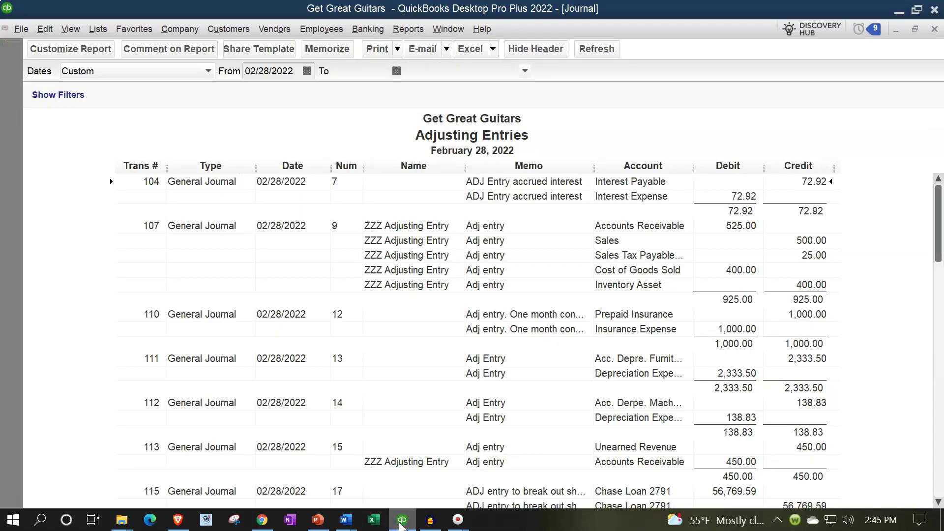
# Set both the start and end dates of the Adjusting Entries journal to 03/01/2022.
pyautogui.click(294, 69)
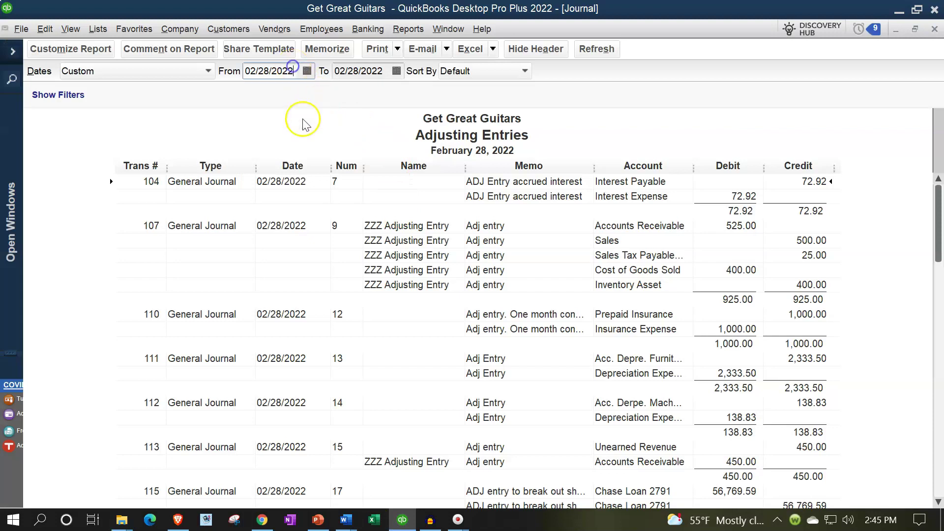
pyautogui.press('+')
pyautogui.press('Tab')
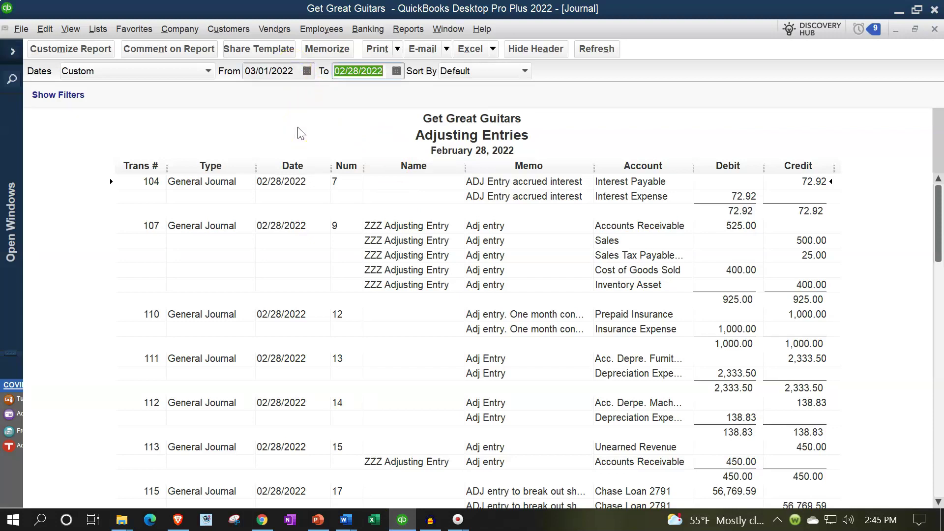
pyautogui.press('Tab')
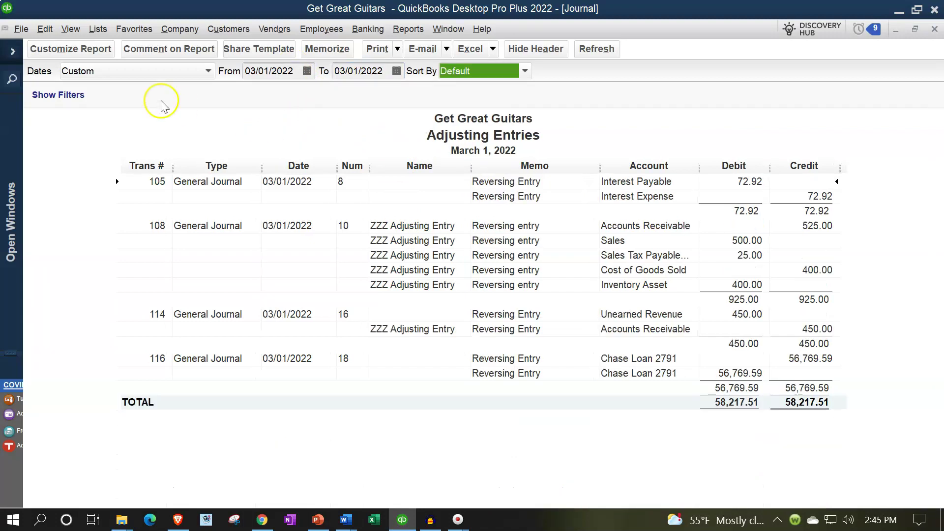
# Change the journal's report title to Reversing Entries in the header settings.
pyautogui.click(79, 48)
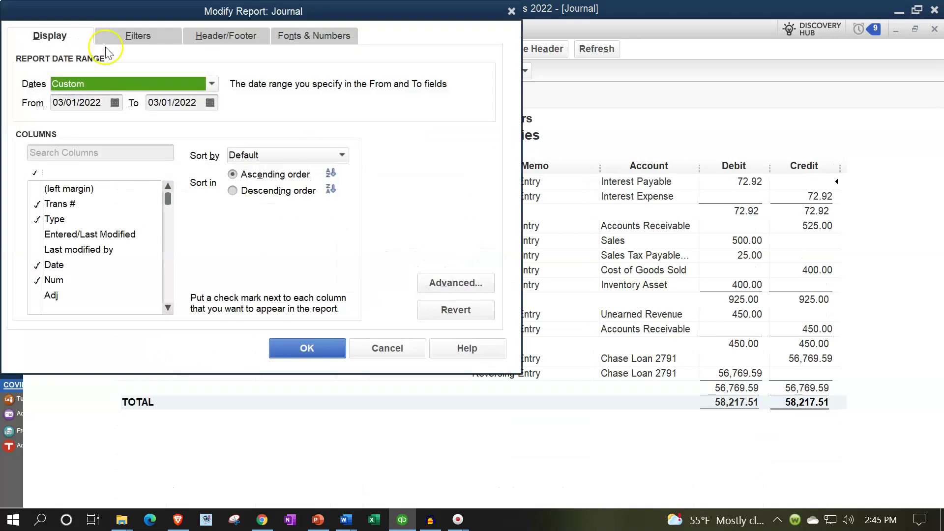
pyautogui.click(205, 37)
pyautogui.click(118, 106)
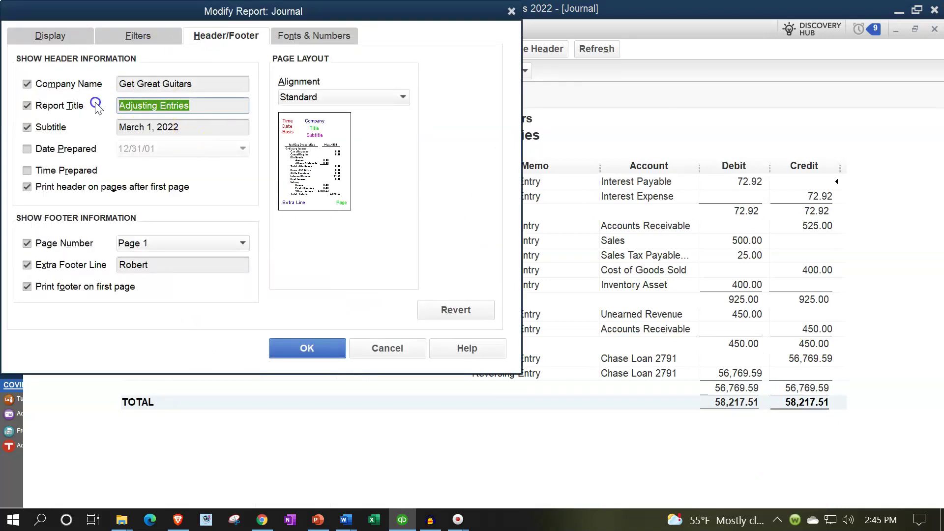
pyautogui.click(157, 105)
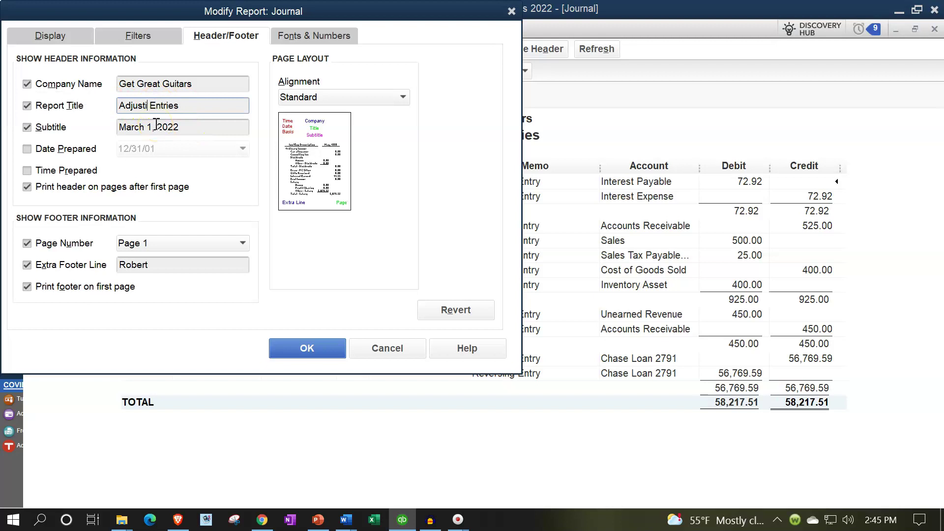
pyautogui.write('Reversing')
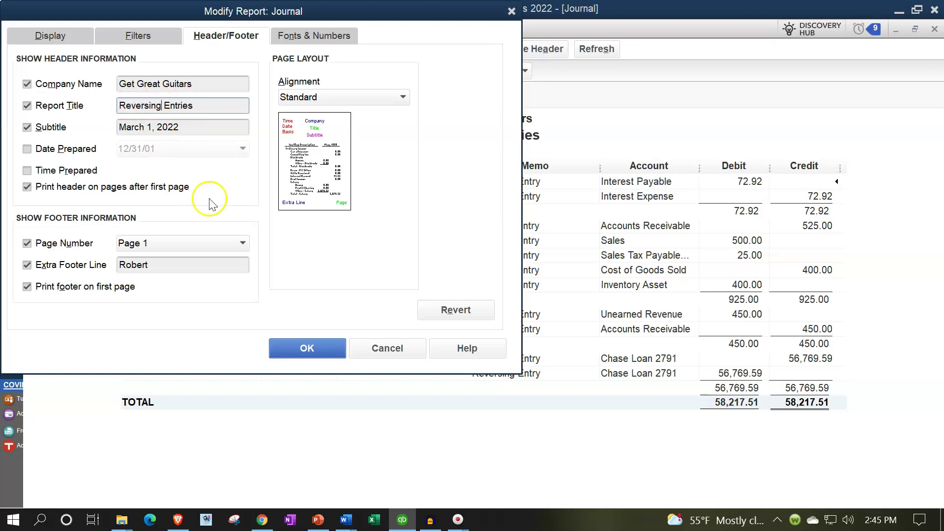
pyautogui.click(305, 347)
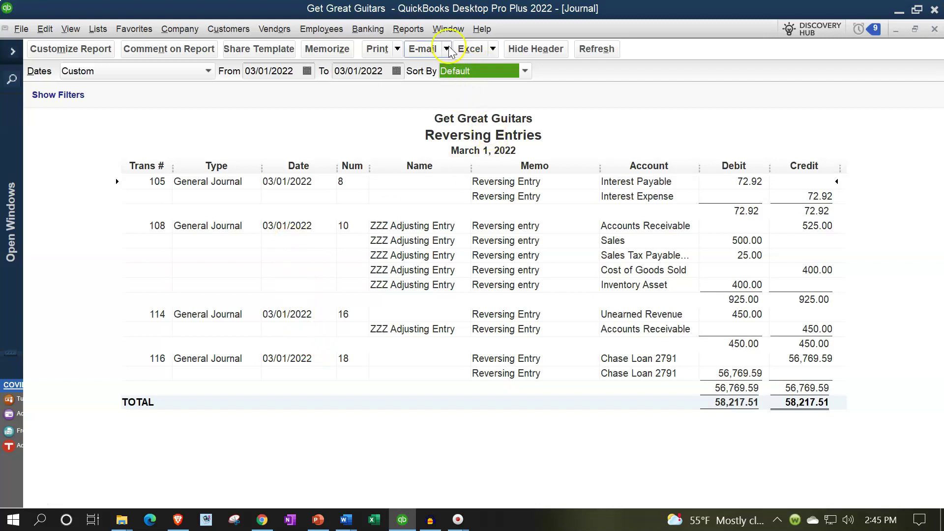
pyautogui.click(396, 50)
pyautogui.click(386, 66)
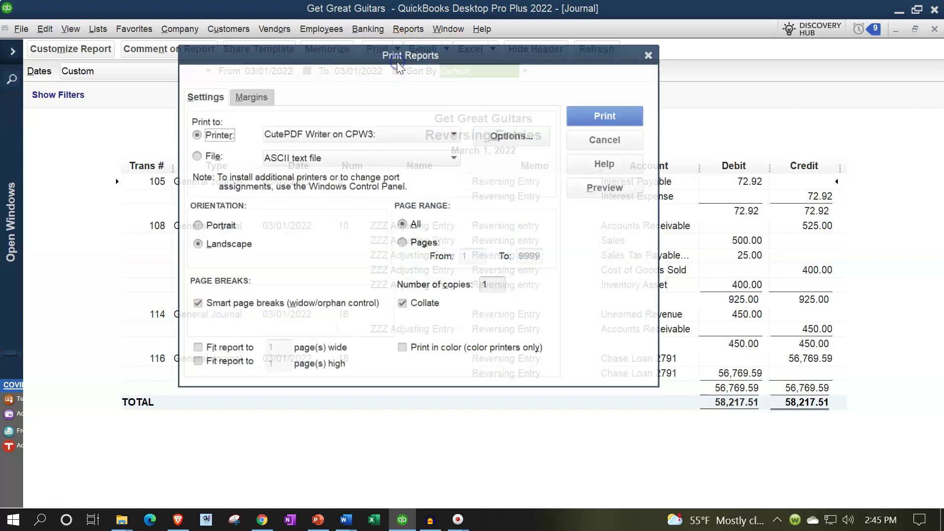
pyautogui.moveTo(457, 106); pyautogui.dragTo(501, 164)
pyautogui.click(713, 158)
# Save the journal as a PDF in the Reports folder, with a file name beginning "Reversing Entries 03".
pyautogui.click(396, 49)
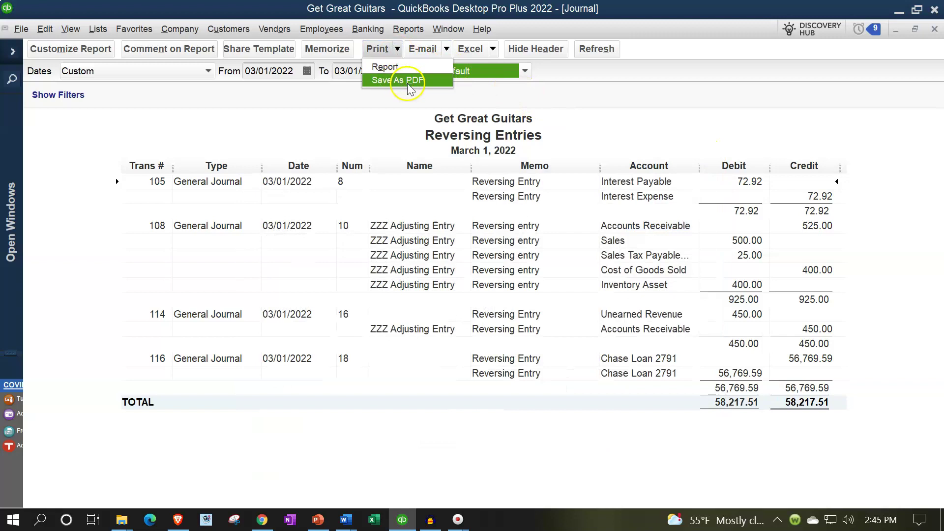
pyautogui.click(408, 84)
pyautogui.moveTo(302, 47); pyautogui.dragTo(561, 182)
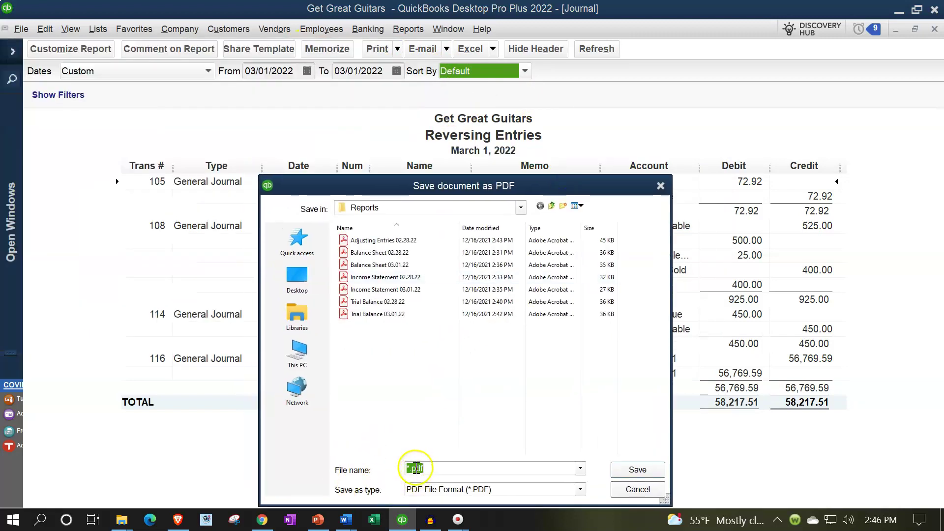
pyautogui.click(415, 468)
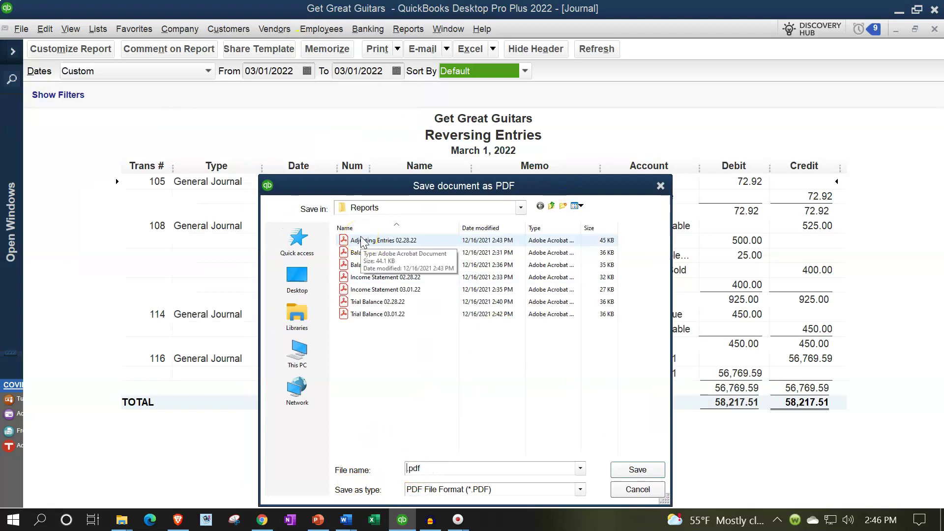
pyautogui.write('re')
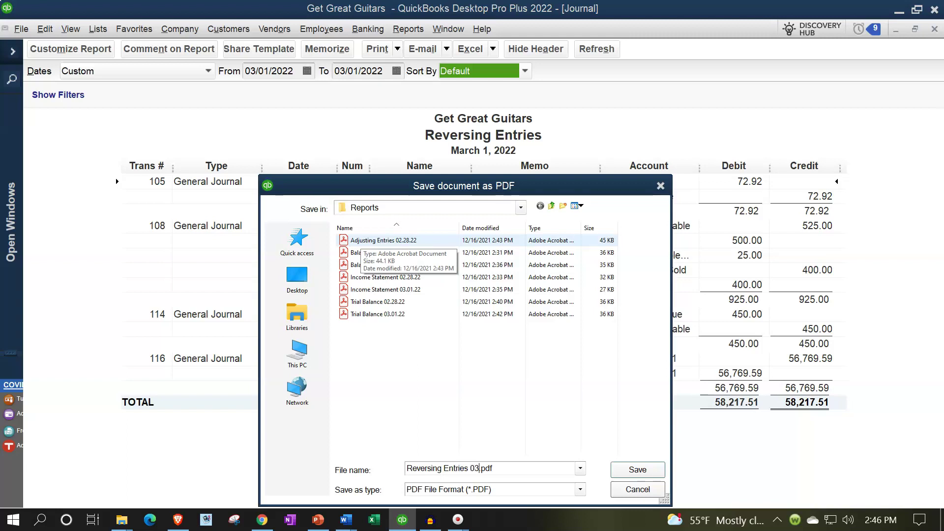
pyautogui.press('Return')
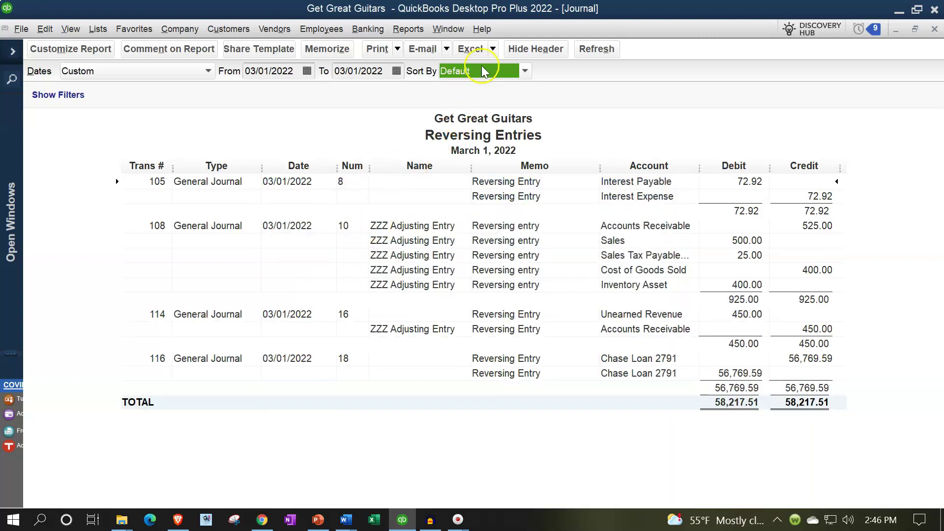
# Export the Reversing Entries journal to a new worksheet in the existing Financial Statements workbook and maximize the Excel window.
pyautogui.click(492, 50)
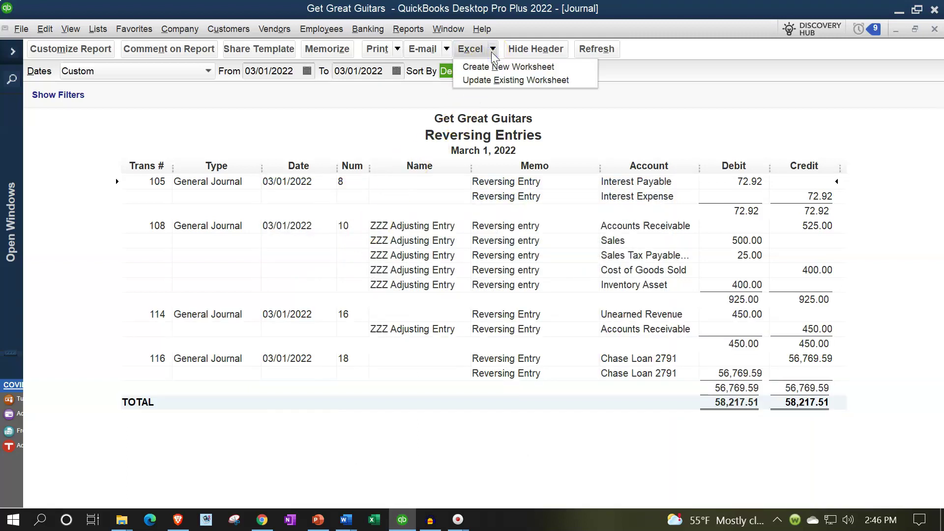
pyautogui.click(489, 64)
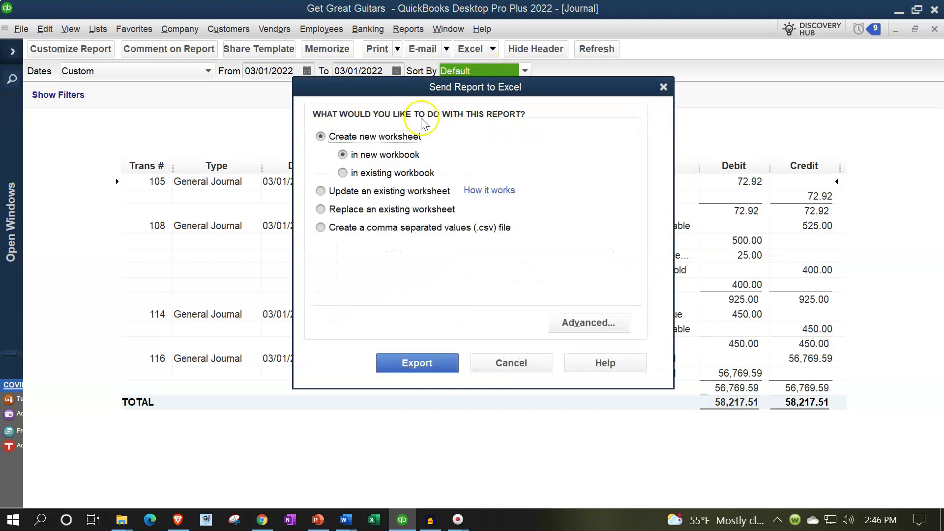
pyautogui.click(368, 176)
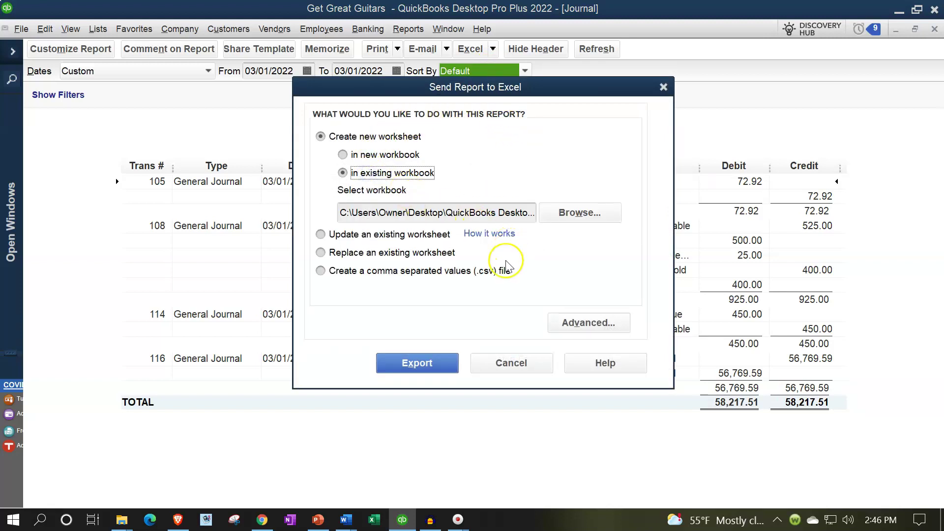
pyautogui.click(421, 362)
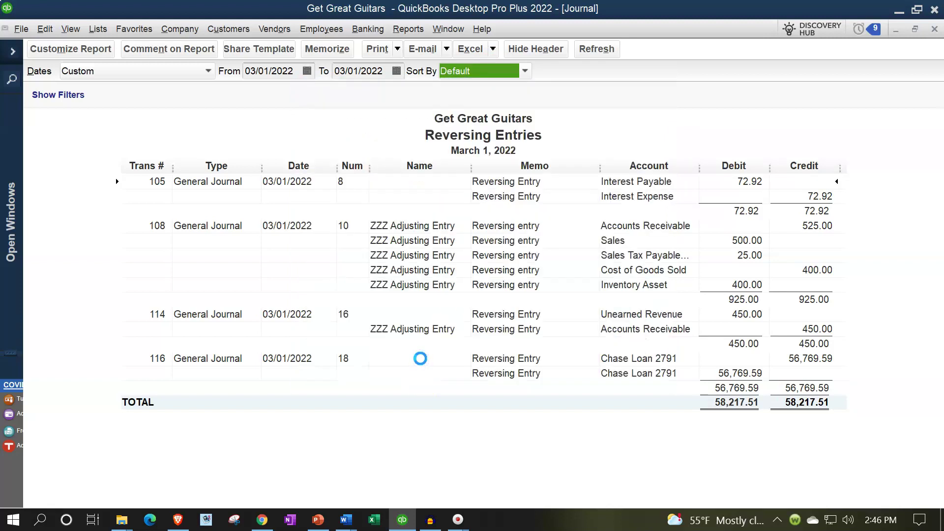
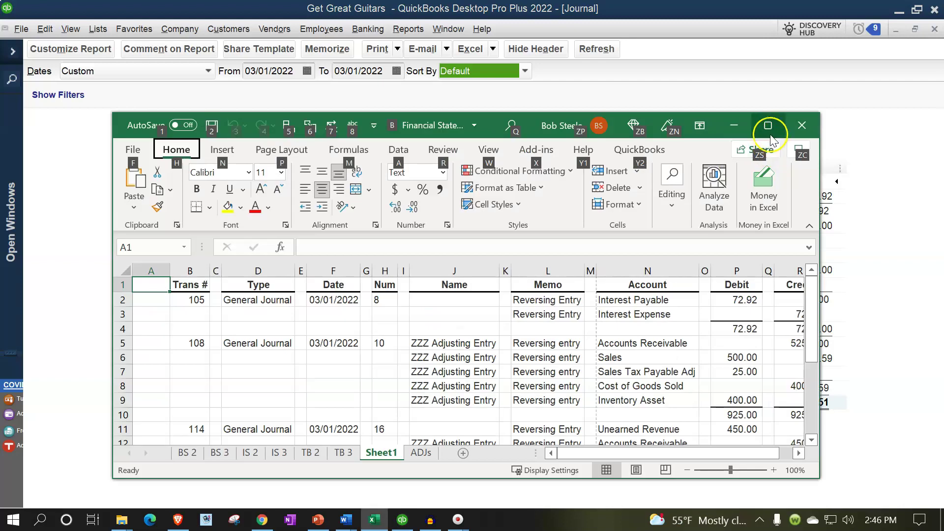
pyautogui.click(772, 126)
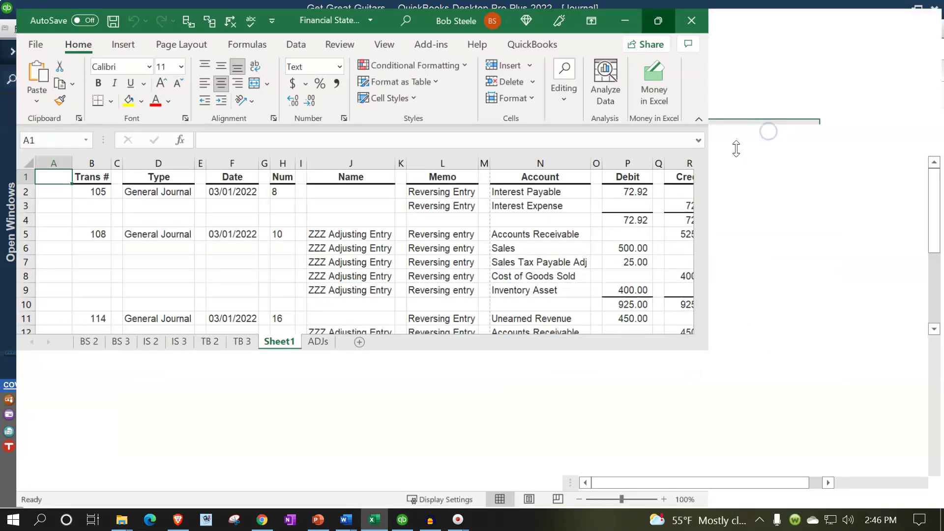
# Move the exported Sheet1 after the ADJs sheet and rename it Reversing.
pyautogui.click(393, 358)
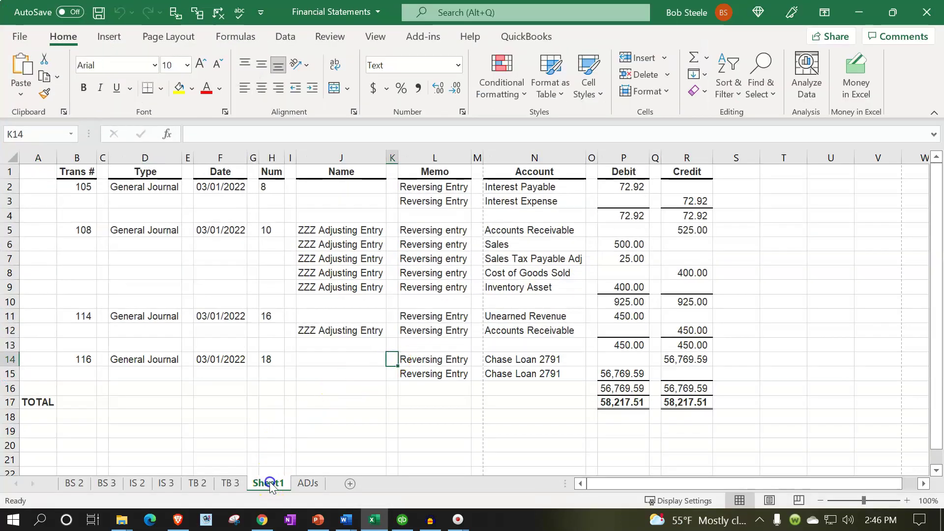
pyautogui.moveTo(329, 486); pyautogui.dragTo(316, 481)
pyautogui.write('Reversing')
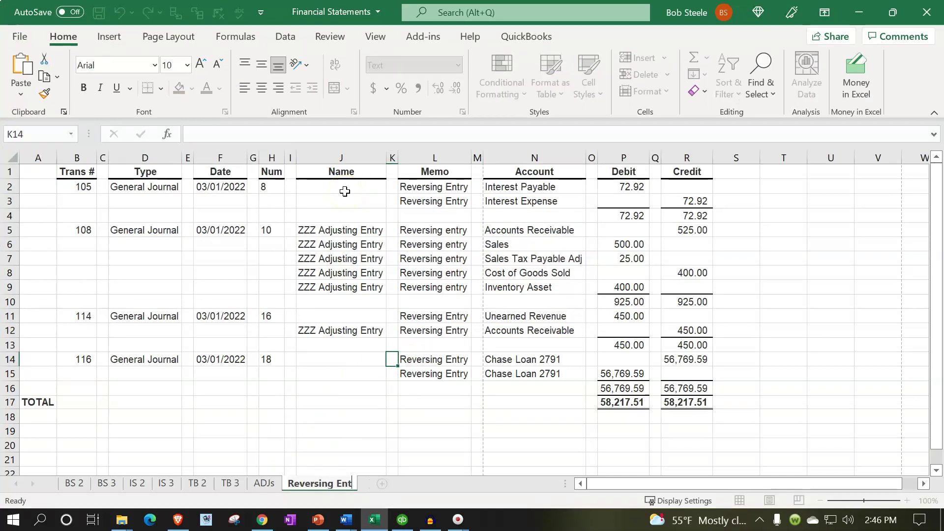
pyautogui.click(345, 191)
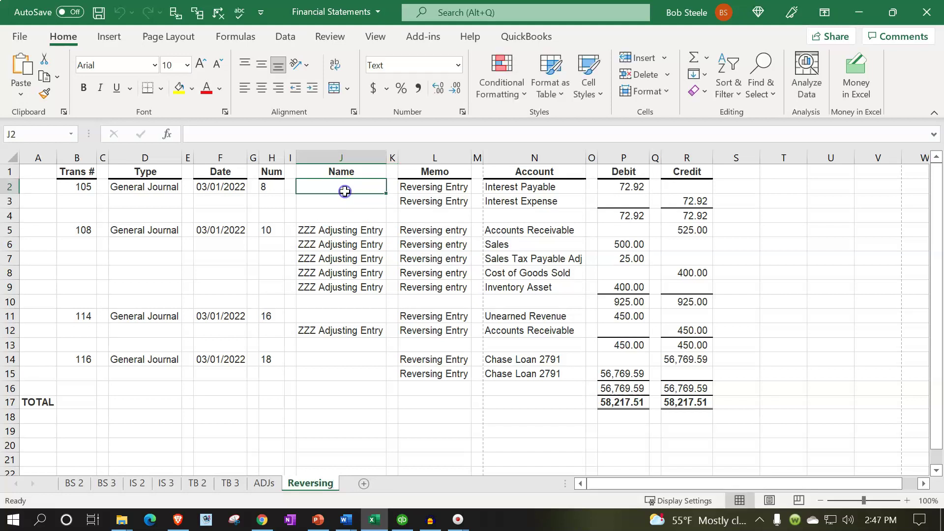
# Set the Reversing sheet's page orientation to landscape.
pyautogui.click(175, 36)
pyautogui.click(149, 73)
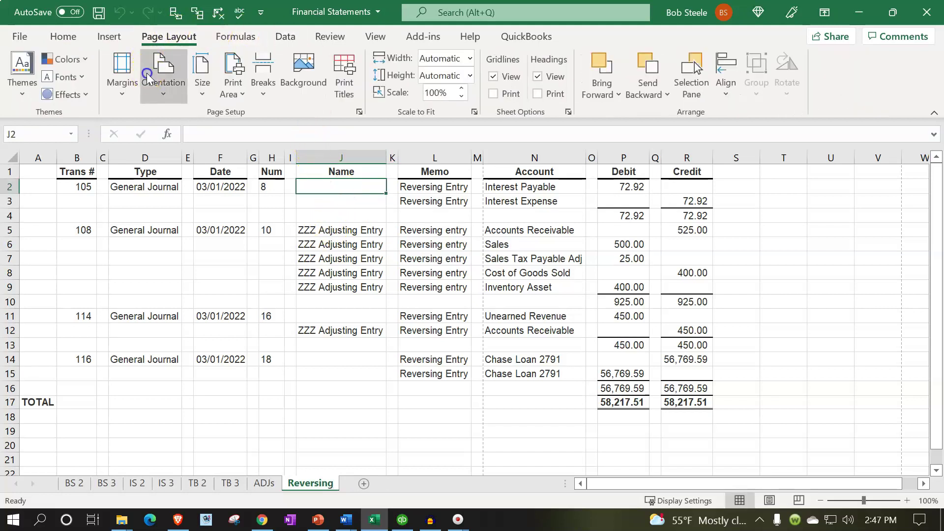
pyautogui.click(179, 160)
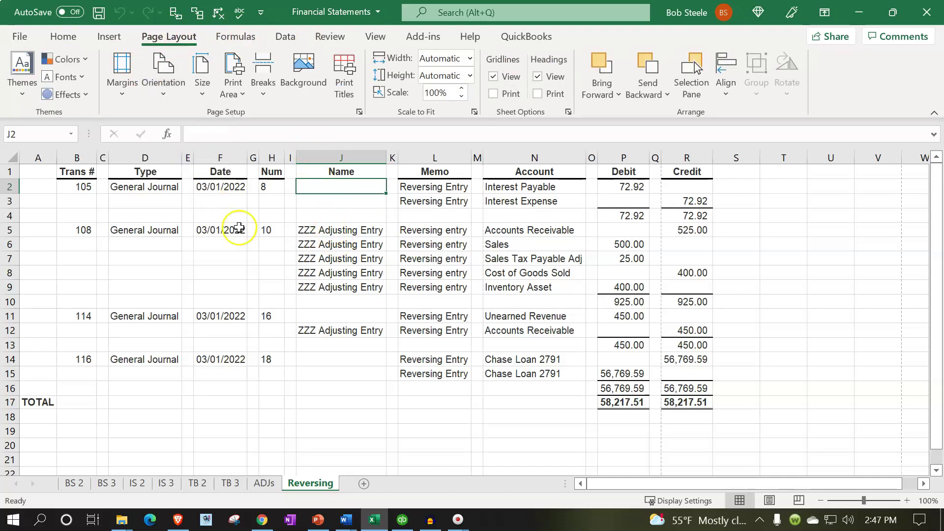
pyautogui.click(269, 257)
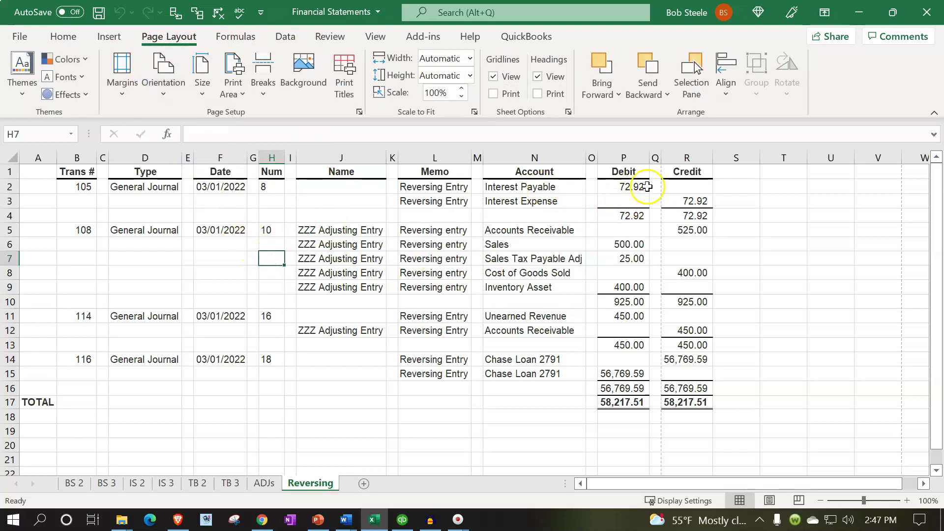
# Delete columns A, C, E, G, I, K, M, O and Q from the Reversing sheet.
pyautogui.click(655, 158)
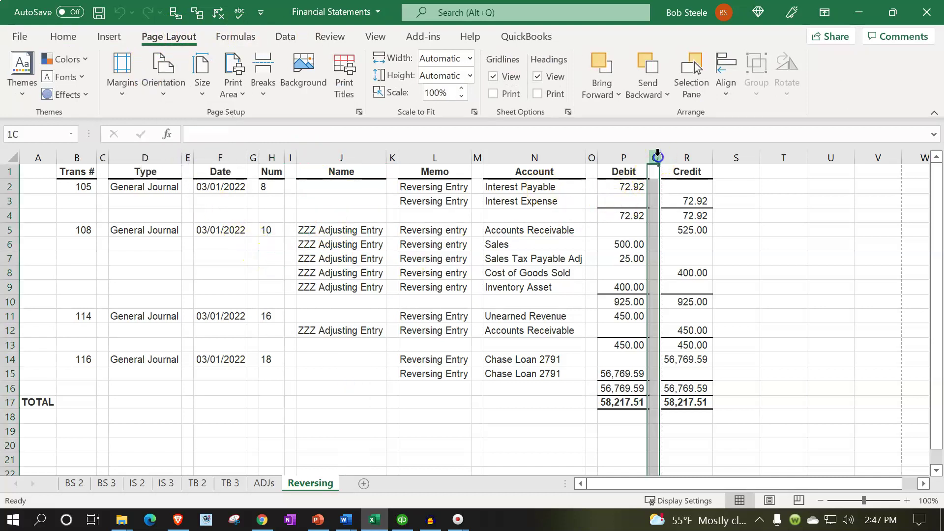
pyautogui.keyDown('ctrl'); pyautogui.click(592, 157); pyautogui.keyUp('ctrl')
pyautogui.keyDown('ctrl'); pyautogui.click(477, 158); pyautogui.keyUp('ctrl')
pyautogui.keyDown('ctrl'); pyautogui.click(394, 157); pyautogui.keyUp('ctrl')
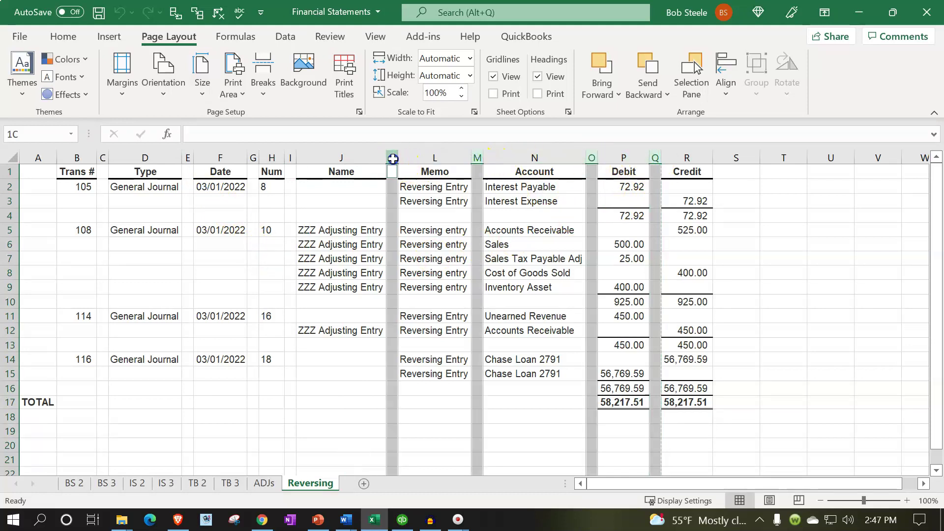
pyautogui.keyDown('ctrl'); pyautogui.click(291, 157); pyautogui.keyUp('ctrl')
pyautogui.keyDown('ctrl'); pyautogui.click(253, 157); pyautogui.keyUp('ctrl')
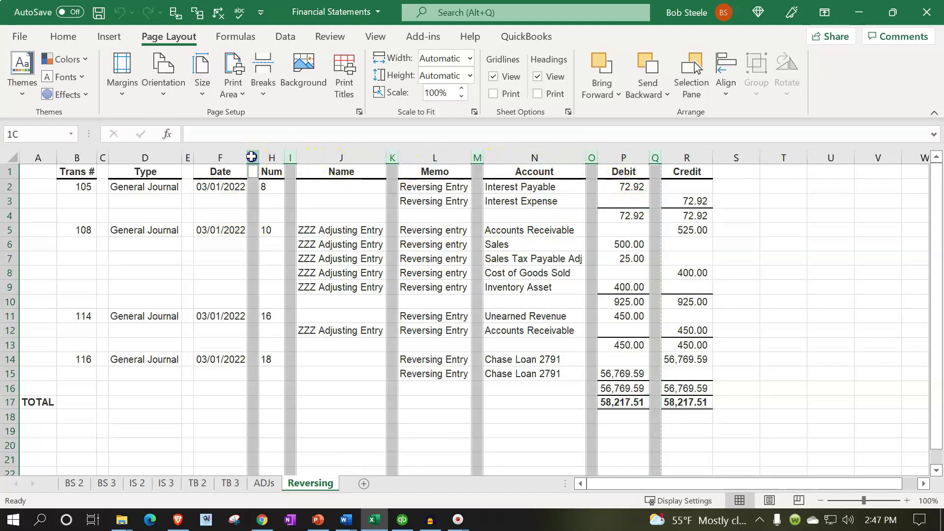
pyautogui.keyDown('ctrl'); pyautogui.click(188, 157); pyautogui.keyUp('ctrl')
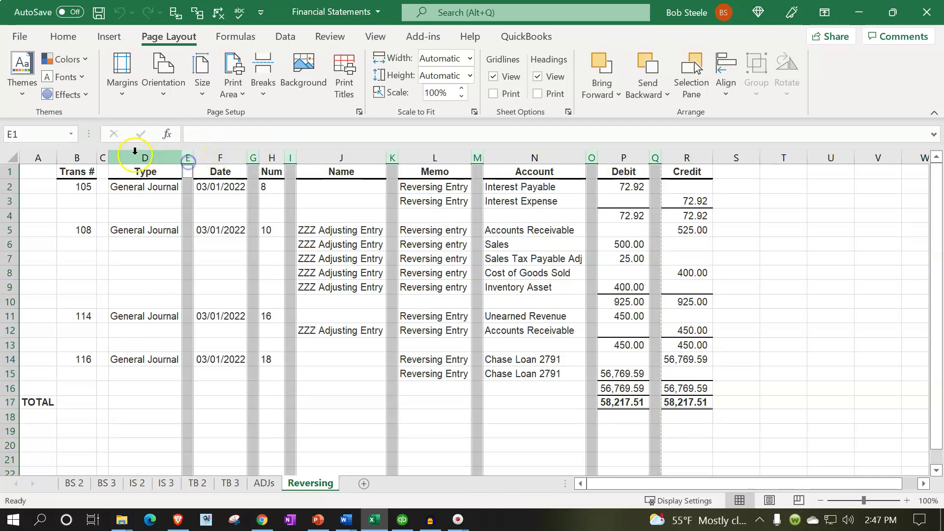
pyautogui.keyDown('ctrl'); pyautogui.click(103, 158); pyautogui.keyUp('ctrl')
pyautogui.keyDown('ctrl'); pyautogui.click(34, 158); pyautogui.keyUp('ctrl')
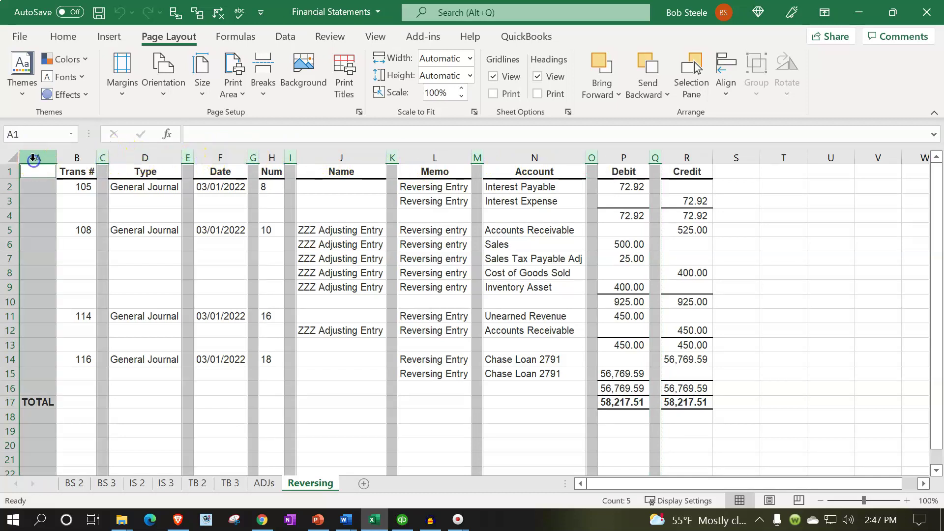
pyautogui.rightClick(43, 209)
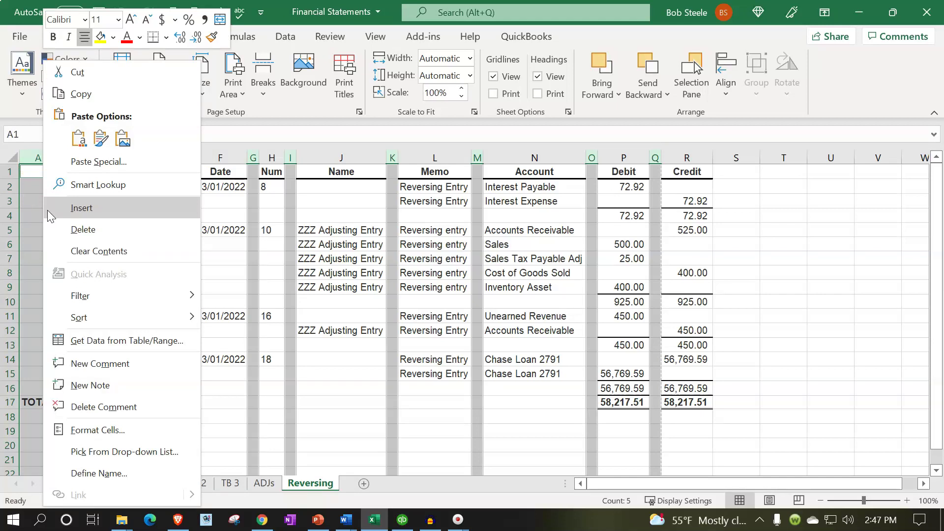
pyautogui.click(55, 228)
pyautogui.click(204, 246)
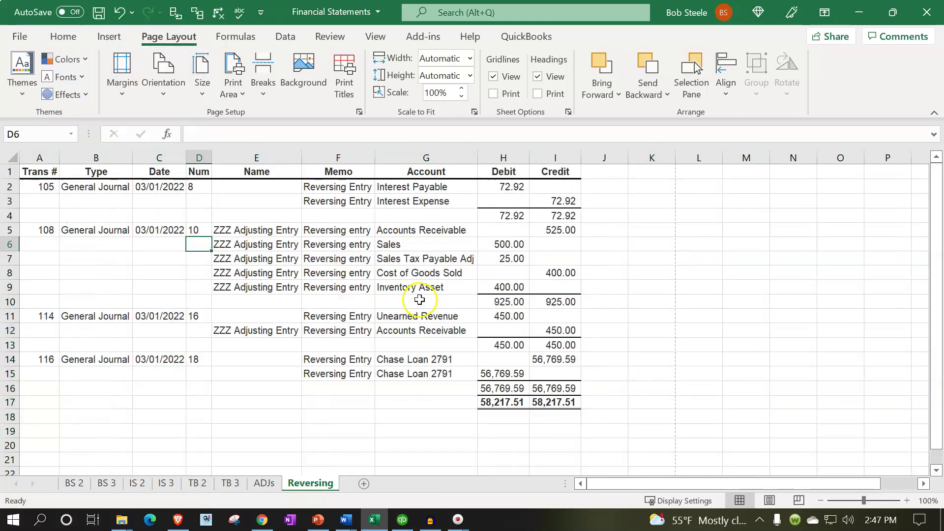
# Save the workbook and set up printing of the entire workbook with CutePDF Writer as the printer.
pyautogui.click(99, 13)
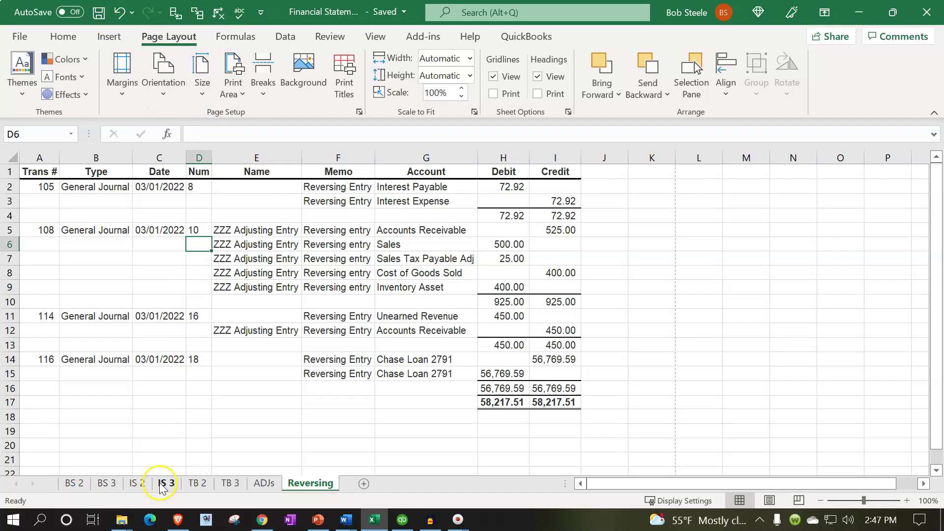
pyautogui.click(175, 331)
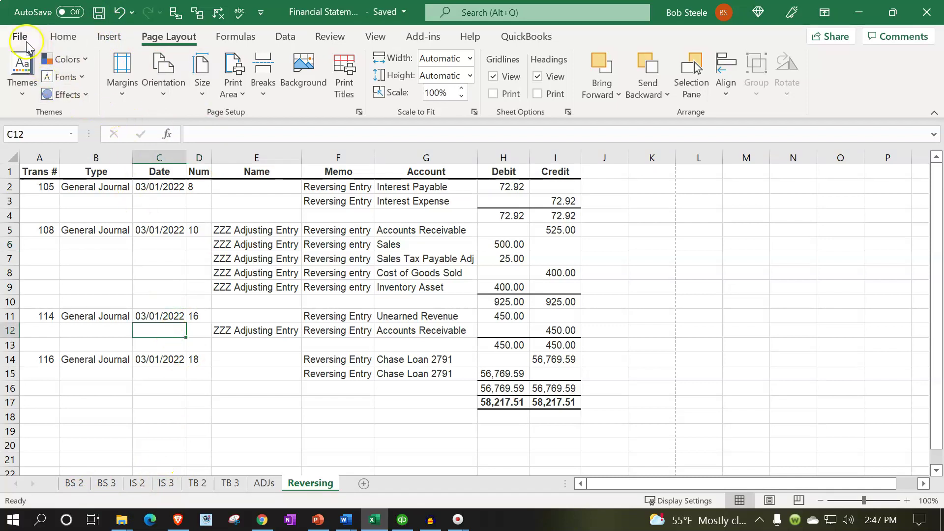
pyautogui.click(22, 39)
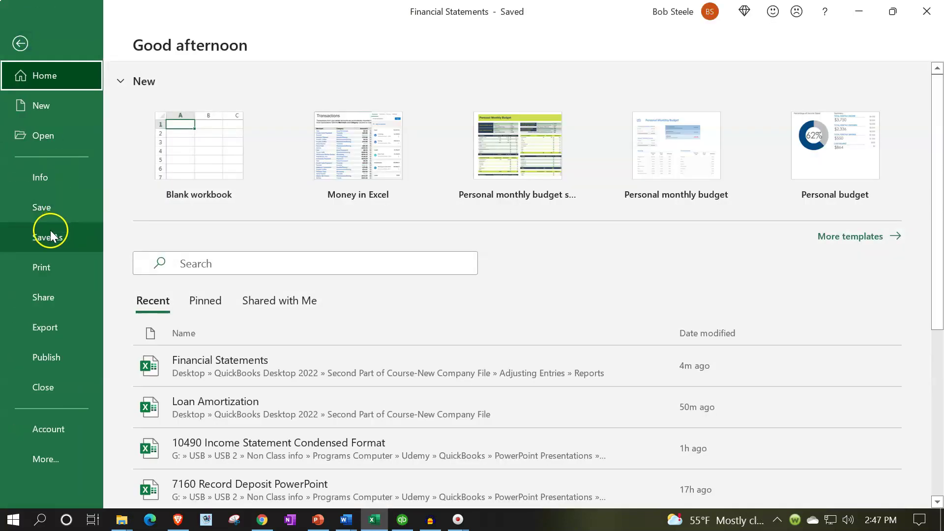
pyautogui.click(49, 266)
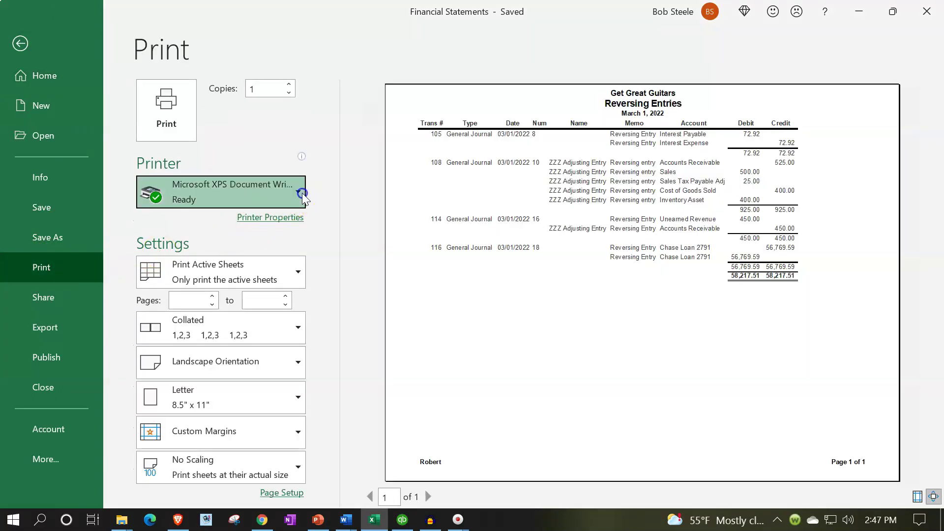
pyautogui.click(302, 193)
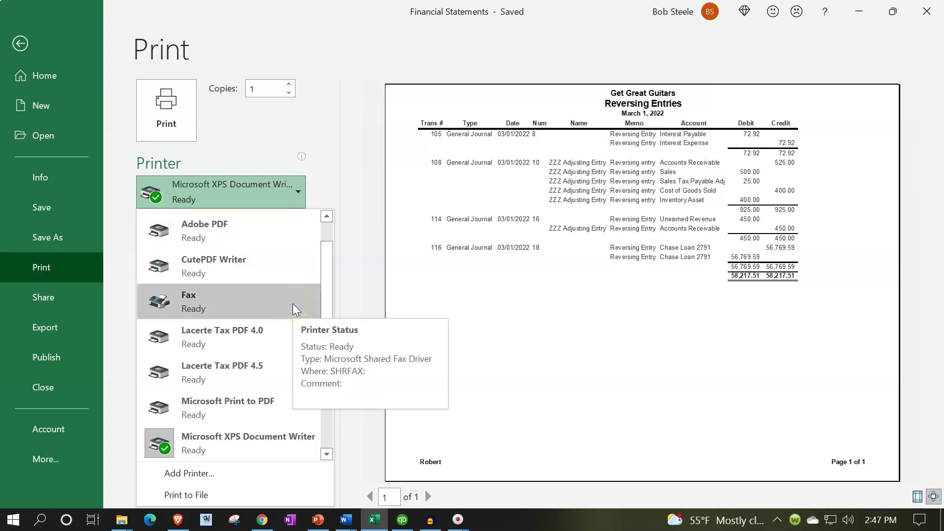
pyautogui.click(239, 270)
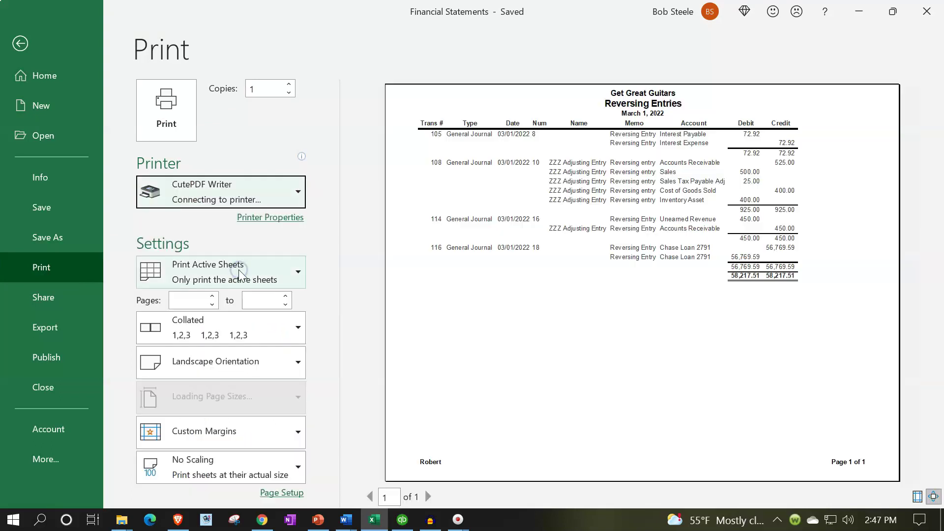
pyautogui.click(293, 276)
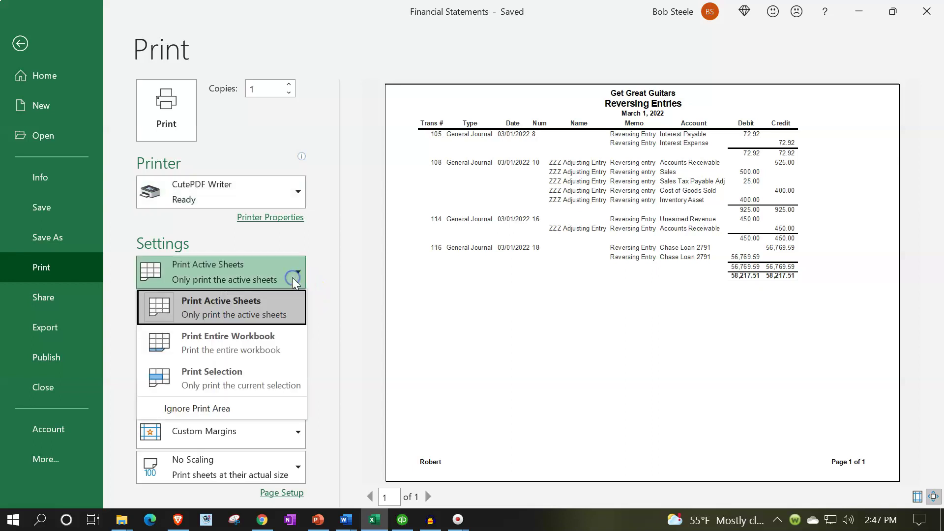
pyautogui.click(269, 343)
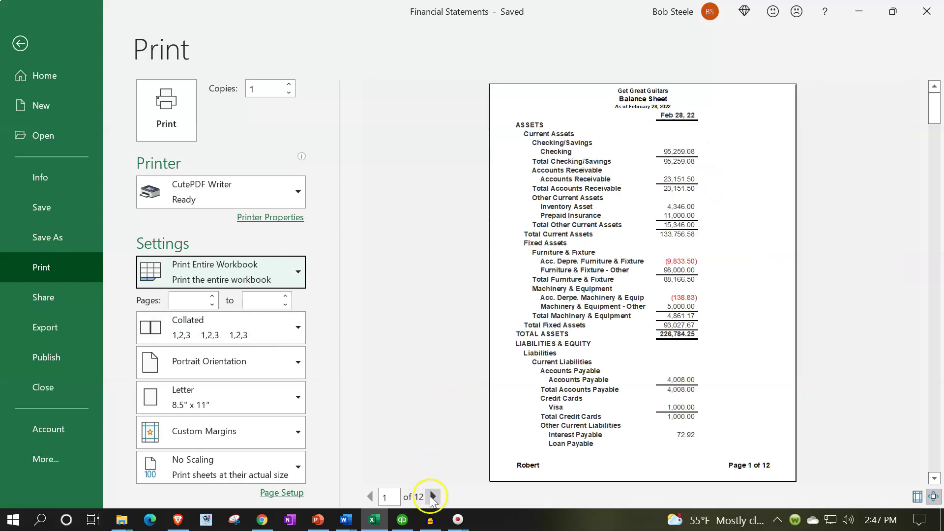
# Page through the print preview of the entire workbook to check the balance sheets, income statements, trial balances and entry journals.
pyautogui.click(432, 497)
pyautogui.click(432, 497)
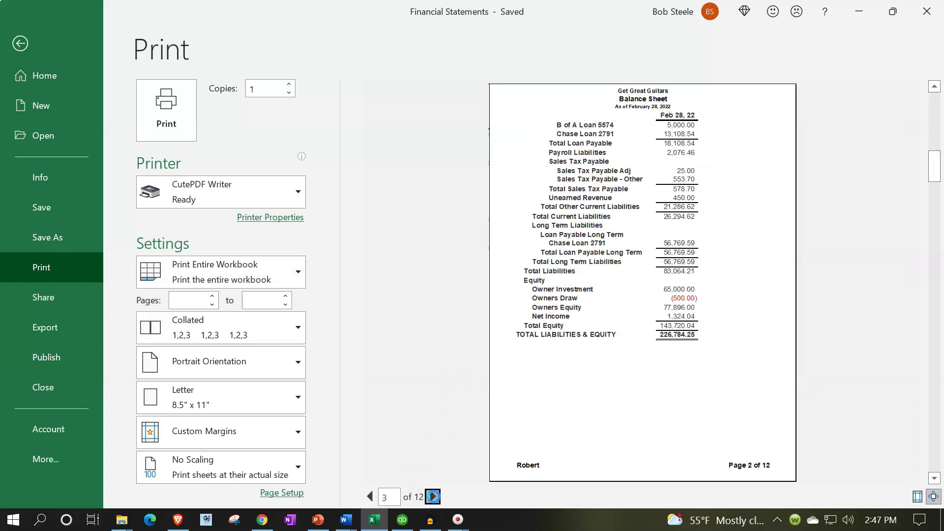
pyautogui.click(433, 496)
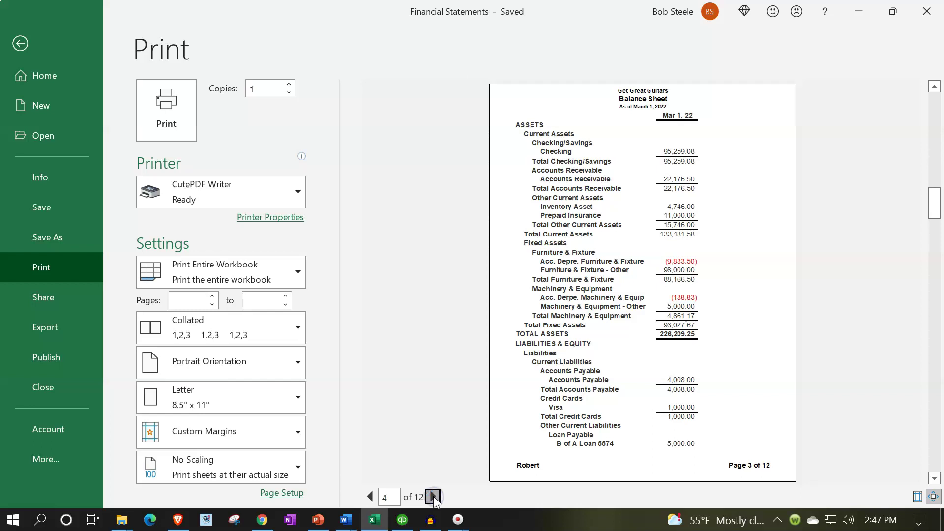
pyautogui.click(432, 496)
pyautogui.click(432, 497)
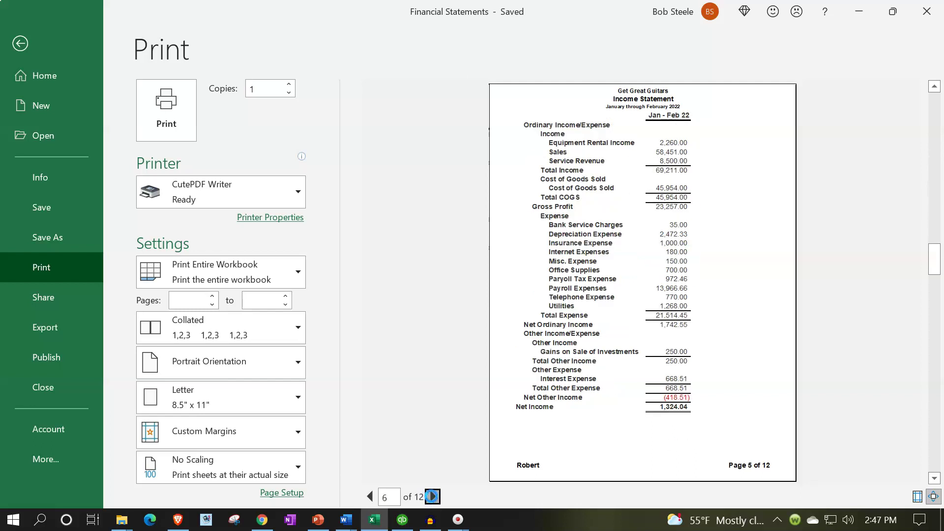
pyautogui.click(432, 496)
pyautogui.click(432, 497)
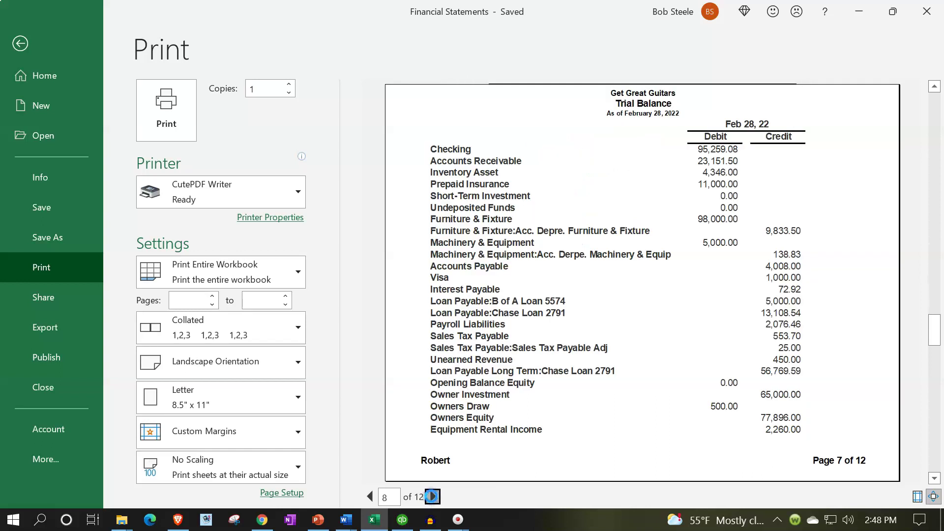
pyautogui.click(433, 497)
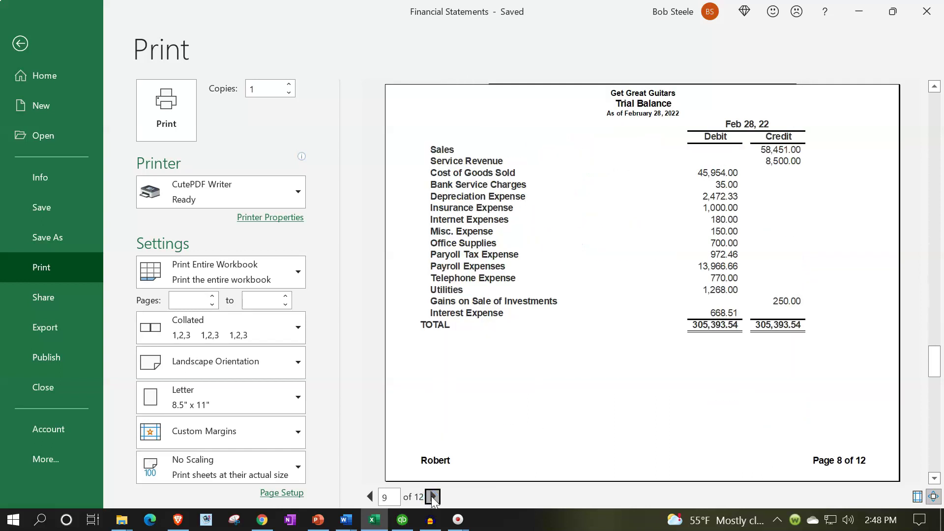
pyautogui.click(432, 497)
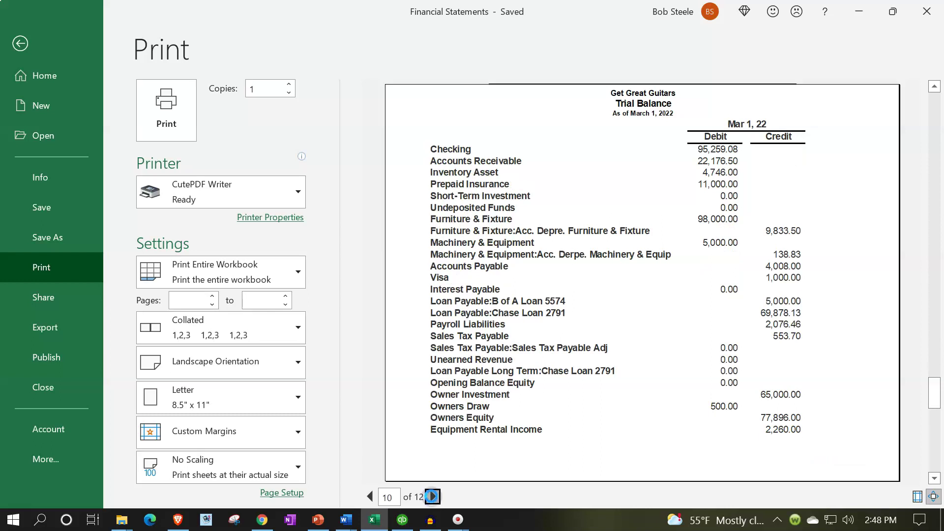
pyautogui.click(433, 496)
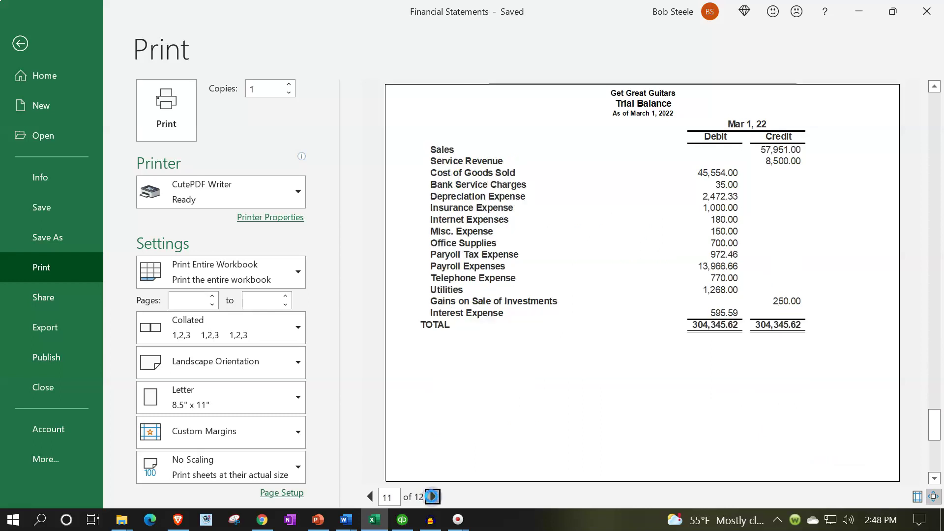
pyautogui.click(432, 496)
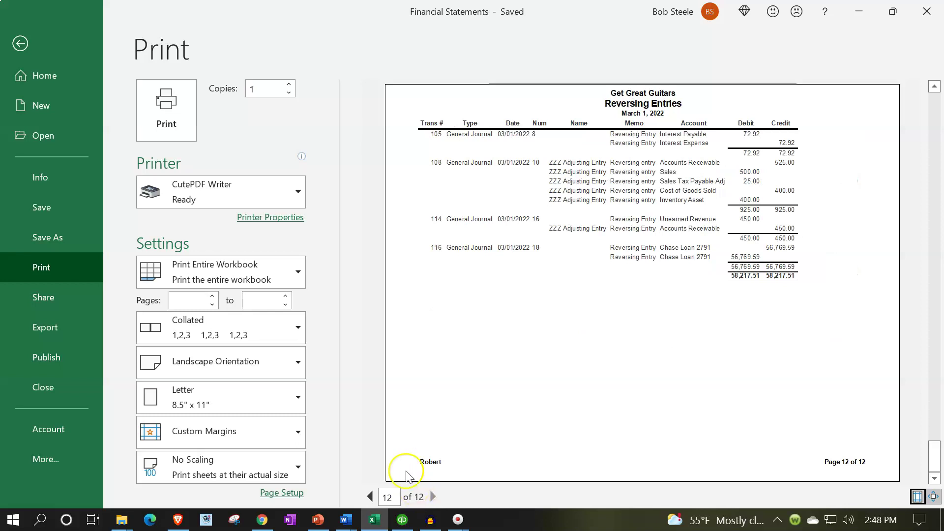
# Print the entire workbook to a PDF named Financial Statements in the Month Two Reports folder and minimize Excel.
pyautogui.click(172, 116)
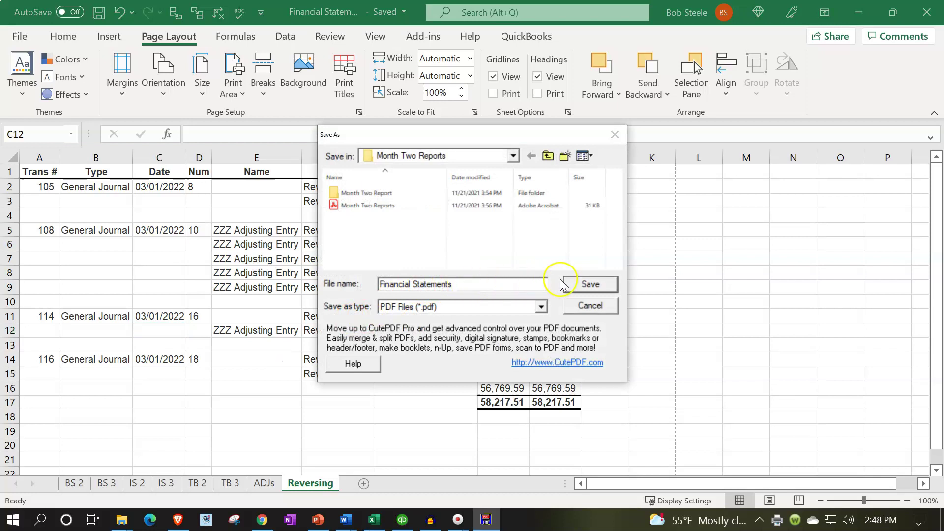
pyautogui.click(577, 284)
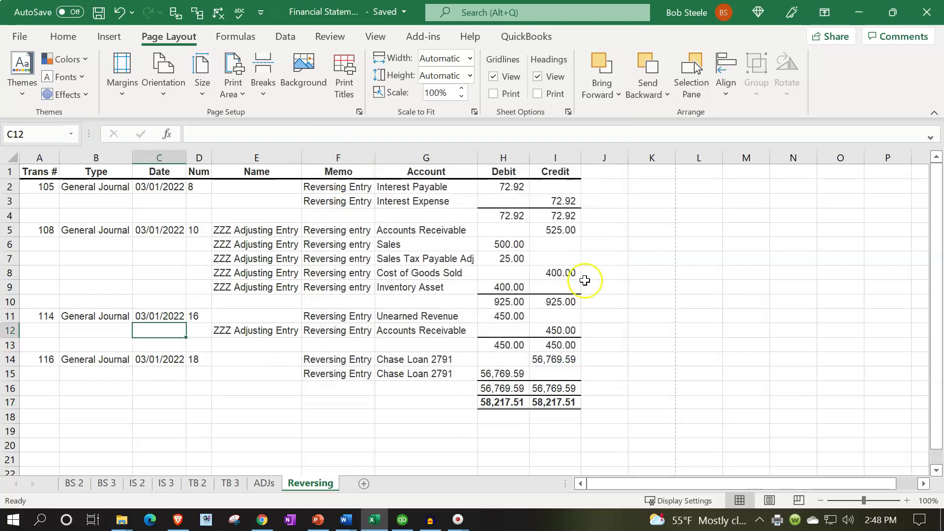
pyautogui.click(863, 15)
# In File Explorer, open the Reports folder inside Adjusting Entries and show its files as extra large icons.
pyautogui.click(897, 13)
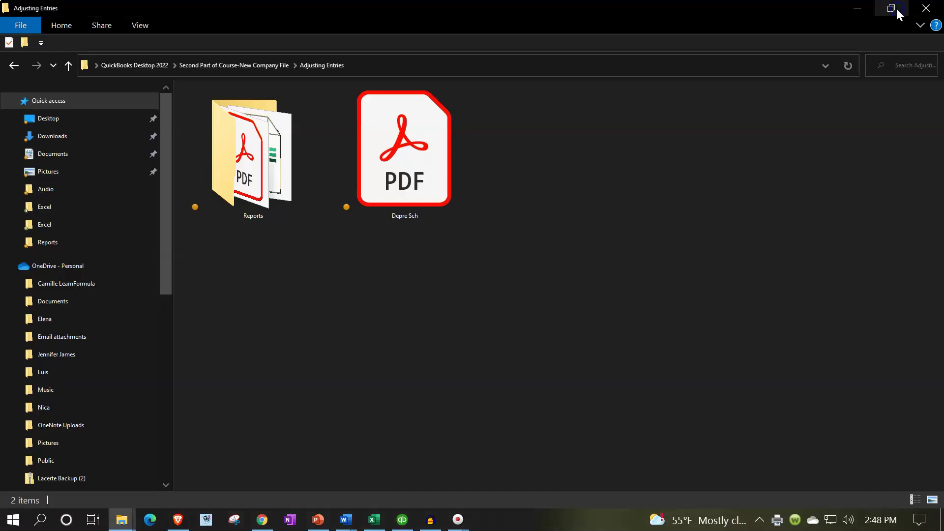
pyautogui.doubleClick(259, 182)
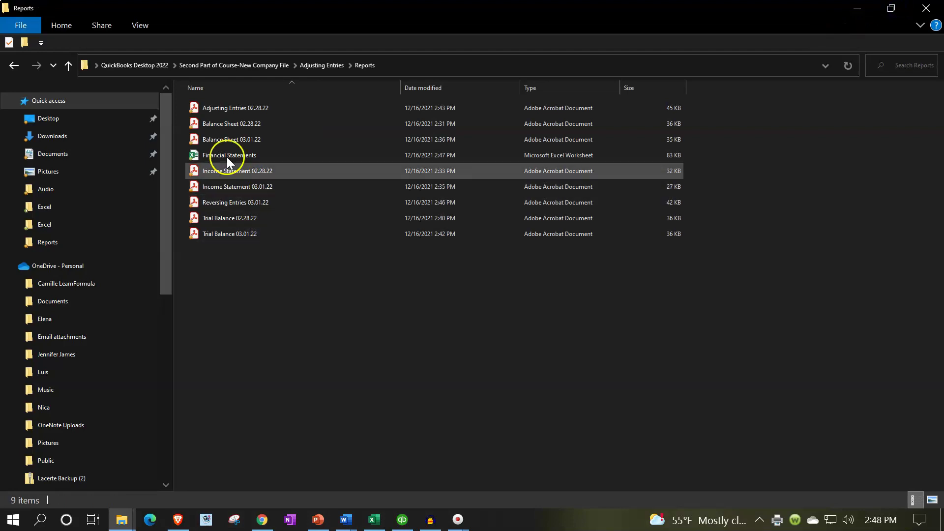
pyautogui.click(131, 22)
pyautogui.click(160, 41)
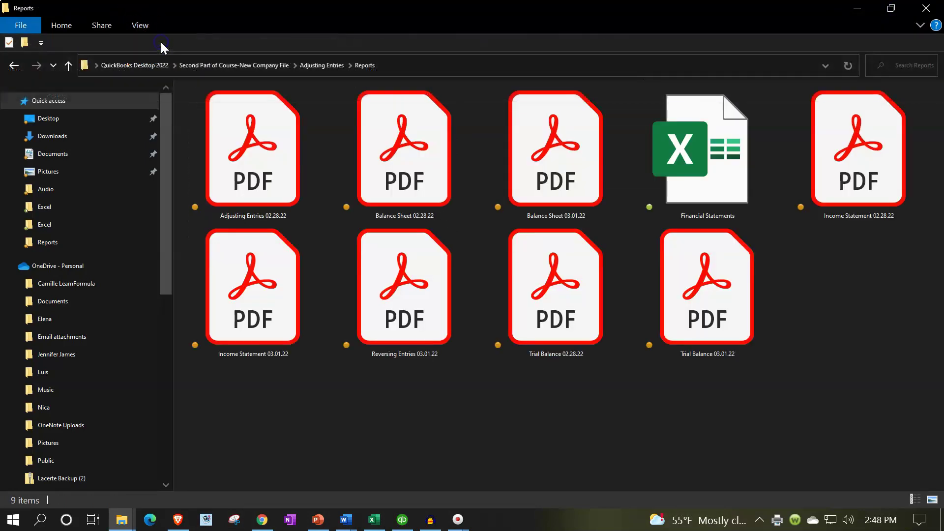
# Create a new subfolder named Reports inside the current Reports folder.
pyautogui.rightClick(367, 440)
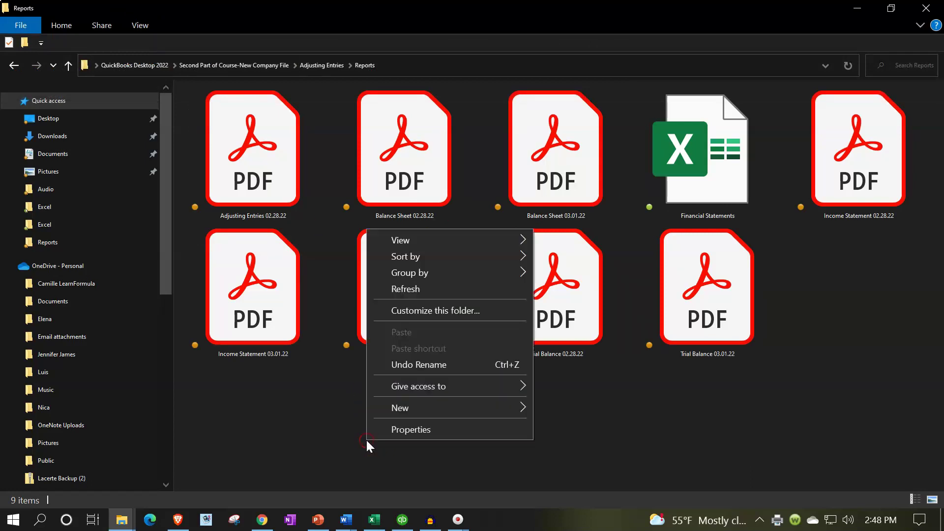
pyautogui.moveTo(396, 407)
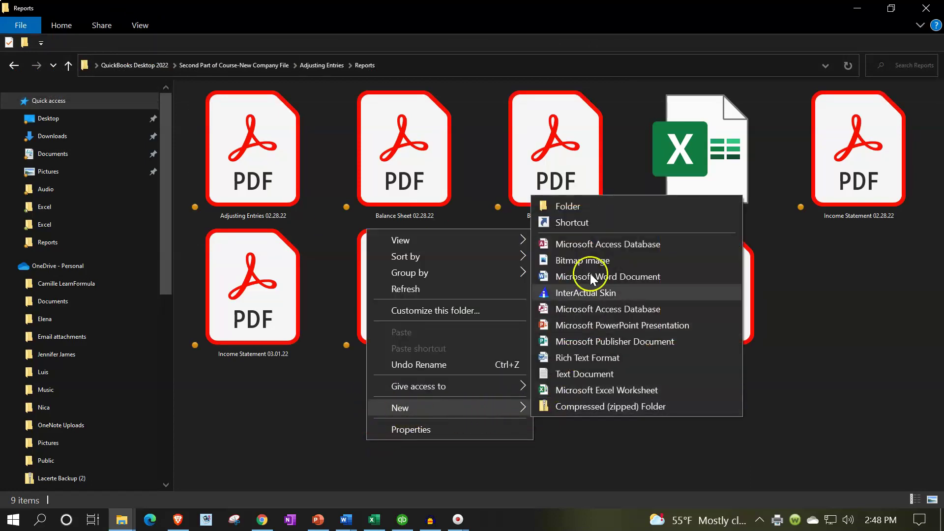
pyautogui.click(582, 206)
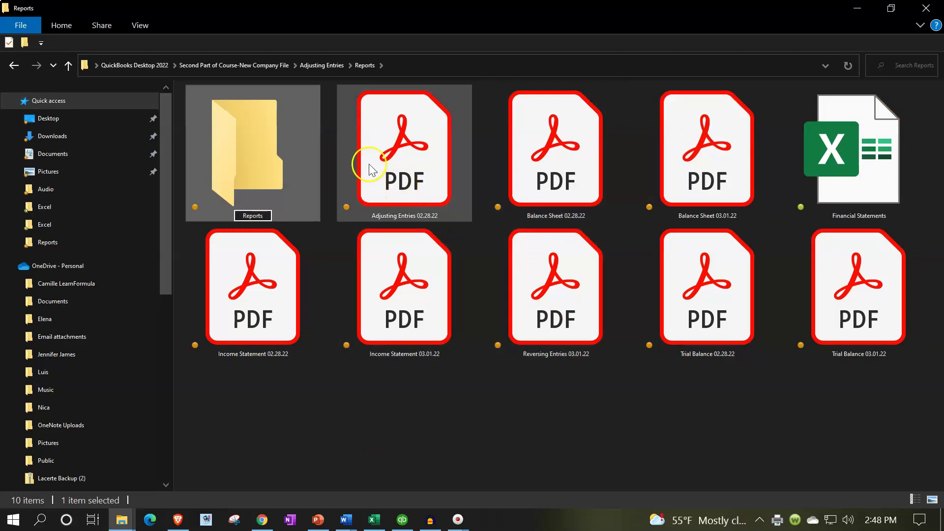
pyautogui.click(348, 389)
# Move all eight report PDFs into the new Reports subfolder, leaving the Financial Statements workbook in place, and switch to Excel.
pyautogui.click(421, 167)
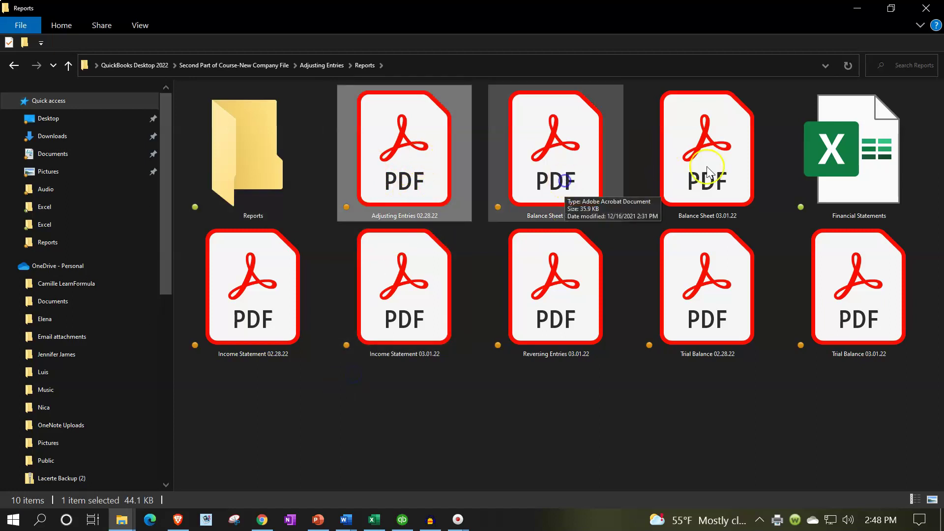
pyautogui.keyDown('ctrl'); pyautogui.click(708, 172); pyautogui.keyUp('ctrl')
pyautogui.keyDown('ctrl'); pyautogui.click(289, 273); pyautogui.keyUp('ctrl')
pyautogui.keyDown('ctrl'); pyautogui.click(398, 295); pyautogui.keyUp('ctrl')
pyautogui.keyDown('ctrl'); pyautogui.click(548, 295); pyautogui.keyUp('ctrl')
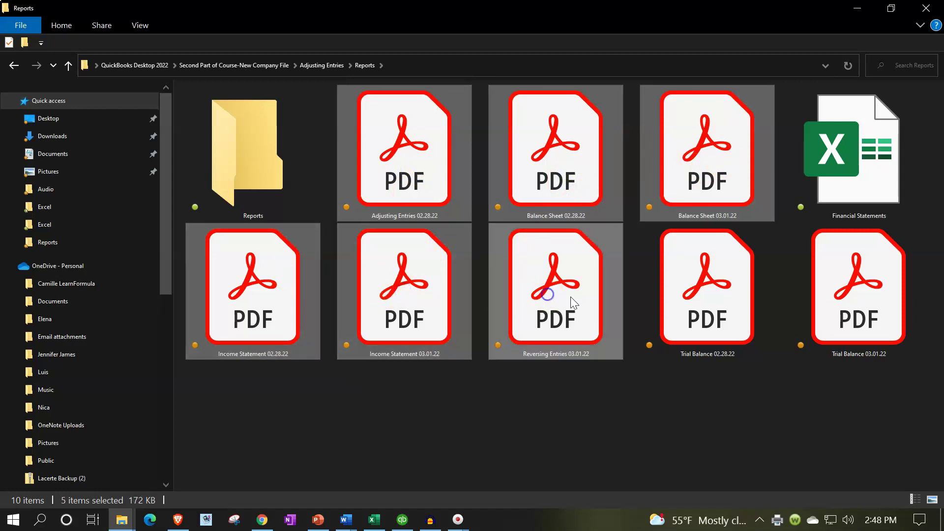
pyautogui.keyDown('ctrl'); pyautogui.click(708, 309); pyautogui.keyUp('ctrl')
pyautogui.keyDown('ctrl'); pyautogui.click(830, 290); pyautogui.keyUp('ctrl')
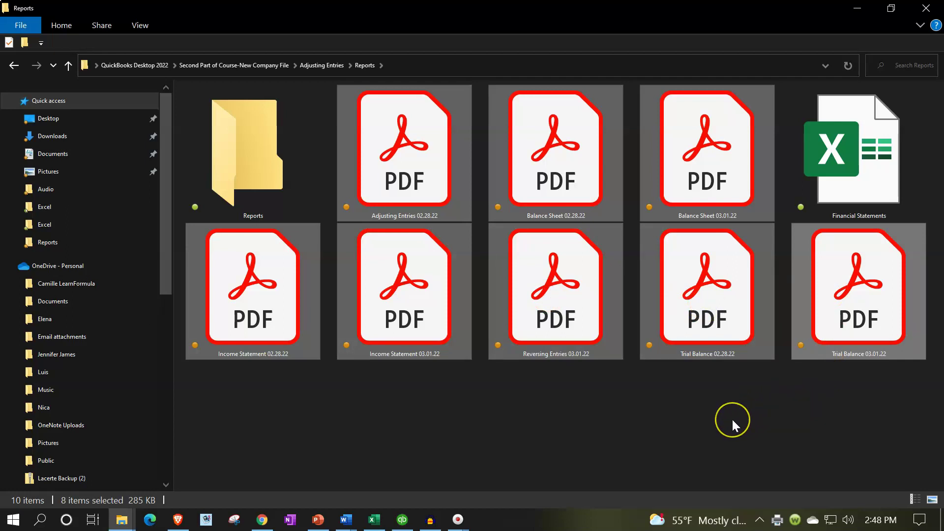
pyautogui.moveTo(710, 324); pyautogui.dragTo(240, 186)
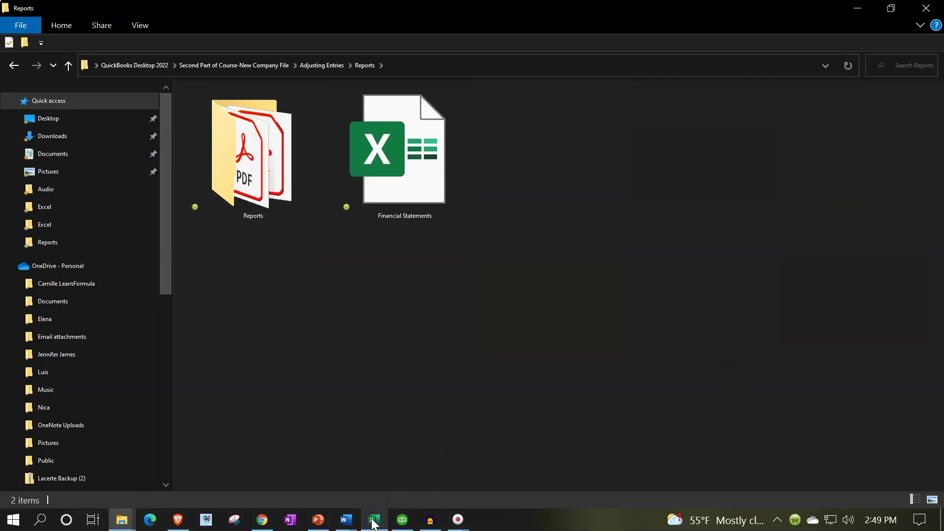
pyautogui.click(374, 520)
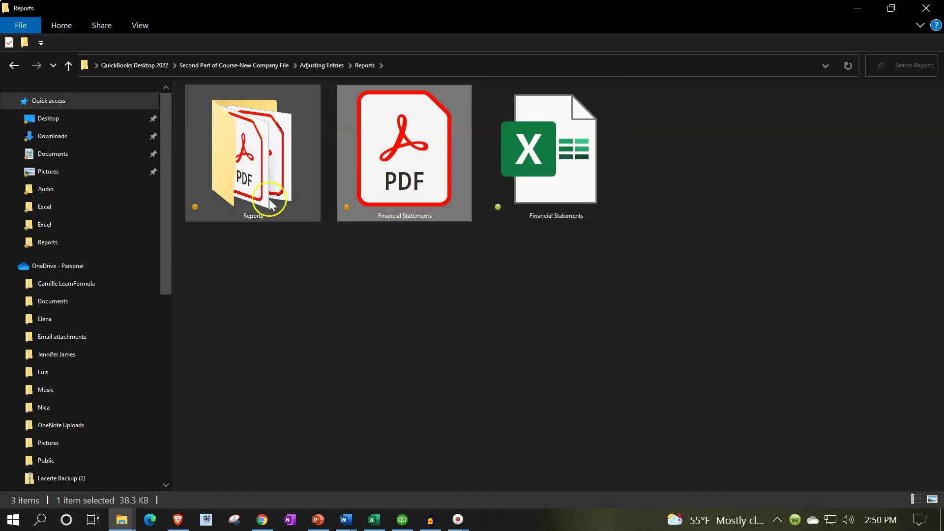
# Open the Reports subfolder to review the moved PDFs and return to the parent folder.
pyautogui.click(259, 177)
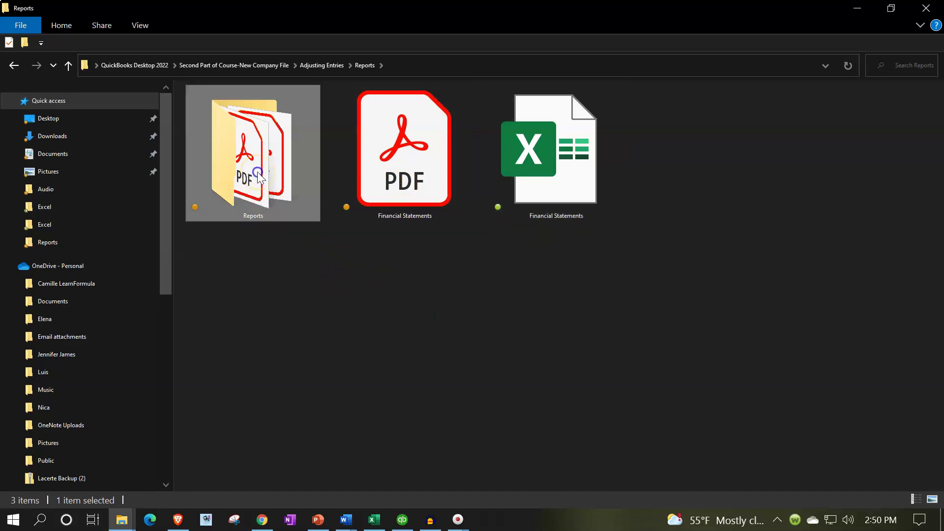
pyautogui.doubleClick(260, 177)
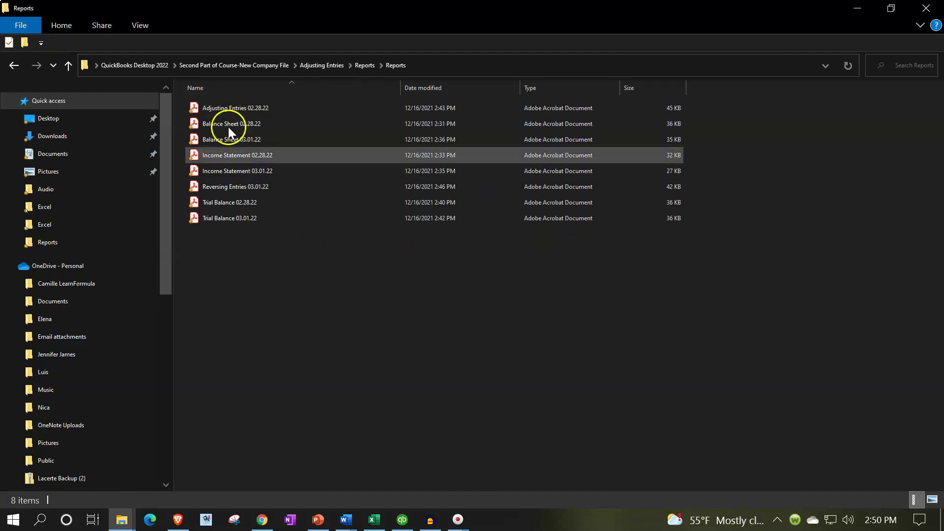
pyautogui.click(18, 65)
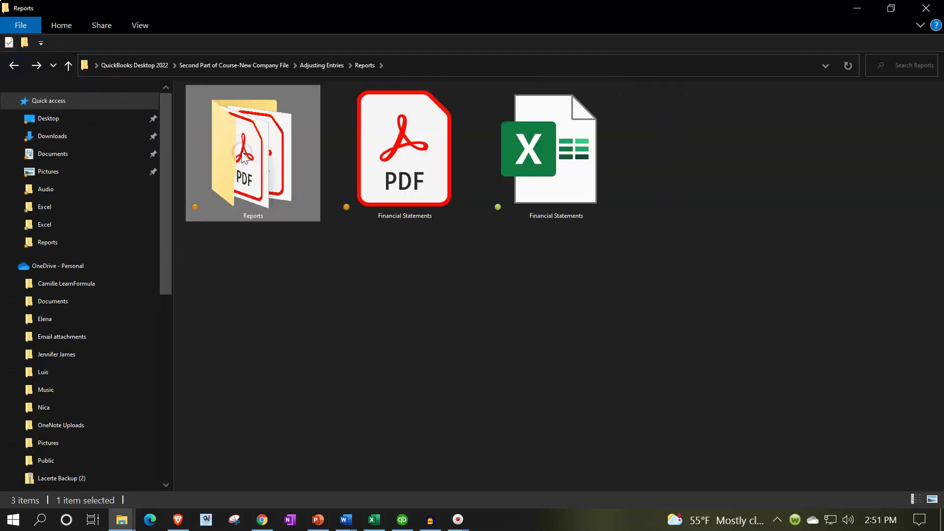
# Compress the Reports subfolder into a zipped folder, keeping the name Reports.
pyautogui.rightClick(243, 157)
pyautogui.moveTo(392, 386)
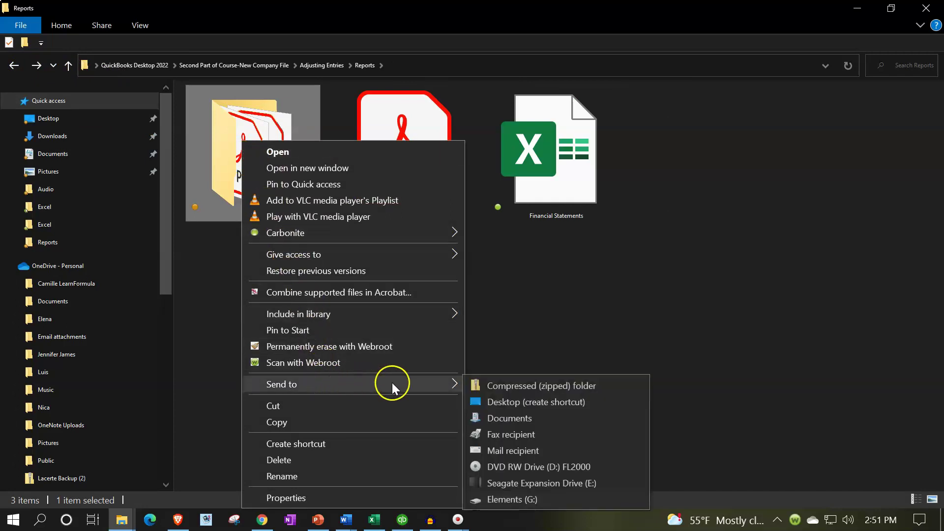
pyautogui.click(482, 386)
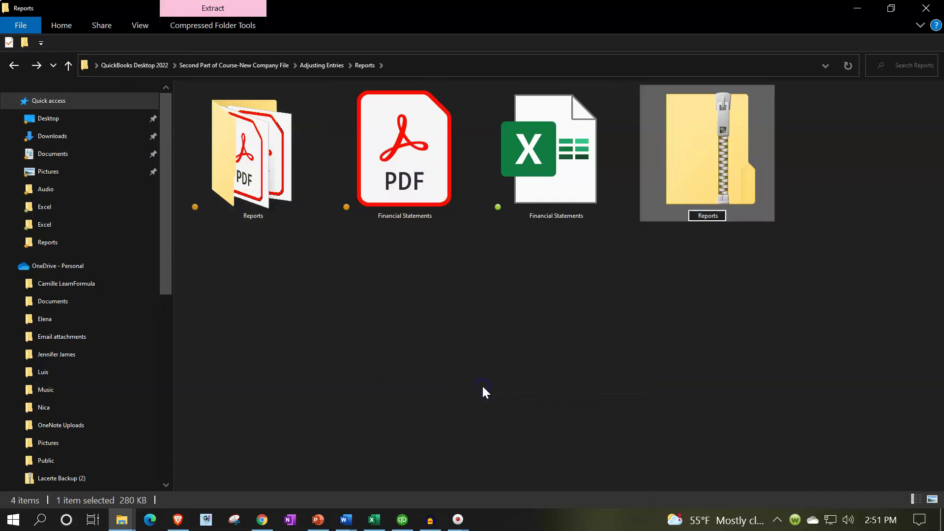
pyautogui.click(679, 316)
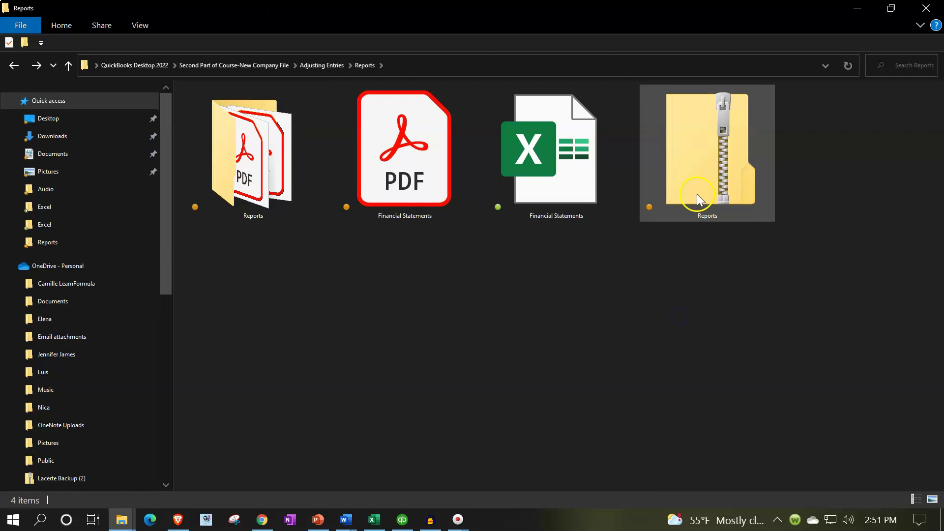
# Open the Financial Statements PDF in Acrobat Reader, maximize its window, and replace the expanded tools pane with page thumbnails.
pyautogui.click(388, 186)
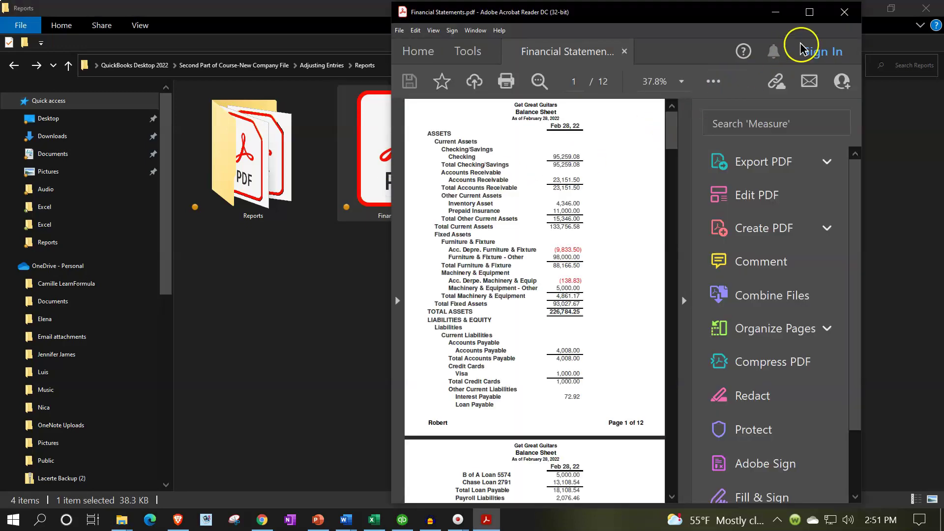
pyautogui.click(817, 10)
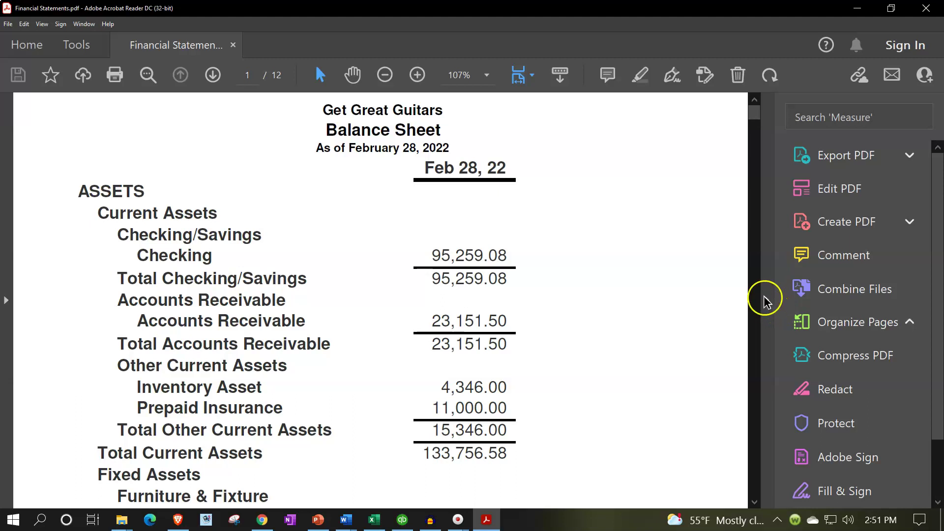
pyautogui.click(764, 300)
pyautogui.scroll(-5, 649, 353)
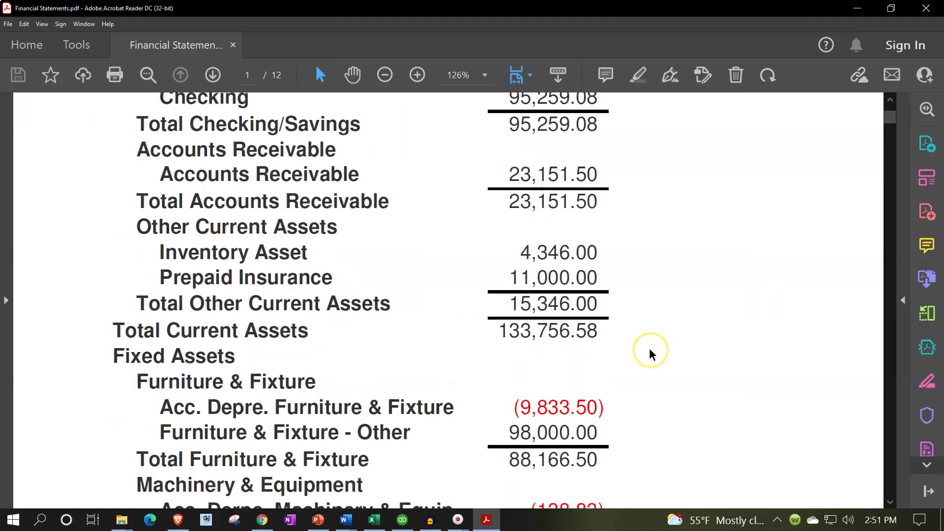
pyautogui.scroll(-2, 138, 295)
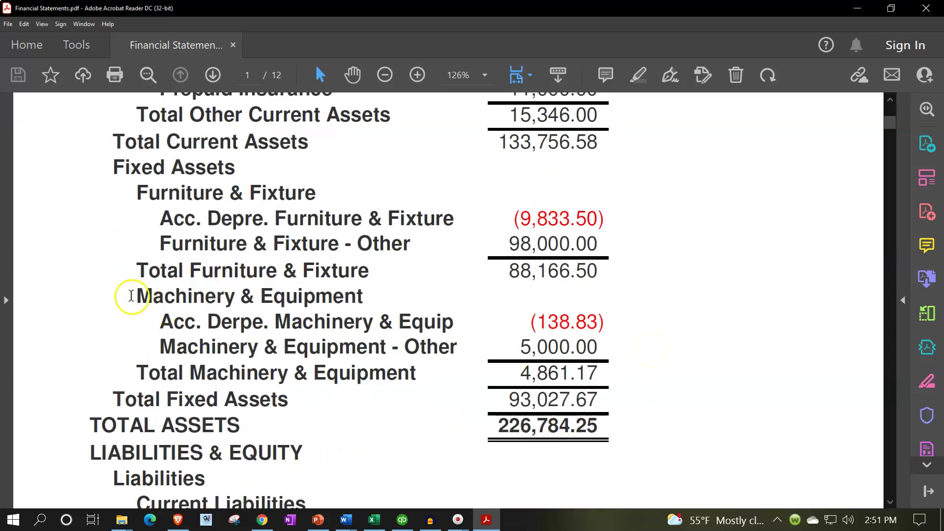
pyautogui.click(6, 299)
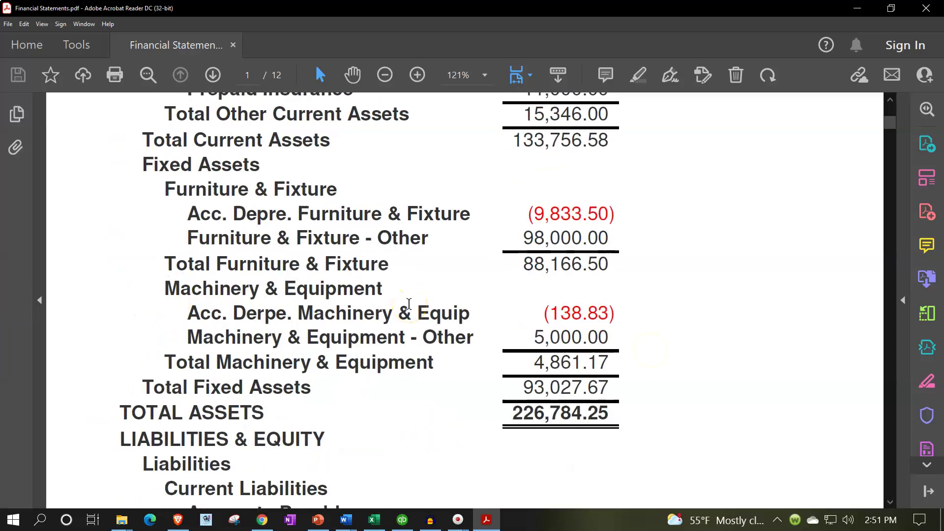
pyautogui.click(18, 112)
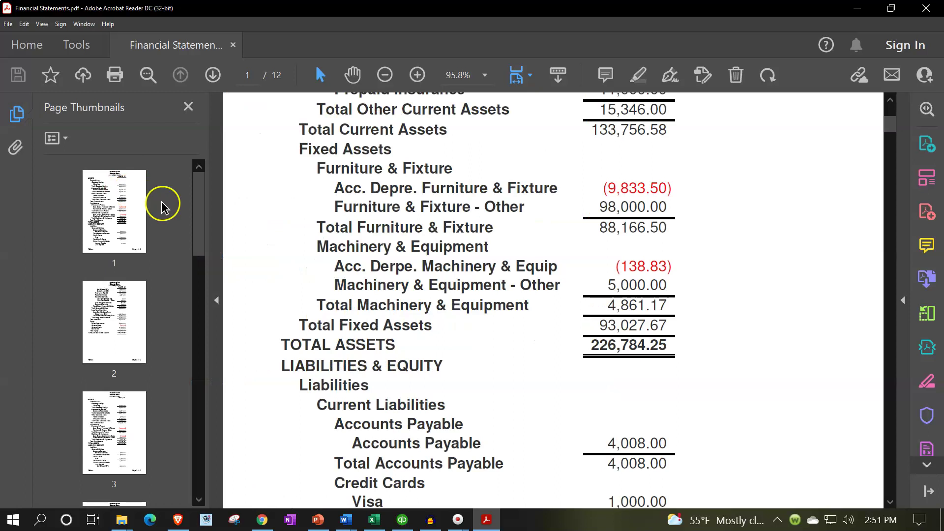
# Review all 12 pages of the combined PDF, from the balance sheets through the income statements and trial balances to the reversing entries.
pyautogui.scroll(-10, 470, 237)
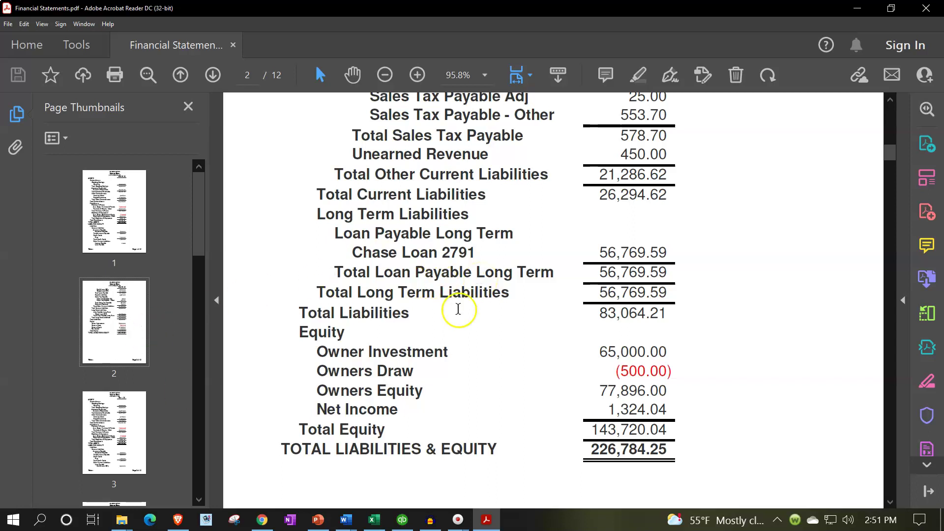
pyautogui.scroll(-5, 706, 243)
pyautogui.scroll(-10, 725, 255)
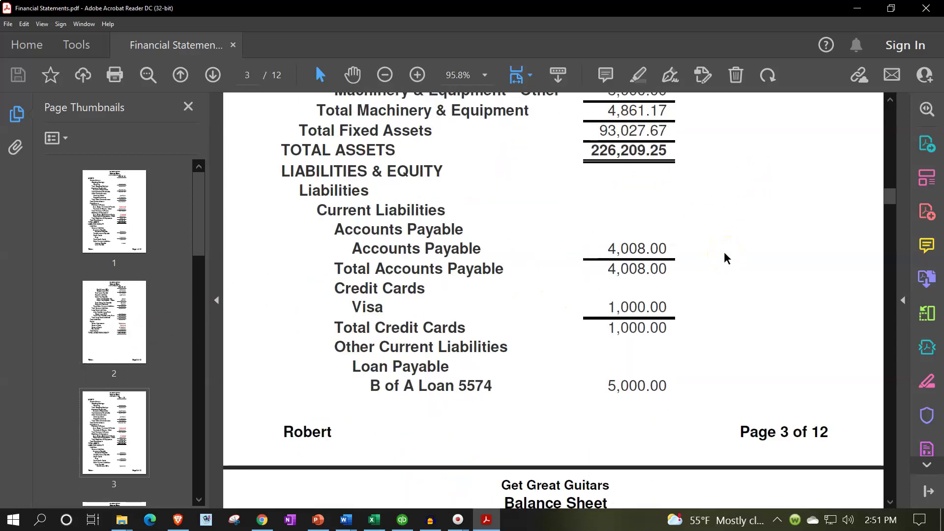
pyautogui.scroll(-3, 723, 254)
pyautogui.scroll(-18, 718, 252)
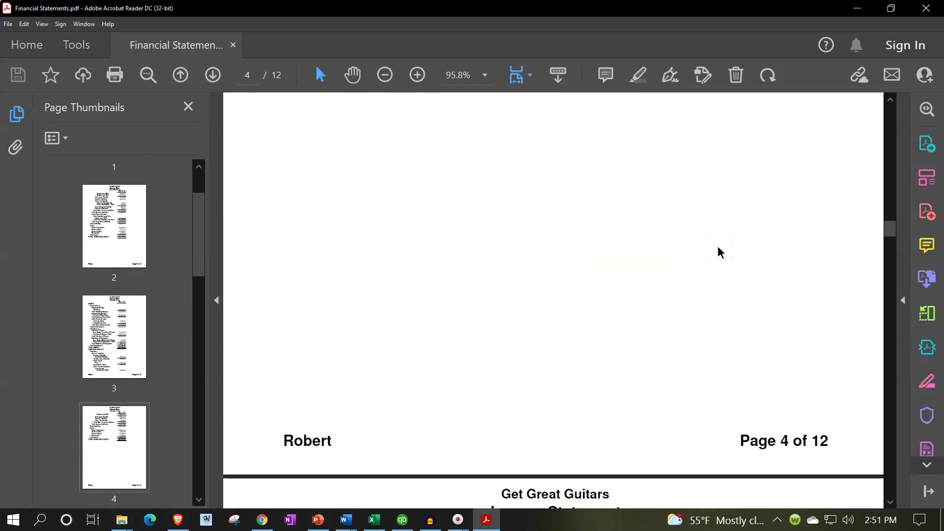
pyautogui.scroll(-19, 718, 252)
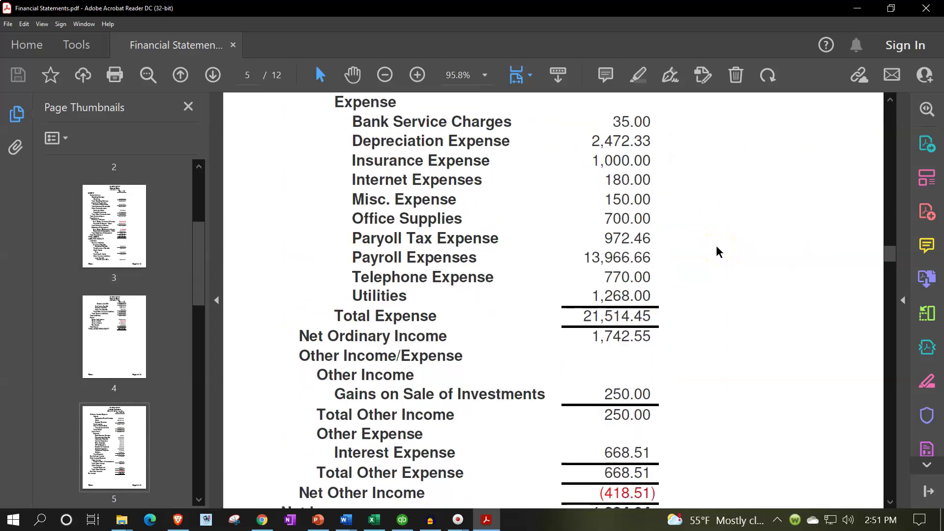
pyautogui.scroll(-15, 718, 254)
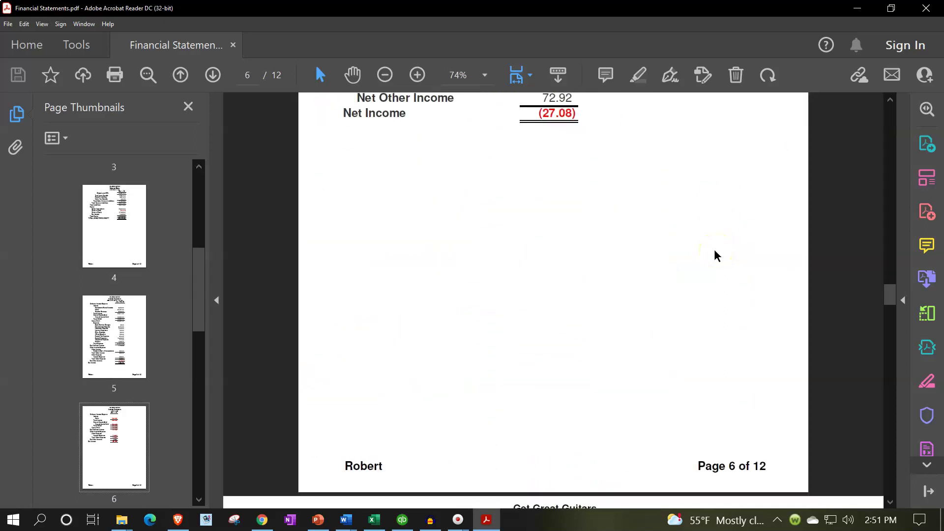
pyautogui.scroll(-15, 717, 258)
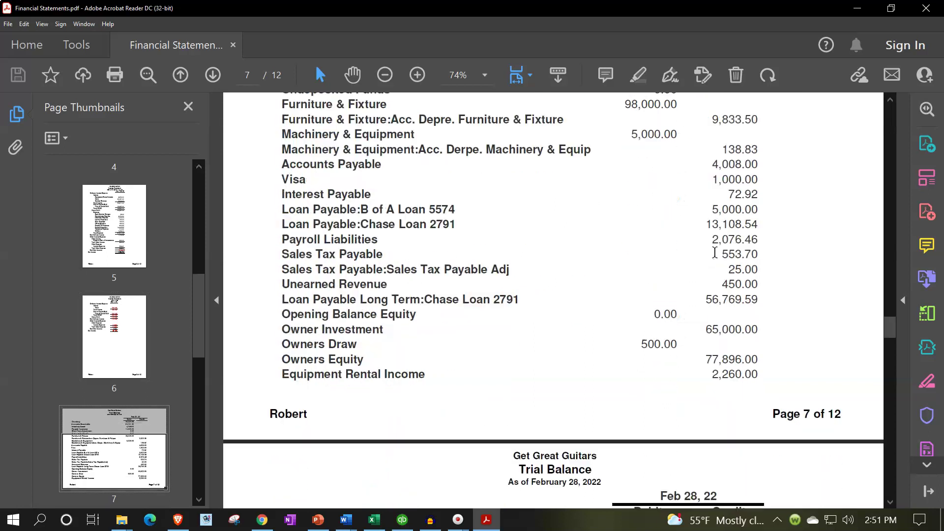
pyautogui.scroll(-15, 714, 251)
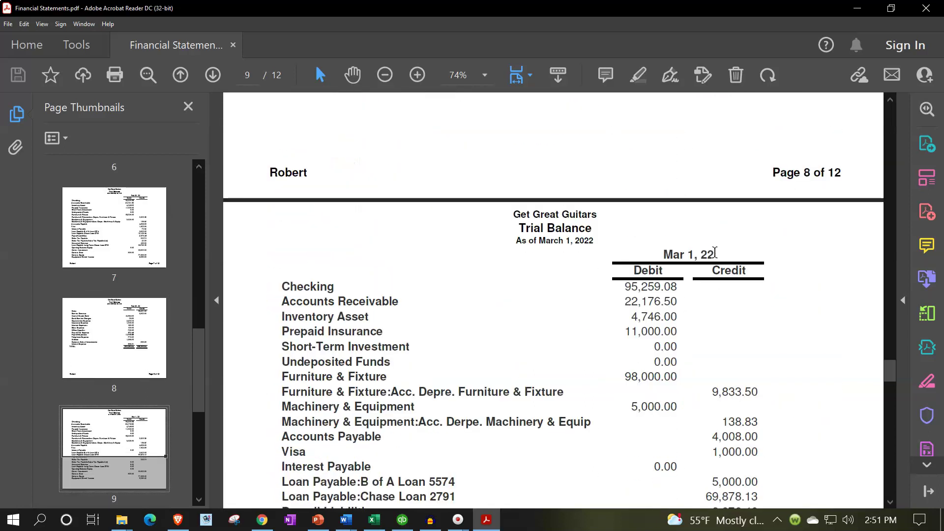
pyautogui.scroll(-15, 715, 257)
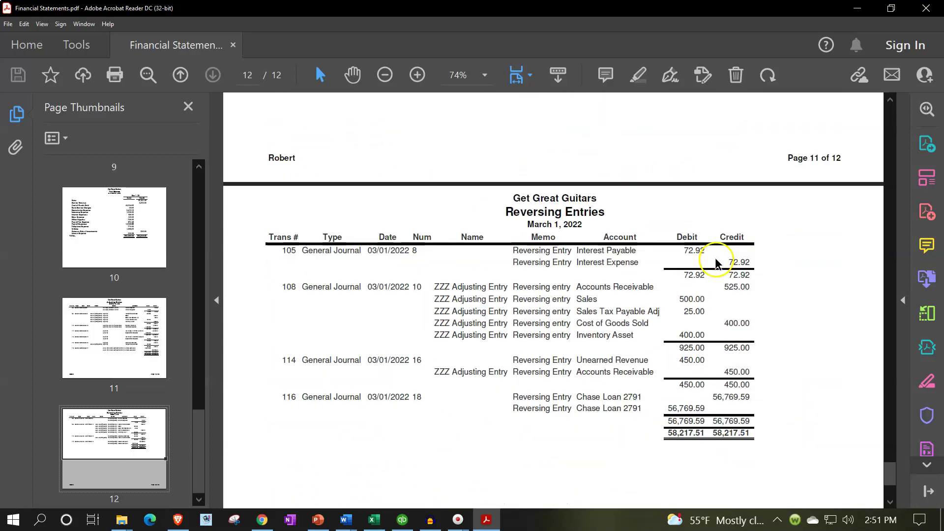
pyautogui.scroll(-3, 715, 257)
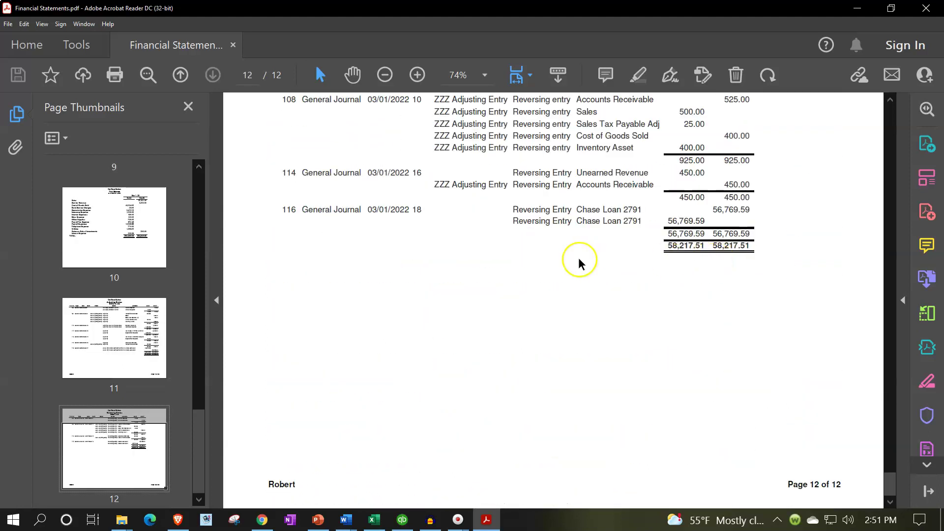